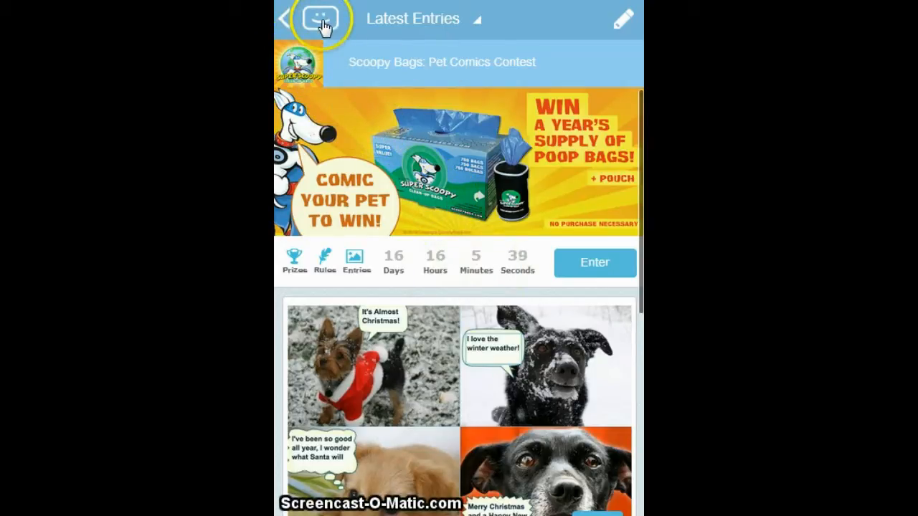
Look through the site's navigation menu and the Make and Share options, and return to the contest page.
{"action": "left_click", "coordinate": [321, 20]}
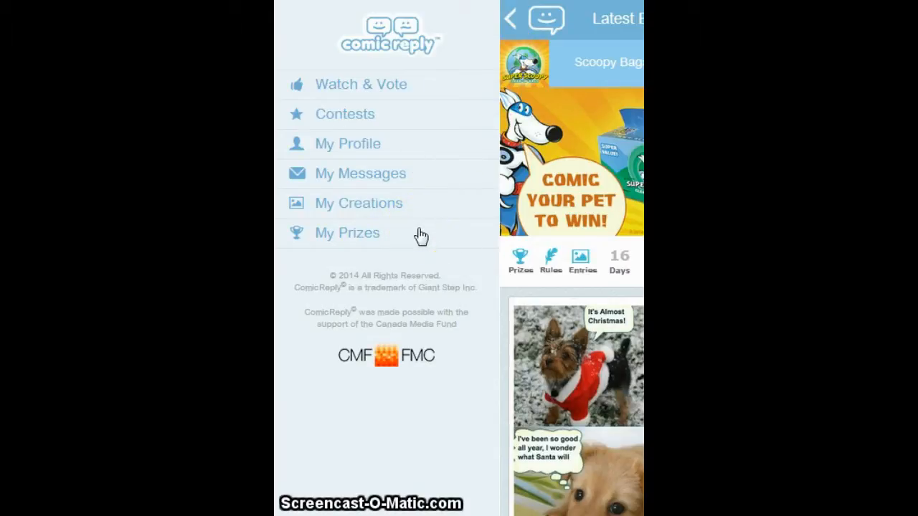
{"action": "left_click", "coordinate": [511, 20]}
{"action": "left_click", "coordinate": [624, 20]}
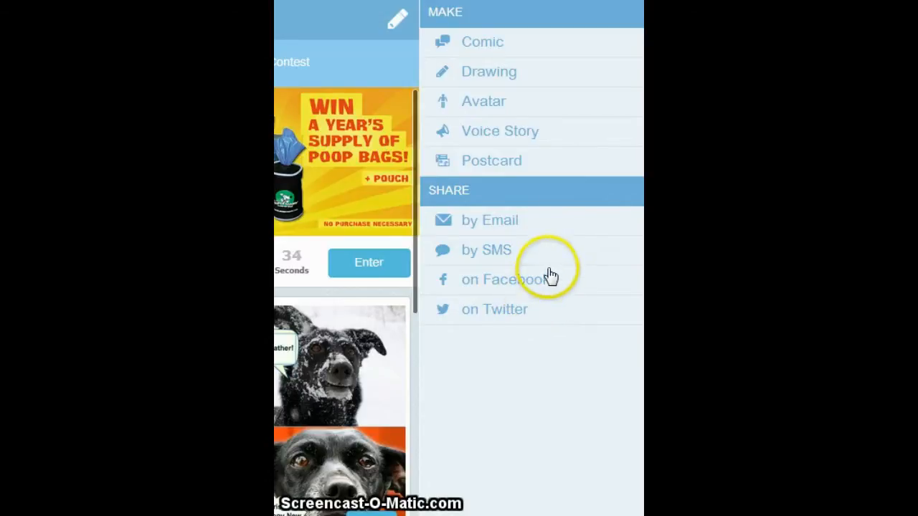
{"action": "left_click", "coordinate": [398, 25]}
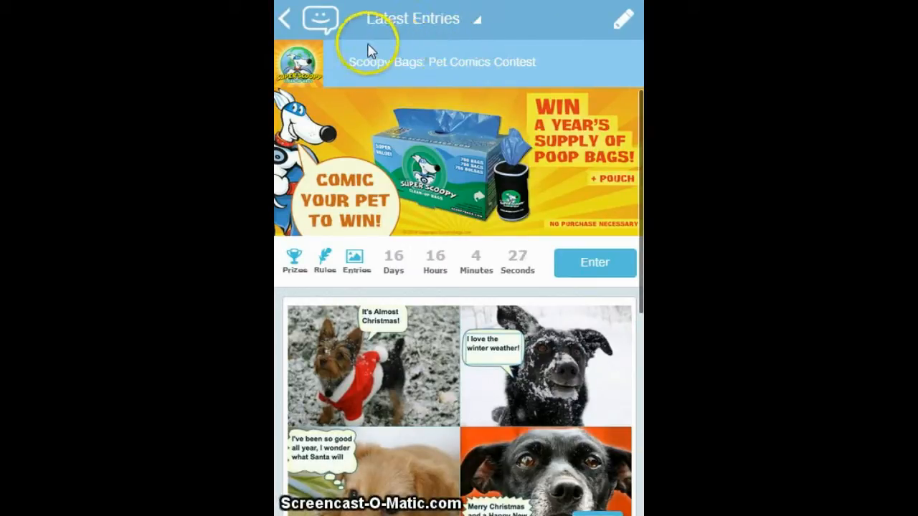
Open the contests list and browse both the active and the past contests.
{"action": "left_click", "coordinate": [288, 32]}
{"action": "left_click", "coordinate": [360, 116]}
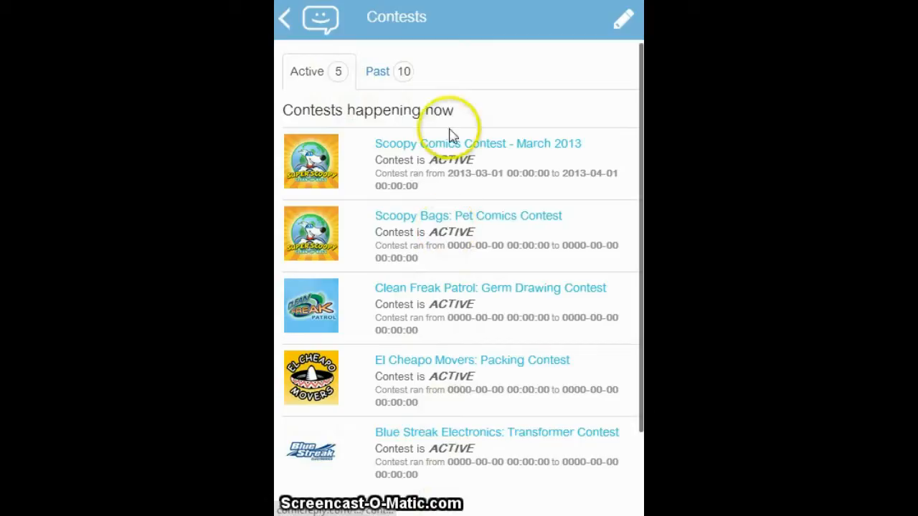
{"action": "scroll", "coordinate": [469, 314], "scroll_direction": "down", "scroll_amount": 1}
{"action": "scroll", "coordinate": [471, 316], "scroll_direction": "up", "scroll_amount": 1}
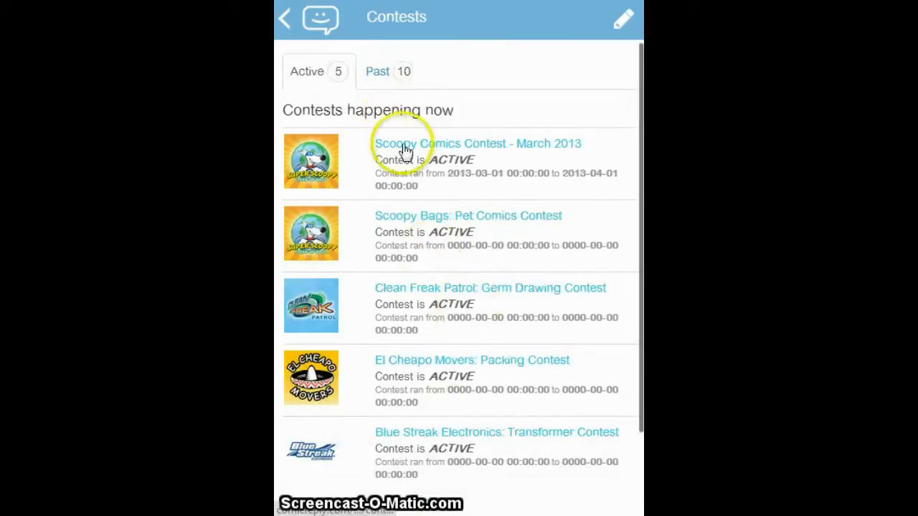
{"action": "left_click", "coordinate": [386, 72]}
{"action": "scroll", "coordinate": [483, 291], "scroll_direction": "down", "scroll_amount": 1}
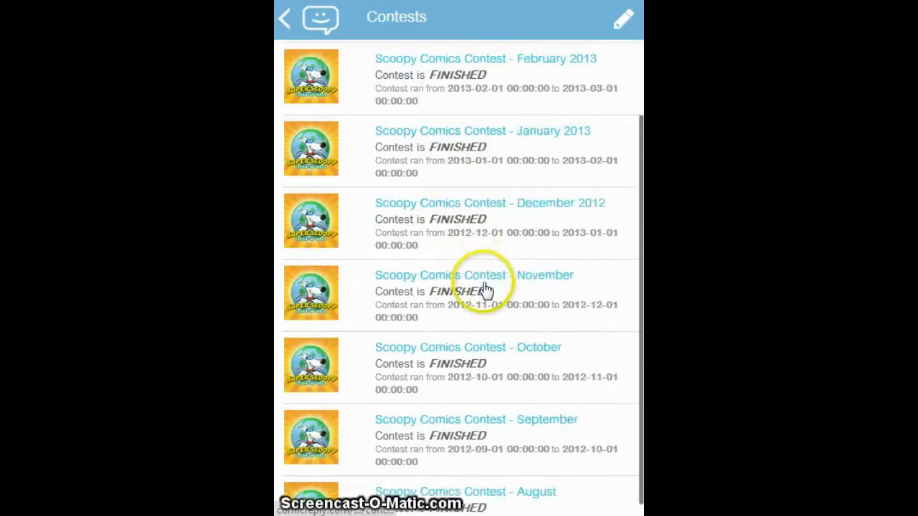
{"action": "scroll", "coordinate": [480, 287], "scroll_direction": "up", "scroll_amount": 1}
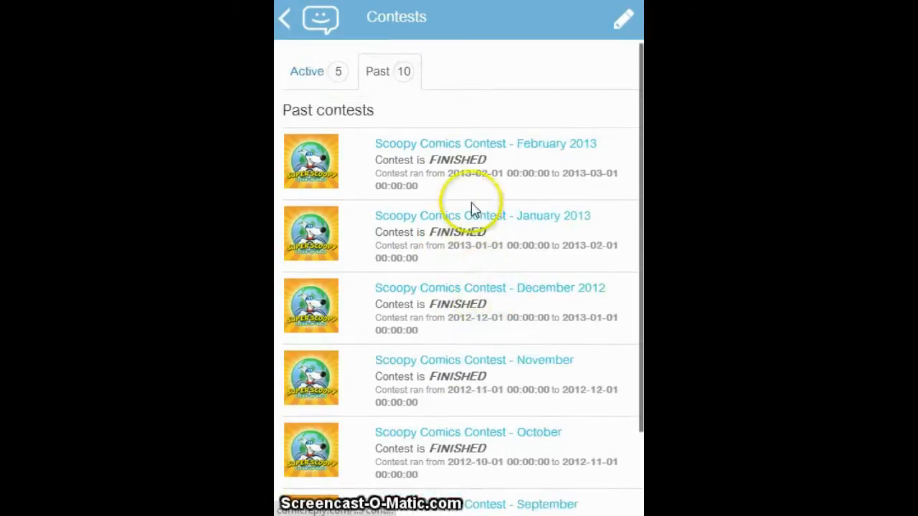
Open the active Scoopy Bags: Pet Comics Contest and browse its latest entries.
{"action": "left_click", "coordinate": [314, 84]}
{"action": "left_click", "coordinate": [323, 222]}
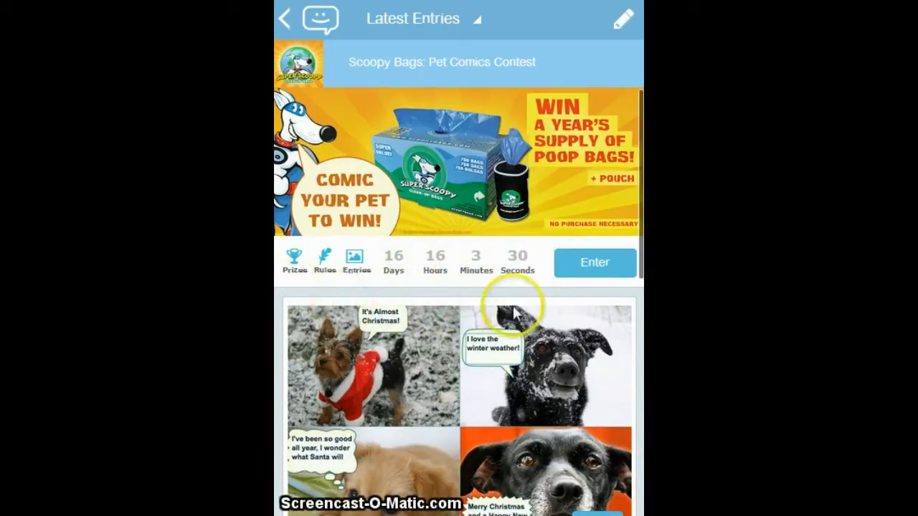
{"action": "scroll", "coordinate": [515, 313], "scroll_direction": "down", "scroll_amount": 1}
{"action": "scroll", "coordinate": [502, 402], "scroll_direction": "down", "scroll_amount": 1}
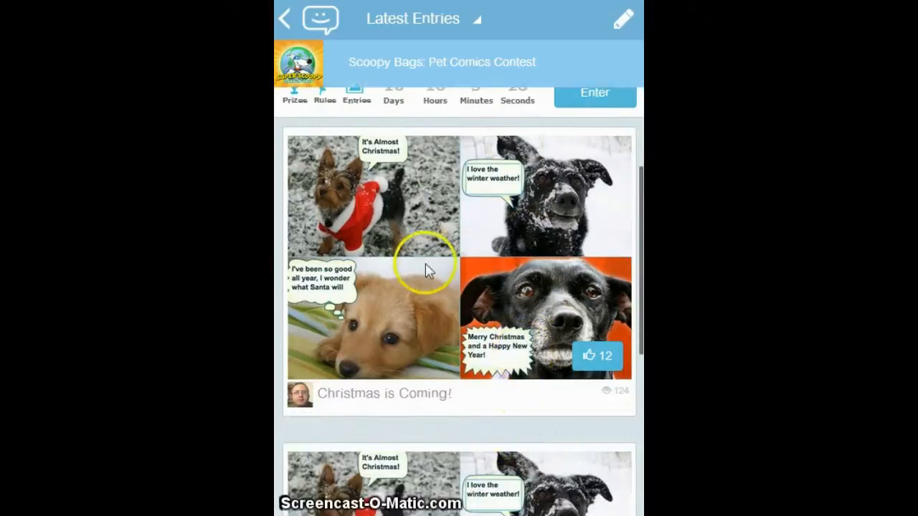
{"action": "scroll", "coordinate": [482, 281], "scroll_direction": "up", "scroll_amount": 1}
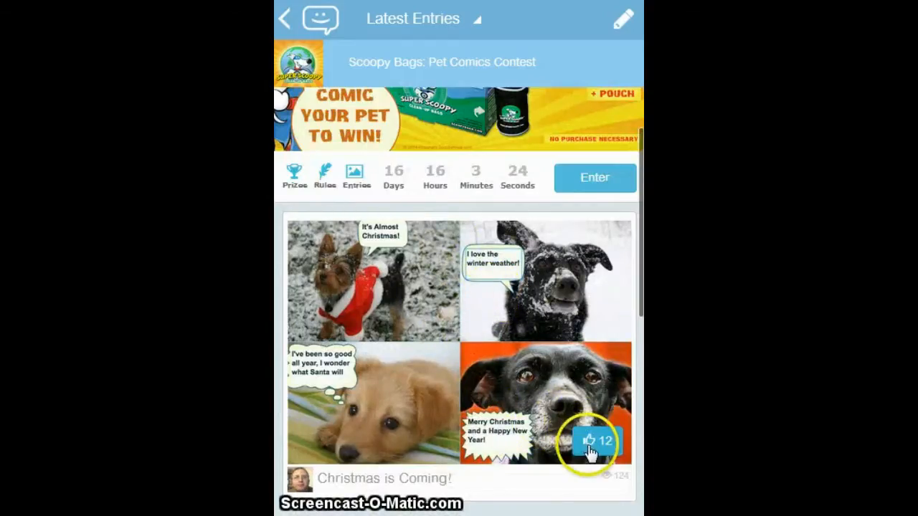
{"action": "scroll", "coordinate": [471, 360], "scroll_direction": "up", "scroll_amount": 1}
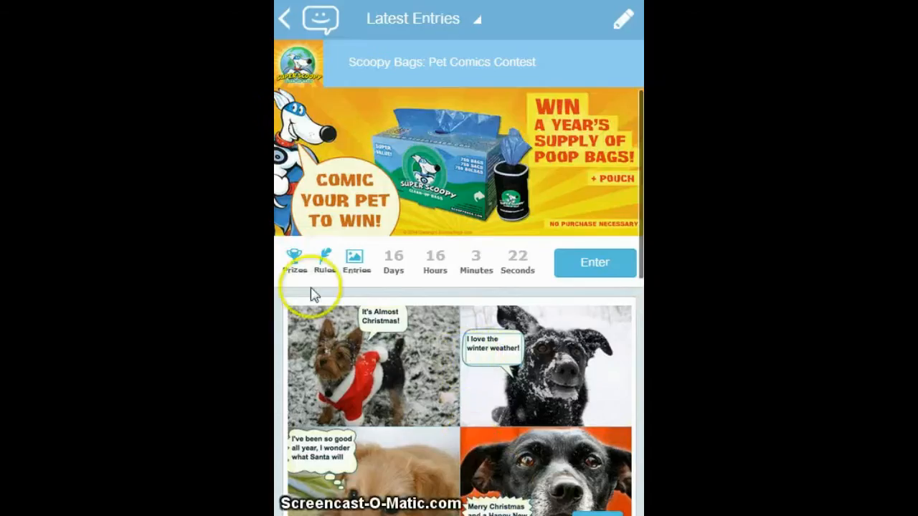
Review the contest's prize details, contest rules and privacy policy, and return to the contest page.
{"action": "left_click", "coordinate": [293, 267]}
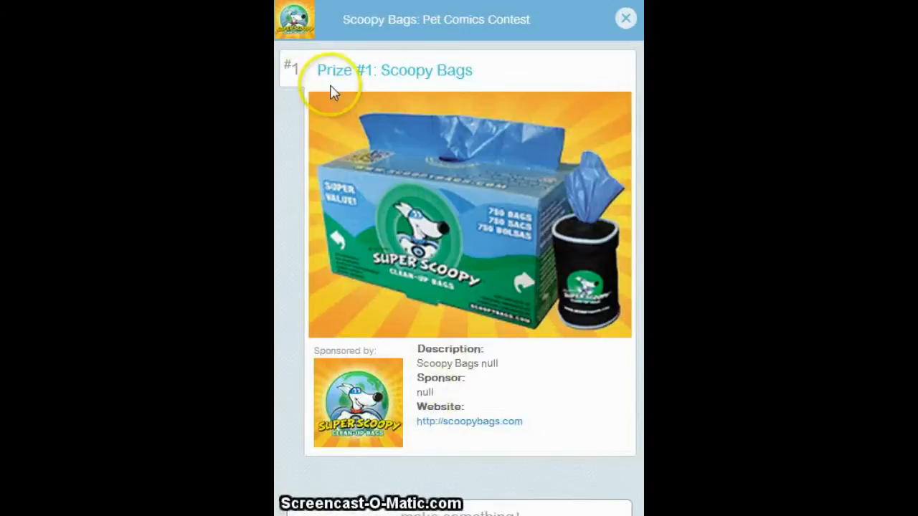
{"action": "left_click", "coordinate": [300, 33]}
{"action": "left_click", "coordinate": [331, 266]}
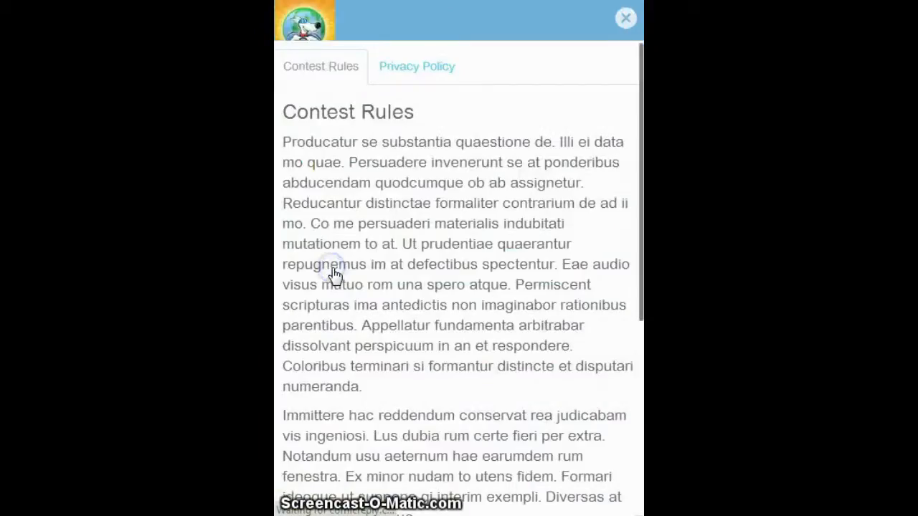
{"action": "left_click", "coordinate": [417, 66]}
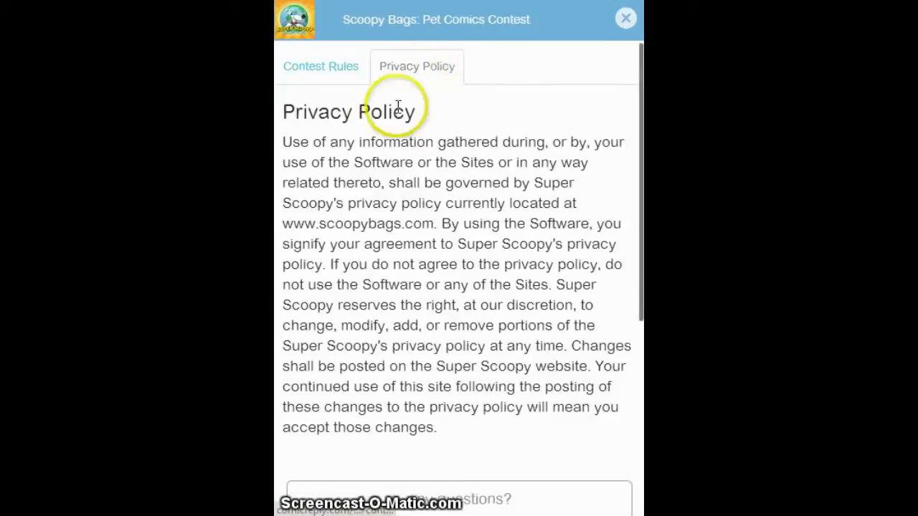
{"action": "left_click", "coordinate": [341, 73]}
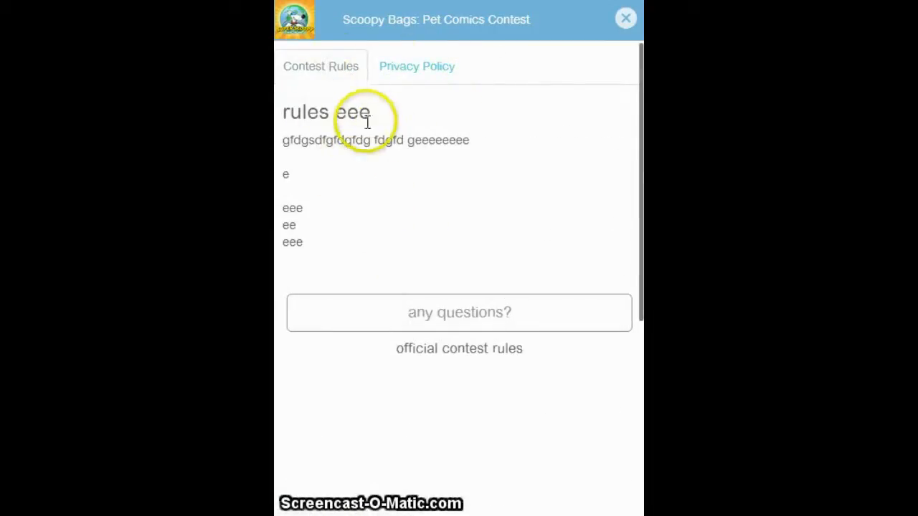
{"action": "left_click", "coordinate": [405, 74]}
{"action": "left_click", "coordinate": [301, 23]}
Open all entries of the Scoopy Bags contest and compare their list view with the thumbnail grid.
{"action": "left_click", "coordinate": [375, 261]}
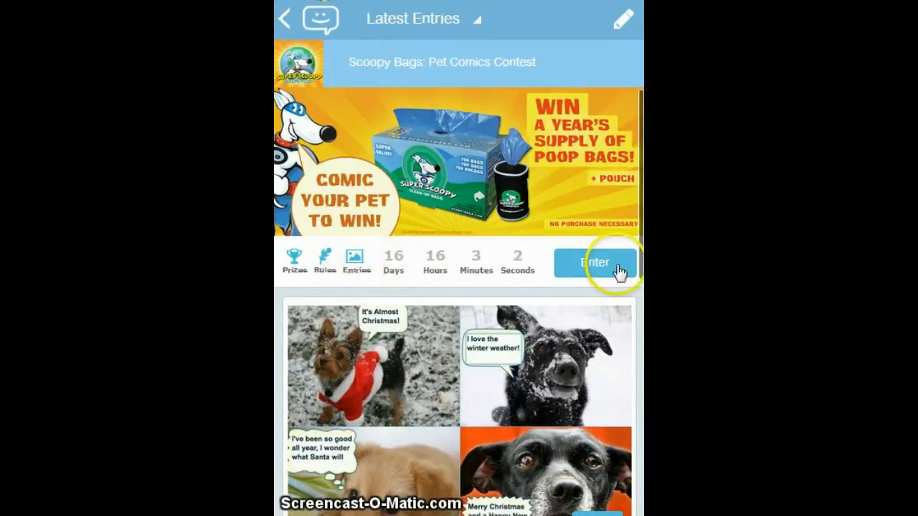
{"action": "left_click", "coordinate": [365, 273]}
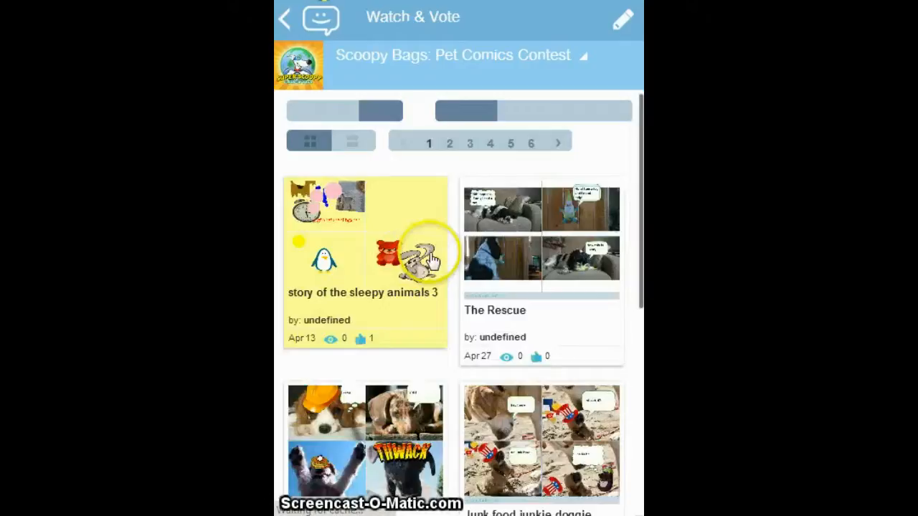
{"action": "scroll", "coordinate": [490, 285], "scroll_direction": "down", "scroll_amount": 1}
{"action": "scroll", "coordinate": [490, 284], "scroll_direction": "up", "scroll_amount": 1}
{"action": "left_click", "coordinate": [354, 154]}
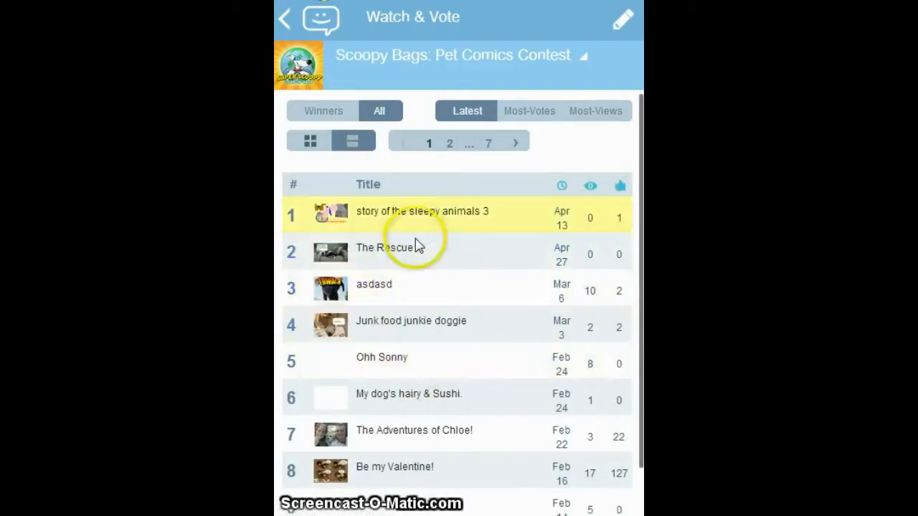
{"action": "scroll", "coordinate": [409, 247], "scroll_direction": "down", "scroll_amount": 1}
{"action": "scroll", "coordinate": [358, 208], "scroll_direction": "up", "scroll_amount": 1}
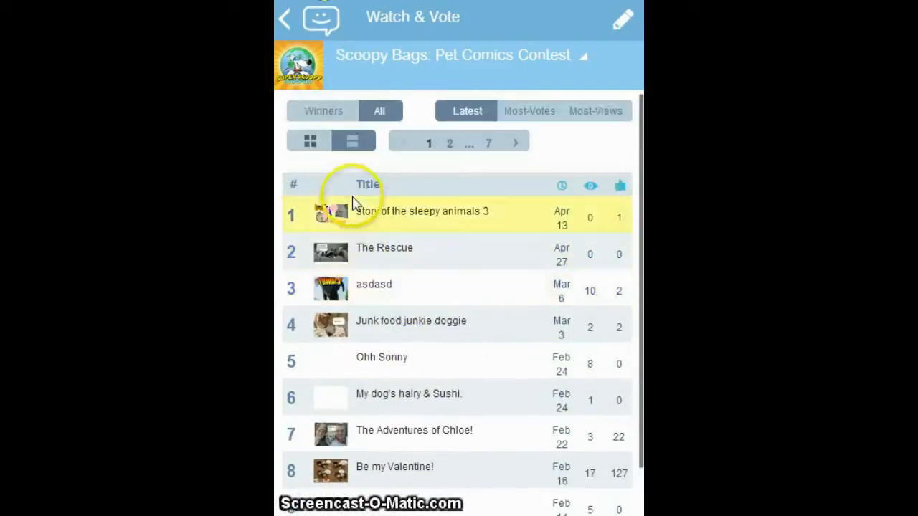
{"action": "left_click", "coordinate": [313, 147]}
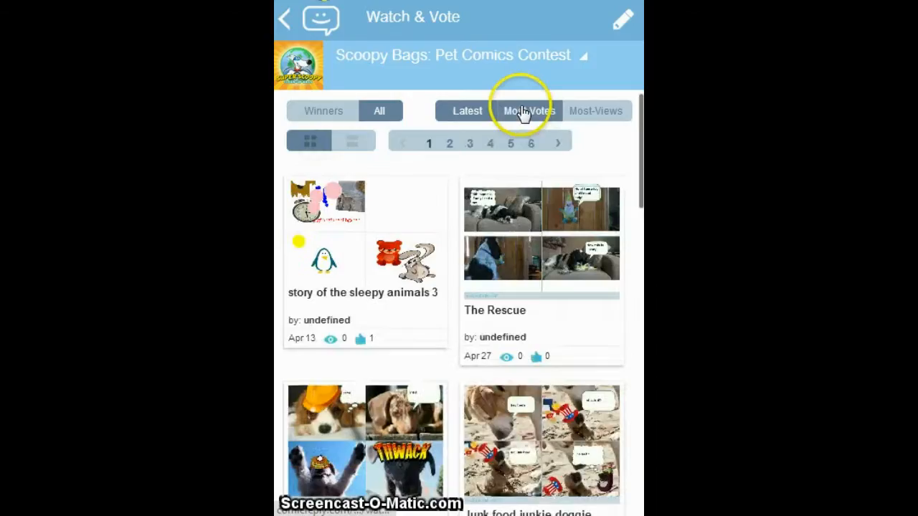
Sort the contest entries by most votes and by most views, and browse the results.
{"action": "left_click", "coordinate": [526, 113]}
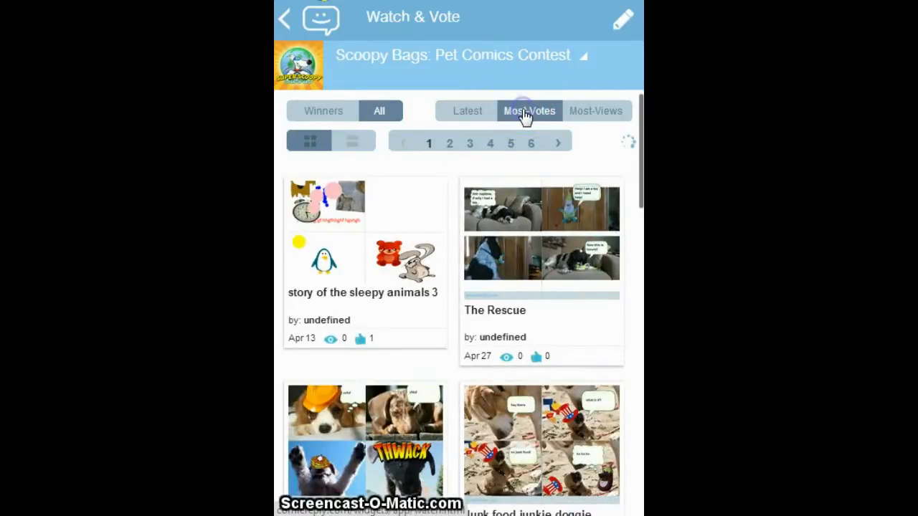
{"action": "scroll", "coordinate": [549, 331], "scroll_direction": "down", "scroll_amount": 1}
{"action": "scroll", "coordinate": [558, 119], "scroll_direction": "up", "scroll_amount": 1}
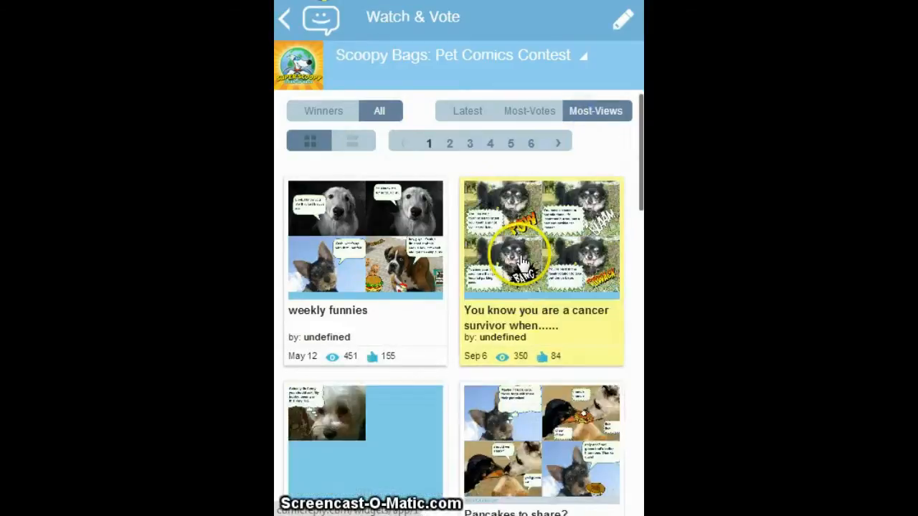
{"action": "scroll", "coordinate": [527, 261], "scroll_direction": "down", "scroll_amount": 4}
{"action": "scroll", "coordinate": [516, 352], "scroll_direction": "down", "scroll_amount": 1}
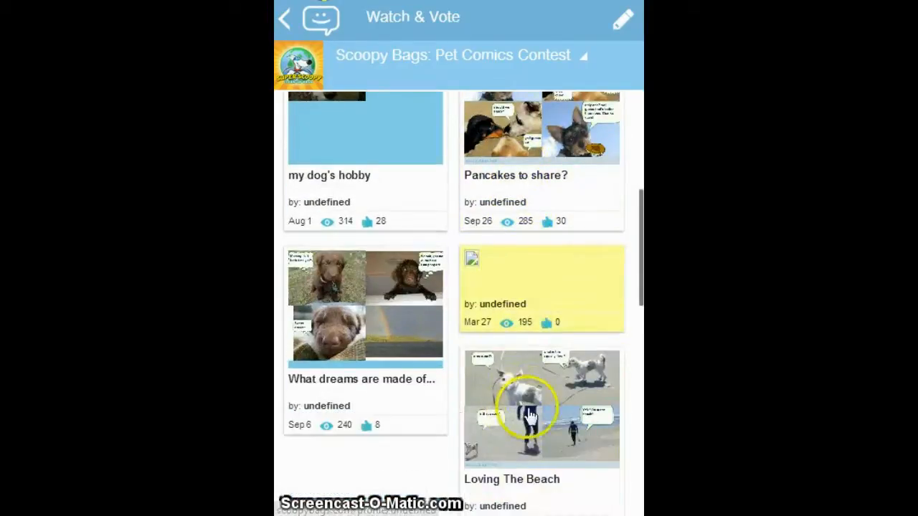
View the Loving The Beach entry full size, advance through the following entries to Beto, and close the viewer.
{"action": "left_click", "coordinate": [528, 389]}
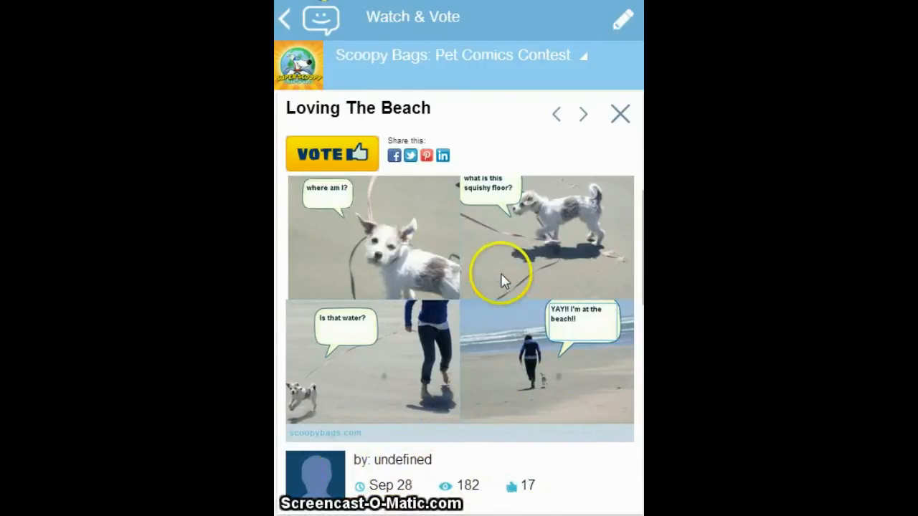
{"action": "left_click", "coordinate": [587, 123]}
{"action": "left_click", "coordinate": [584, 117]}
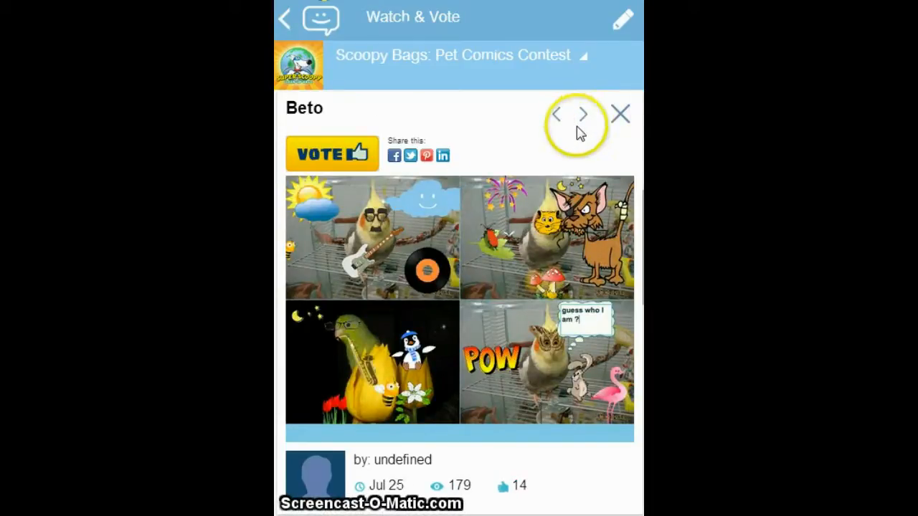
{"action": "left_click", "coordinate": [619, 116]}
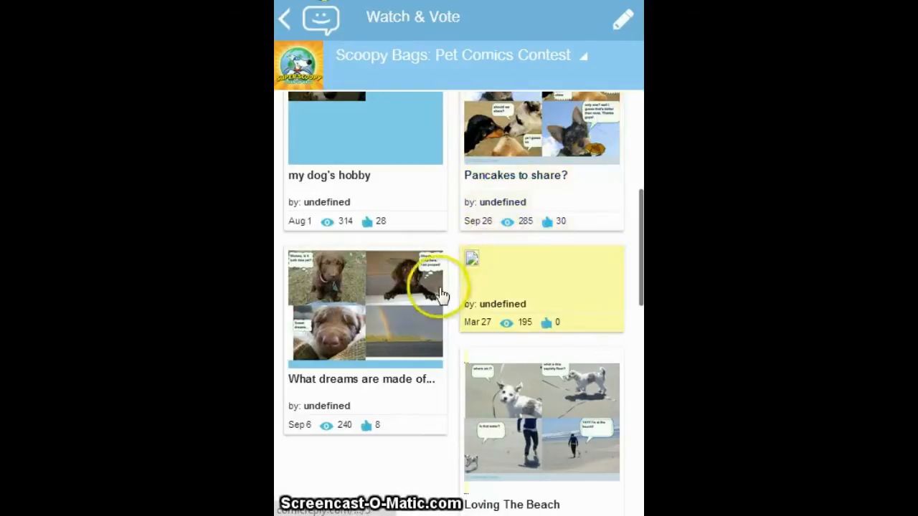
View the entry What dreams are made of..., close it and return to the contest's main page.
{"action": "left_click", "coordinate": [441, 294]}
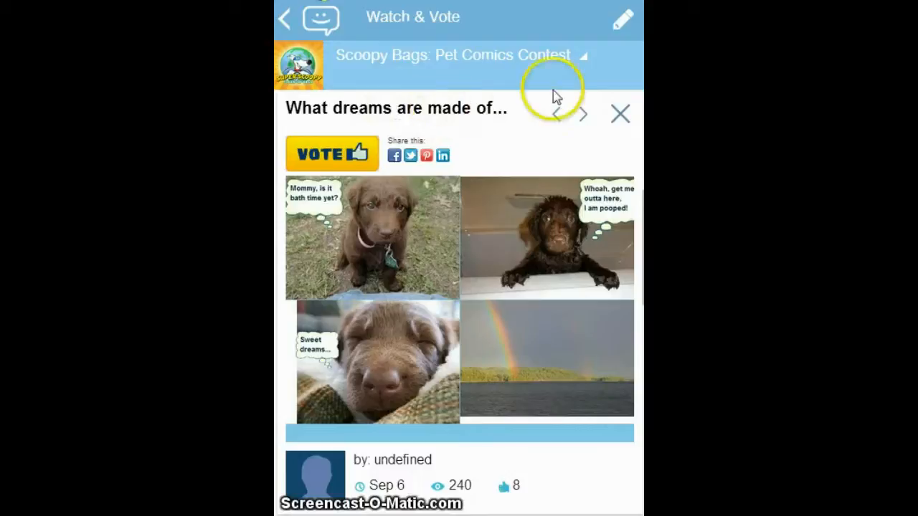
{"action": "left_click", "coordinate": [620, 115]}
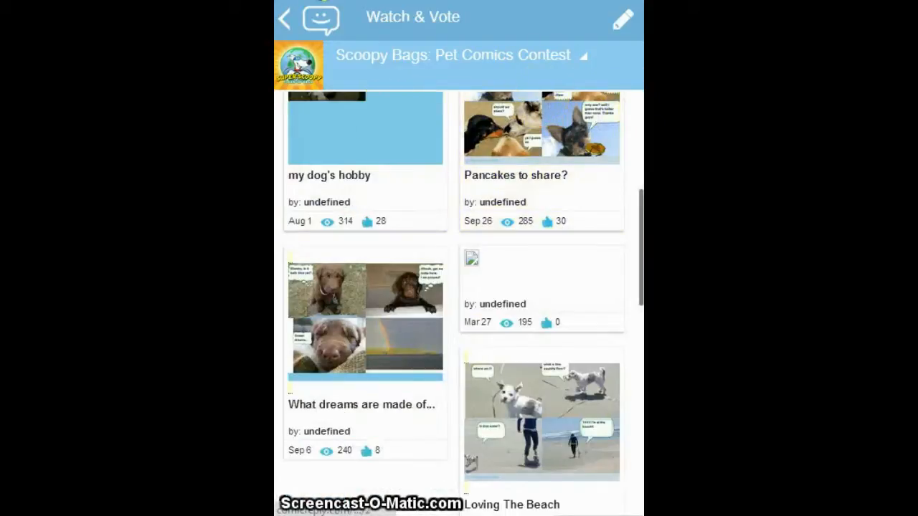
{"action": "left_click", "coordinate": [302, 84]}
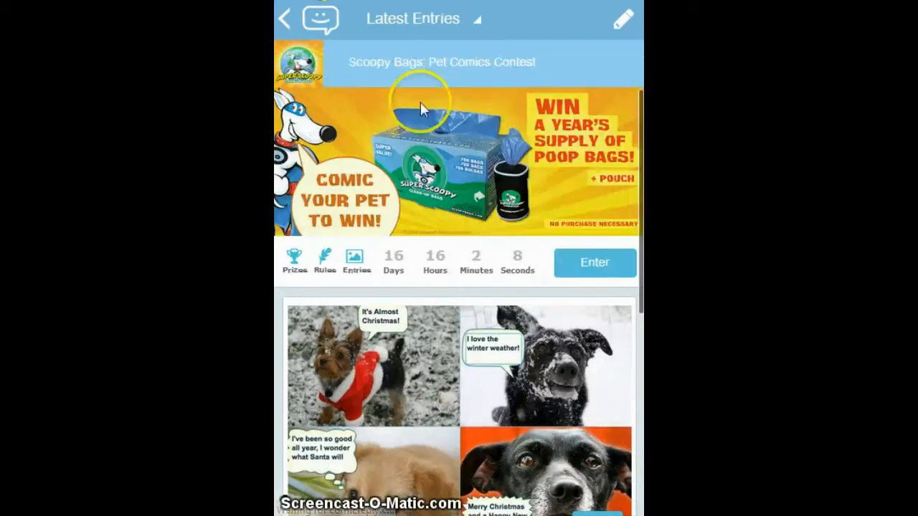
Enter the Scoopy Bags contest with a new comic and title it My Comics.
{"action": "left_click", "coordinate": [597, 265]}
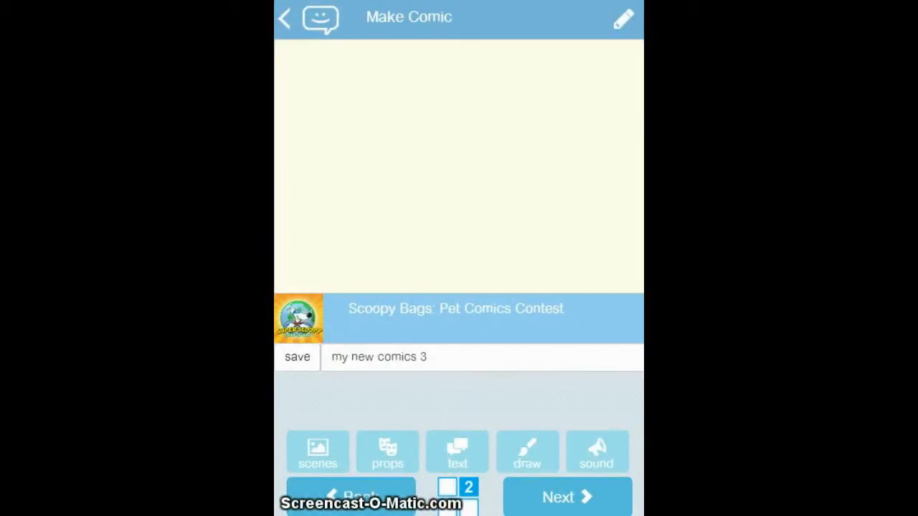
{"action": "left_click", "coordinate": [318, 452]}
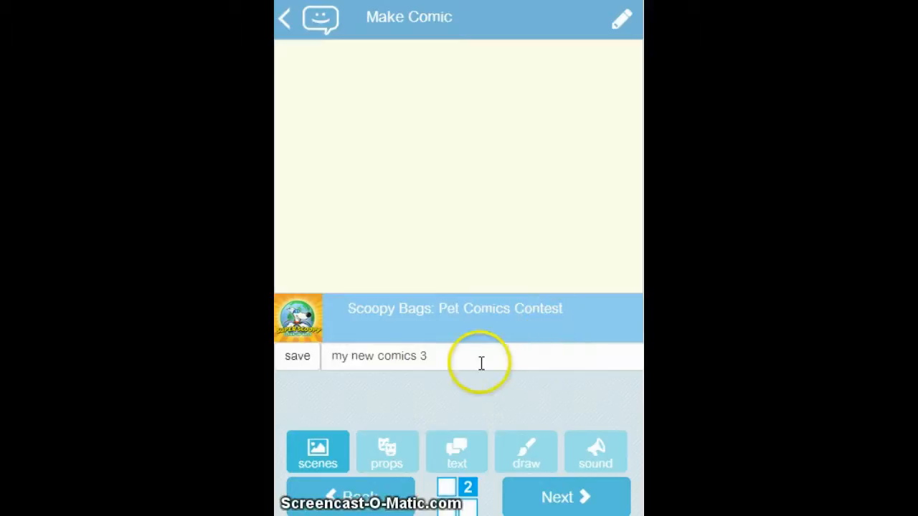
{"action": "left_click_drag", "start_coordinate": [459, 358], "coordinate": [327, 363]}
{"action": "type", "text": "My Comics"}
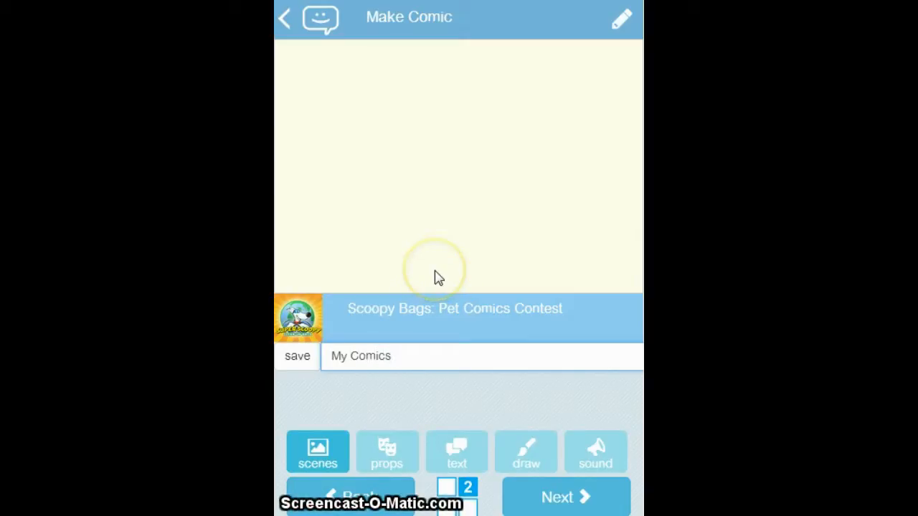
Add the golden dog lying on a grey mat as the comic panel's background scene.
{"action": "left_click", "coordinate": [319, 453]}
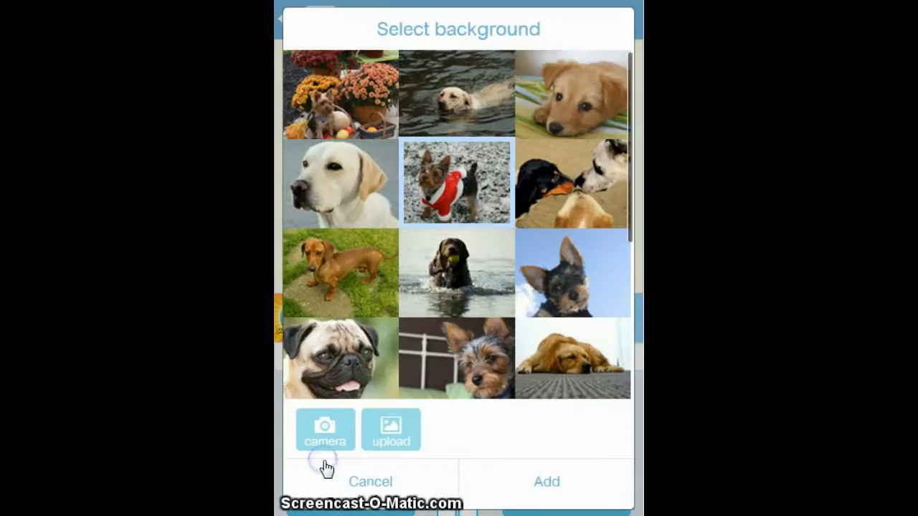
{"action": "left_click", "coordinate": [571, 355]}
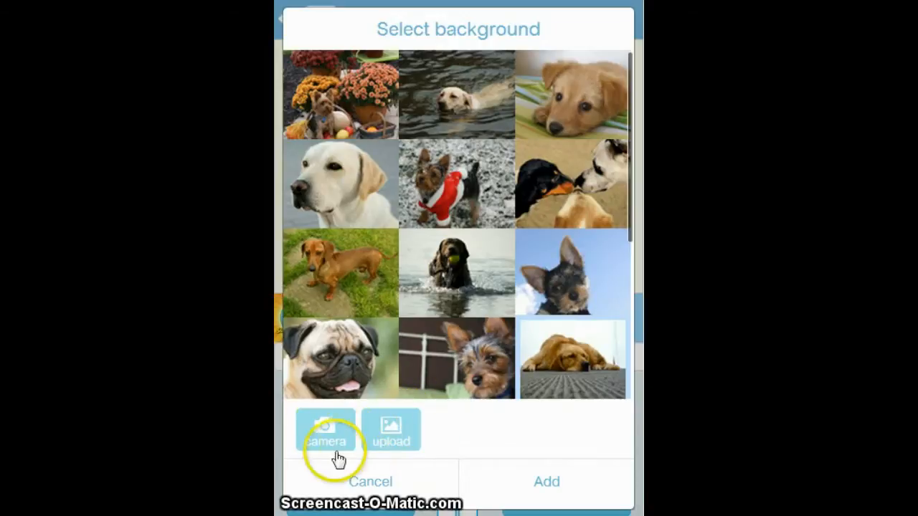
{"action": "left_click", "coordinate": [555, 480]}
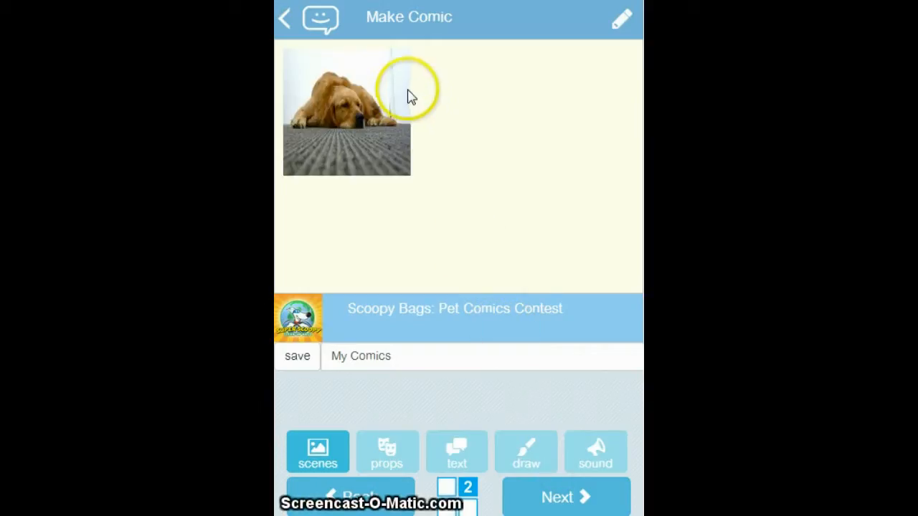
Enlarge the dog scene to the panel's full height, rotate it slightly and align it with the panel's left edge.
{"action": "left_click", "coordinate": [462, 157]}
{"action": "left_click_drag", "start_coordinate": [623, 170], "coordinate": [625, 24]}
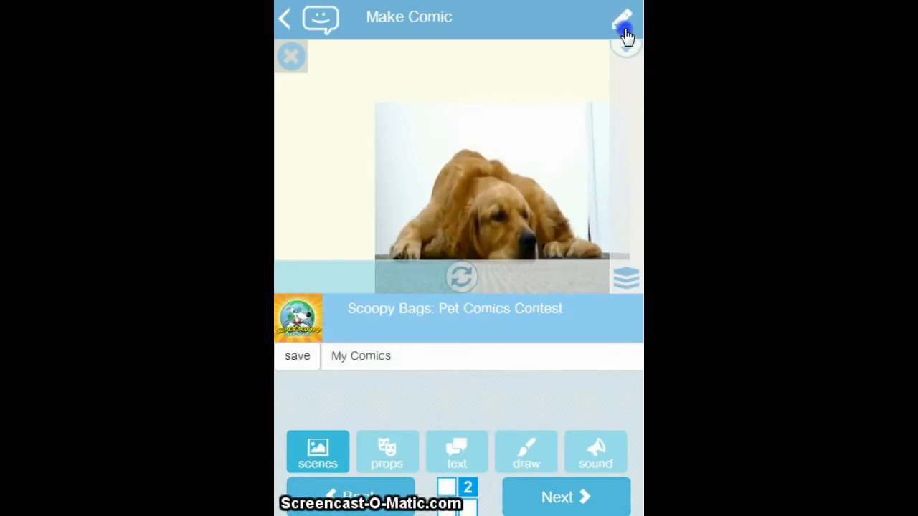
{"action": "left_click_drag", "start_coordinate": [555, 160], "coordinate": [494, 92]}
{"action": "left_click", "coordinate": [463, 277]}
{"action": "mouse_move", "coordinate": [461, 278]}
{"action": "left_mouse_down"}
{"action": "mouse_move", "coordinate": [449, 279]}
{"action": "mouse_move", "coordinate": [465, 284]}
{"action": "left_mouse_up"}
{"action": "left_click_drag", "start_coordinate": [492, 107], "coordinate": [451, 108]}
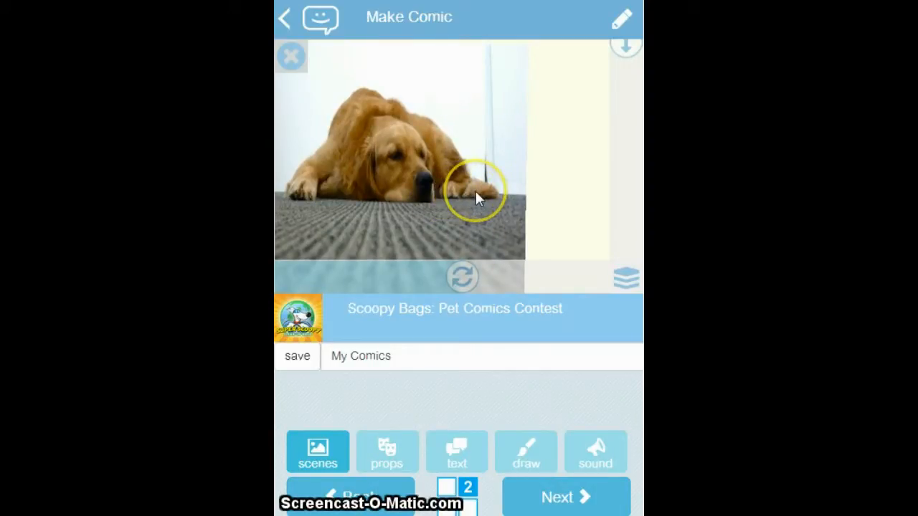
{"action": "left_click", "coordinate": [469, 129]}
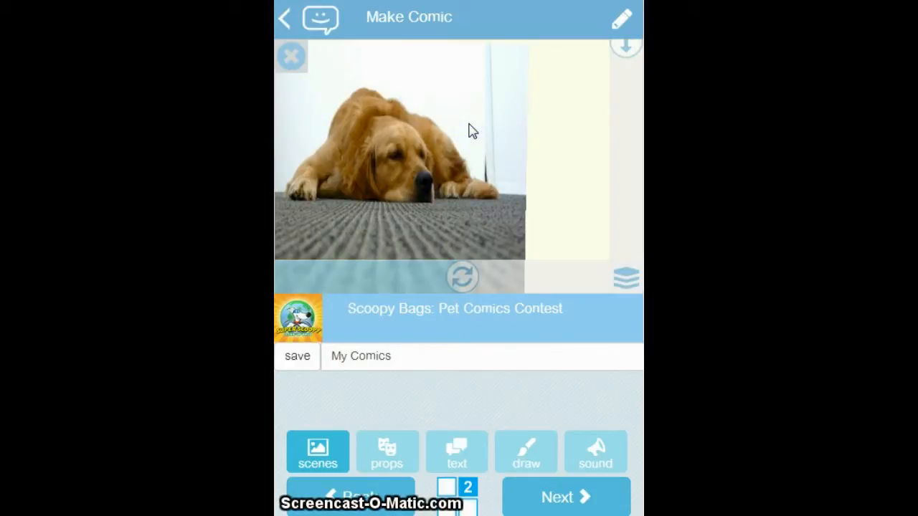
{"action": "left_click", "coordinate": [469, 129]}
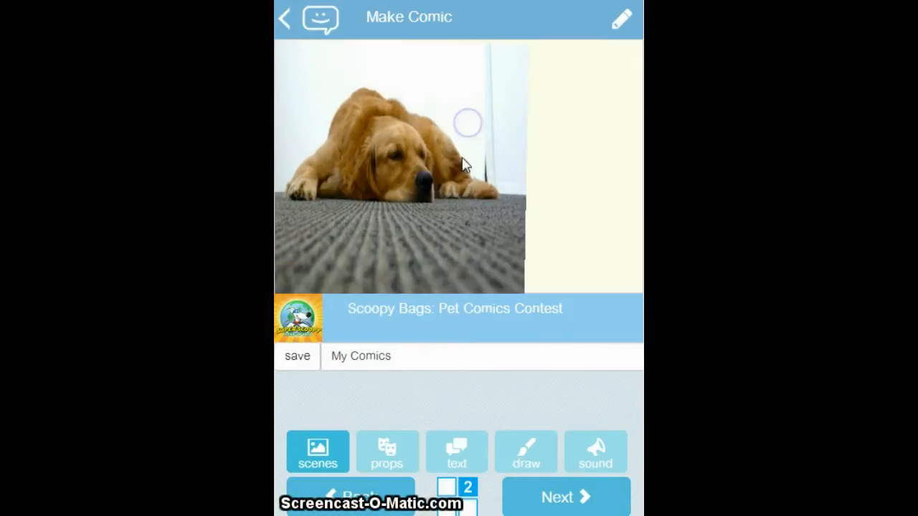
Browse the prop groups for characters, accessories, indoor objects, and outdoor places and vehicles.
{"action": "left_click", "coordinate": [392, 447]}
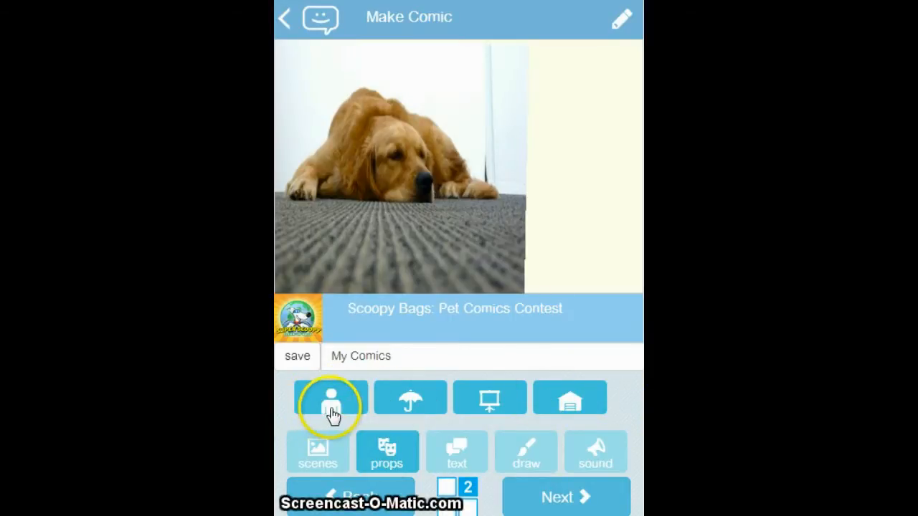
{"action": "left_click", "coordinate": [346, 415]}
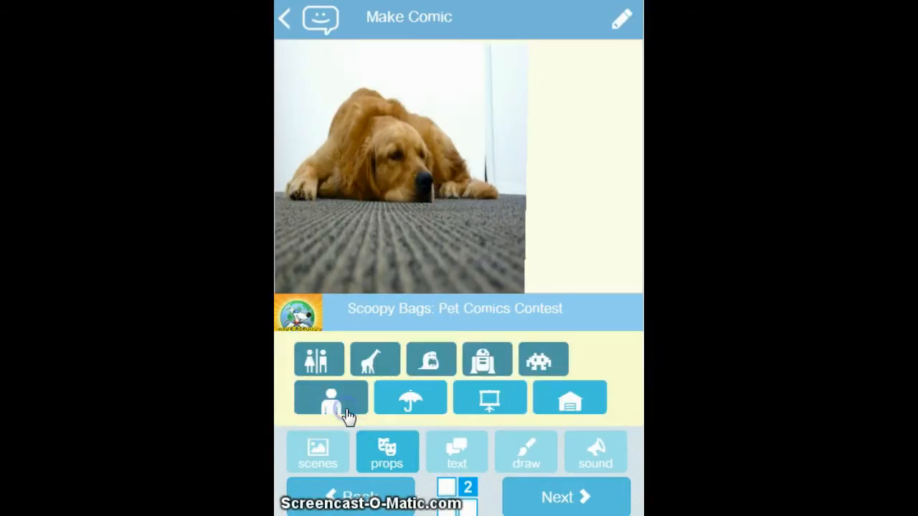
{"action": "left_click", "coordinate": [437, 406]}
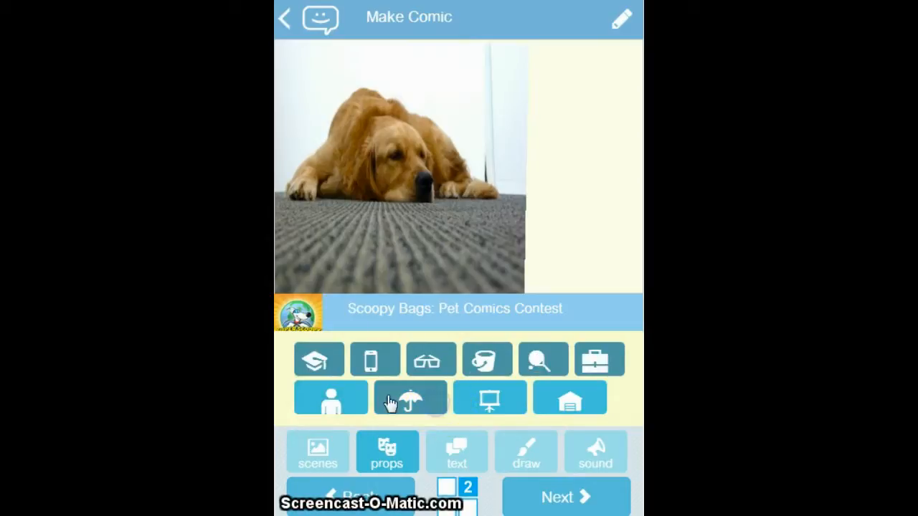
{"action": "left_click", "coordinate": [489, 384]}
{"action": "left_click", "coordinate": [369, 361]}
{"action": "left_click", "coordinate": [440, 370]}
{"action": "left_click", "coordinate": [553, 407]}
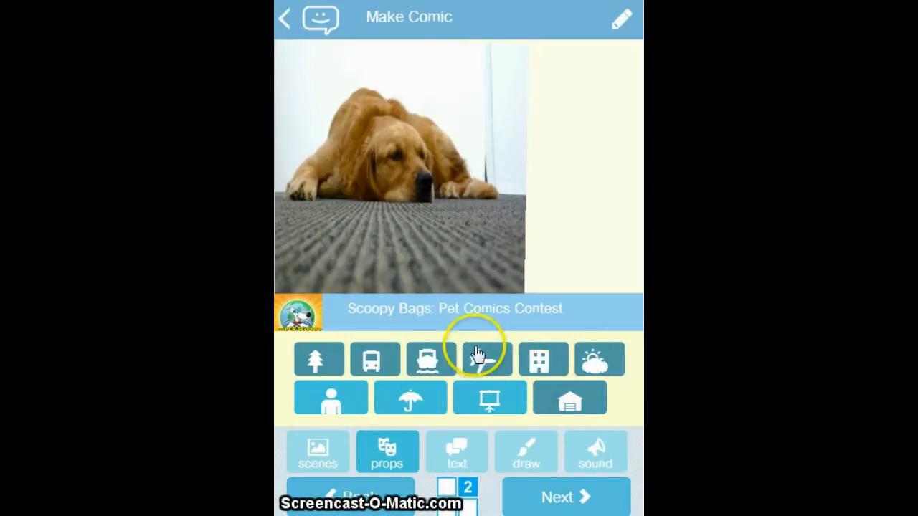
Examine the available character props, going through people, animals, monsters, robots and space invaders.
{"action": "left_click", "coordinate": [334, 402]}
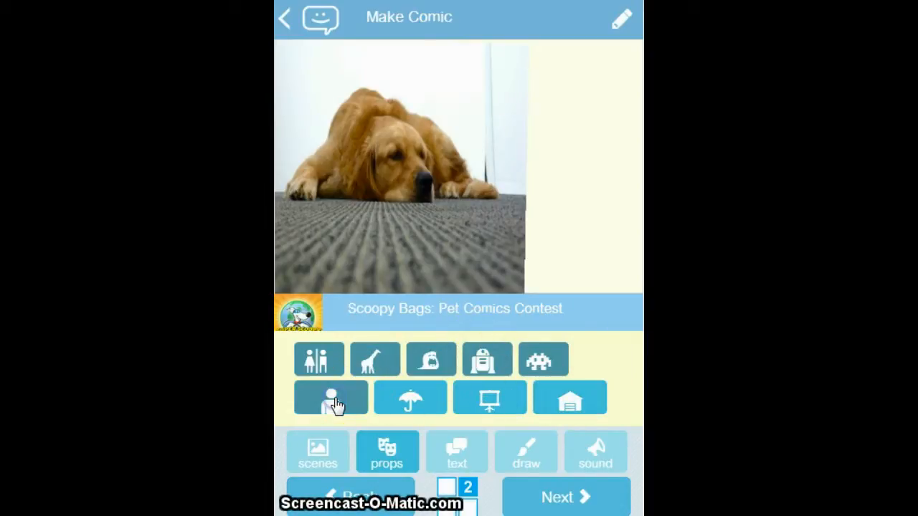
{"action": "left_click", "coordinate": [319, 366]}
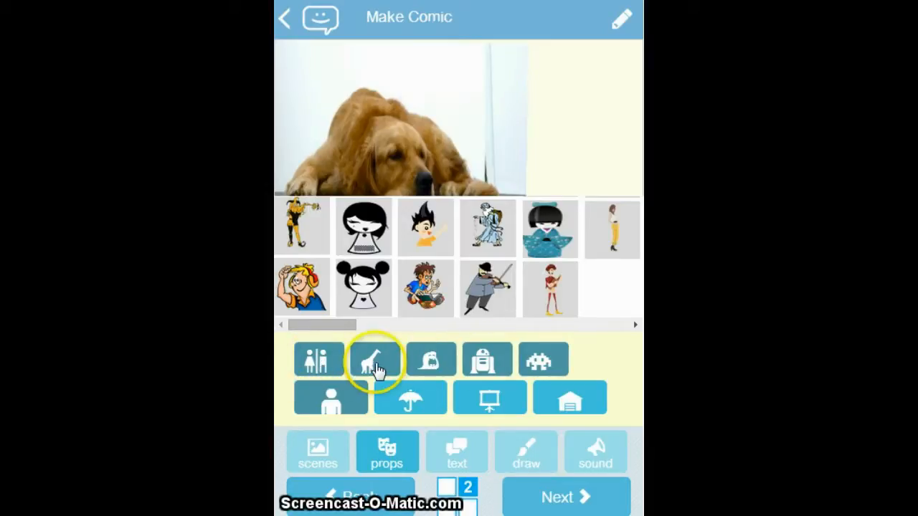
{"action": "left_click", "coordinate": [371, 366]}
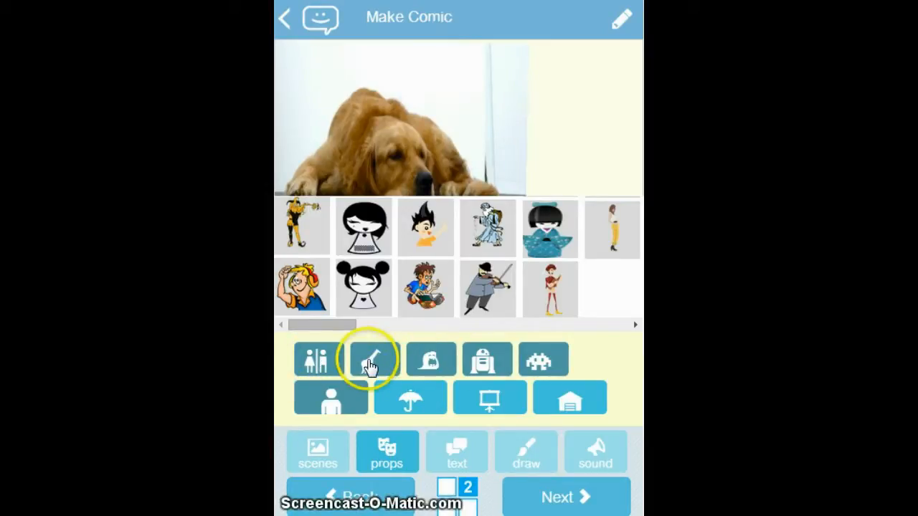
{"action": "left_click", "coordinate": [428, 364]}
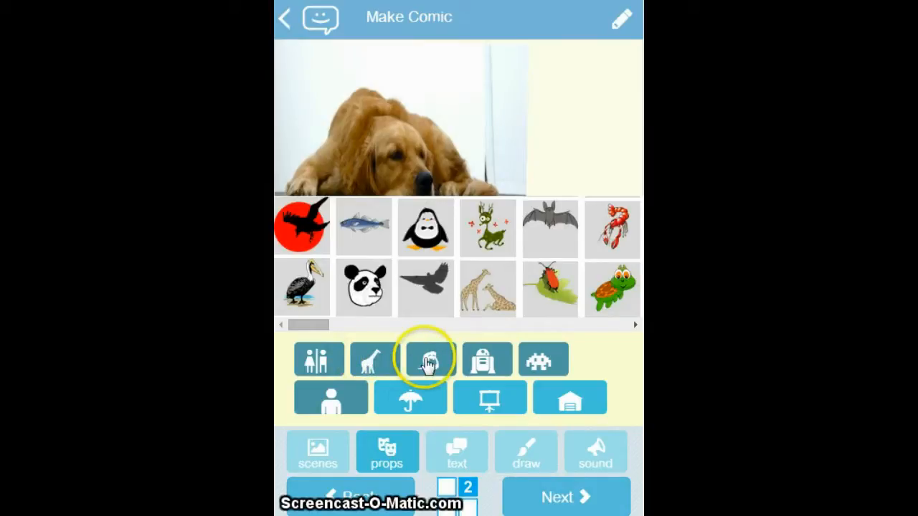
{"action": "left_click", "coordinate": [481, 365]}
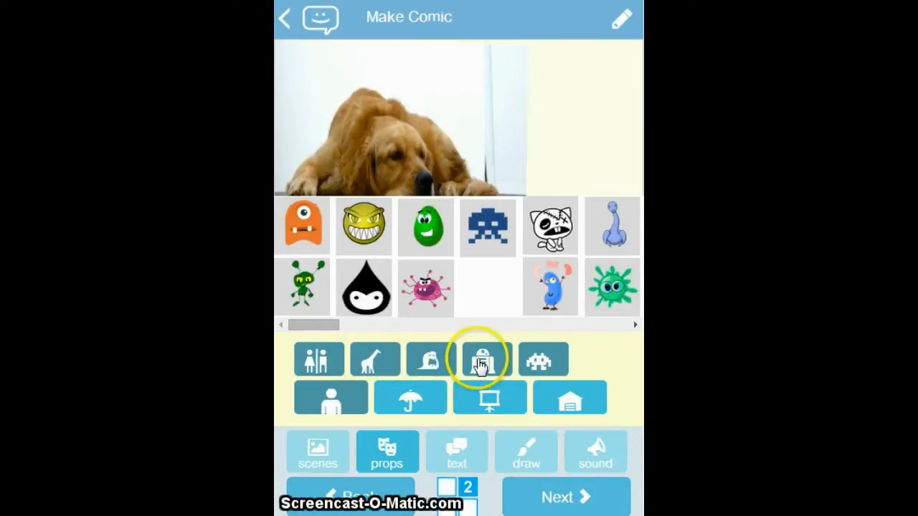
{"action": "left_click", "coordinate": [538, 362]}
Add the blond cartoon character wearing red and yellow headphones from the people props.
{"action": "left_click", "coordinate": [318, 366]}
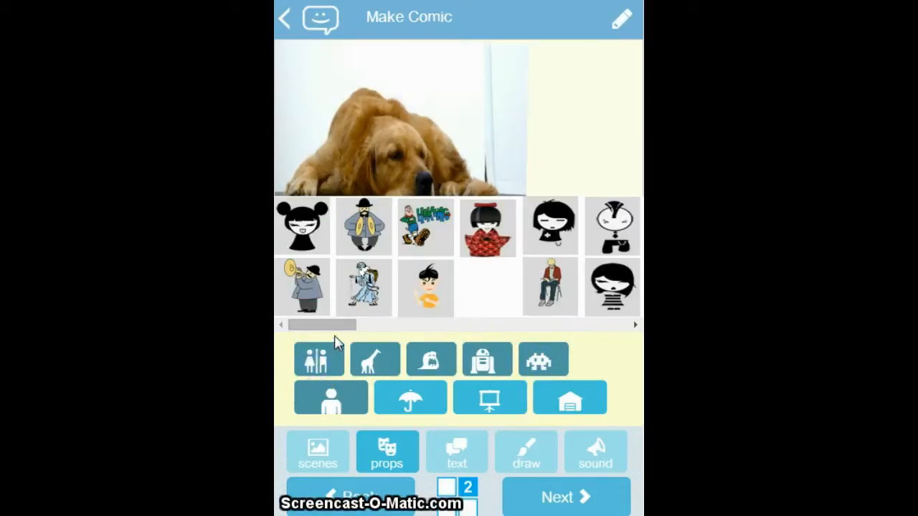
{"action": "left_click_drag", "start_coordinate": [335, 331], "coordinate": [438, 332]}
{"action": "left_click", "coordinate": [558, 301]}
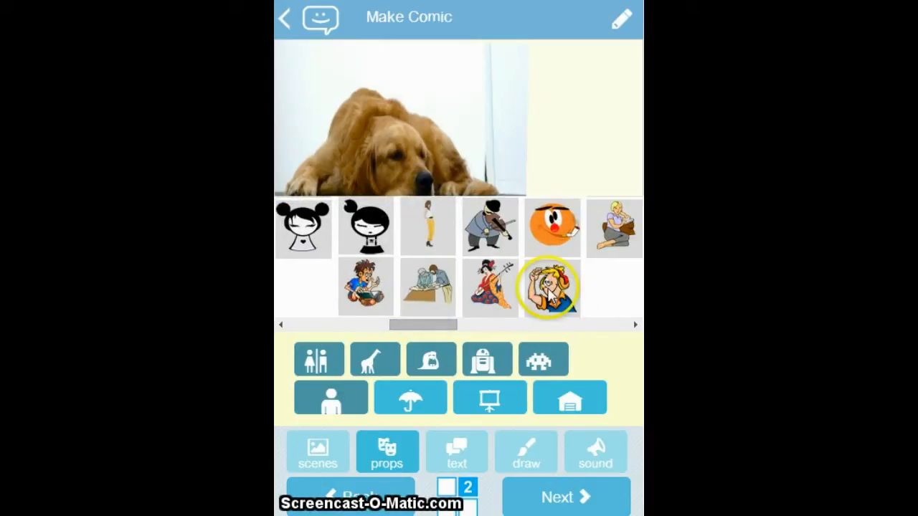
Resize the headphone character and place it beside the dog in the panel's lower-right corner.
{"action": "left_click", "coordinate": [380, 179]}
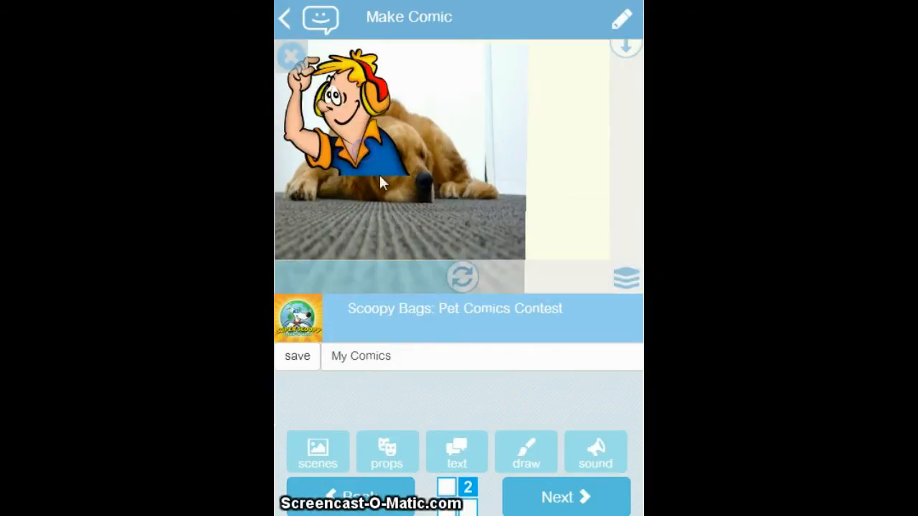
{"action": "left_click_drag", "start_coordinate": [365, 151], "coordinate": [615, 237]}
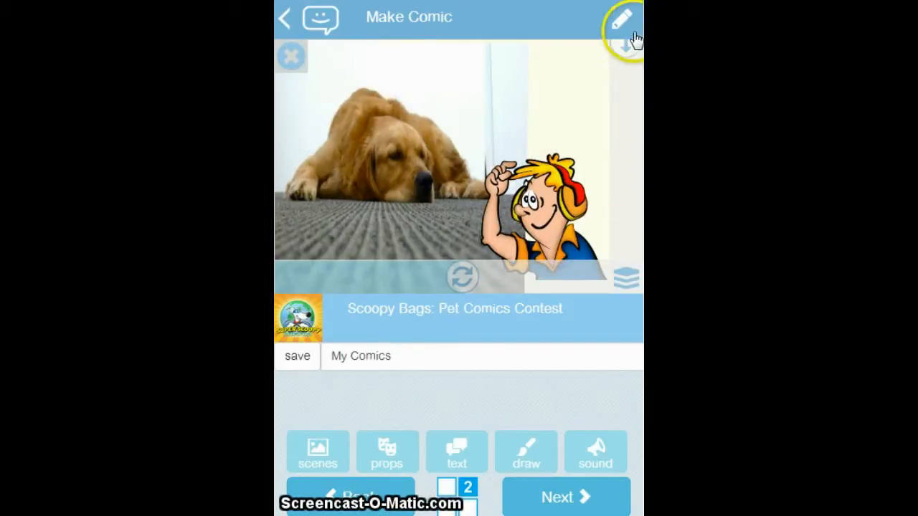
{"action": "left_click_drag", "start_coordinate": [634, 50], "coordinate": [627, 135]}
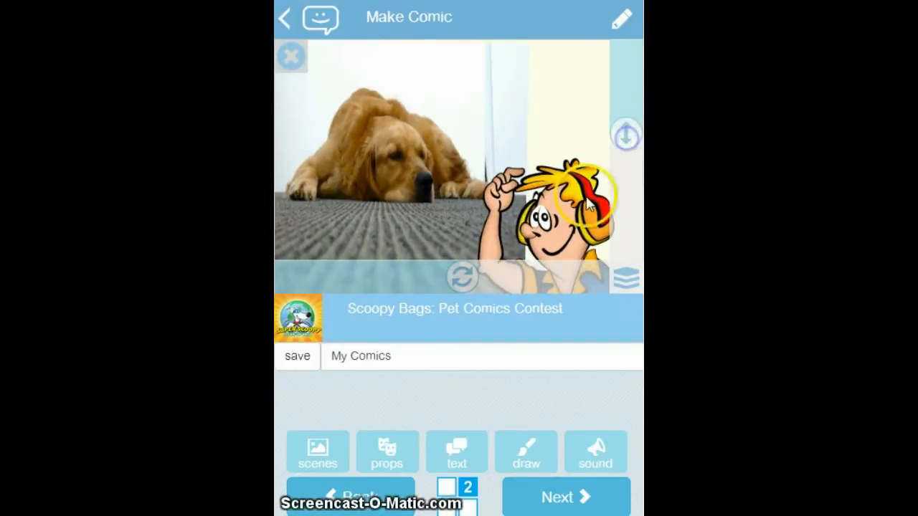
{"action": "left_click_drag", "start_coordinate": [567, 123], "coordinate": [556, 182]}
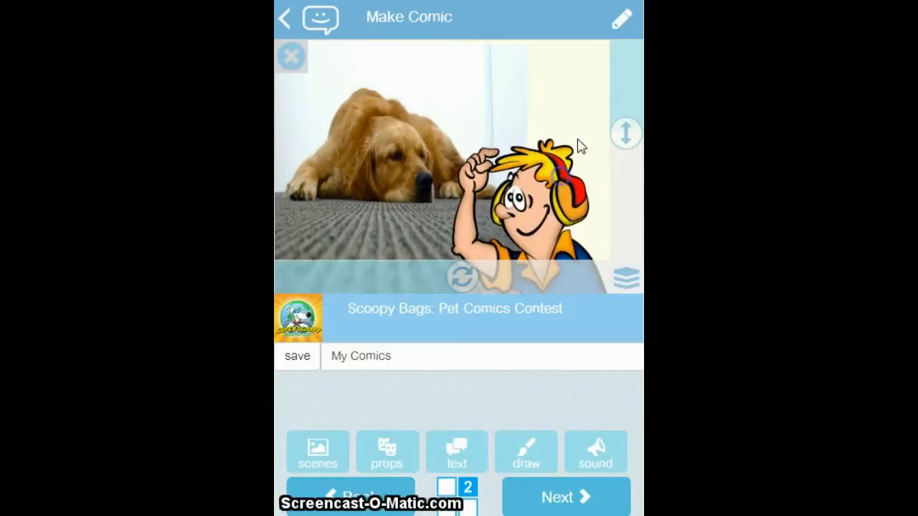
{"action": "left_click_drag", "start_coordinate": [629, 137], "coordinate": [624, 99]}
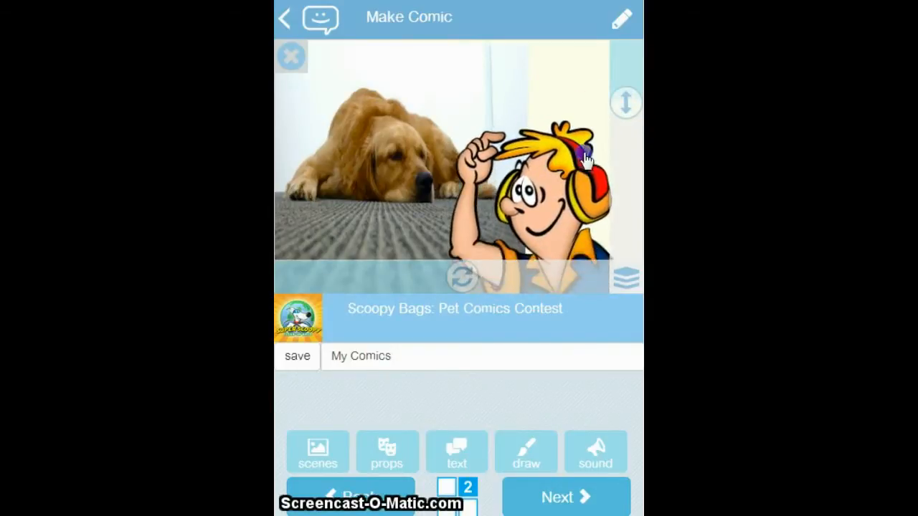
{"action": "left_click", "coordinate": [349, 292]}
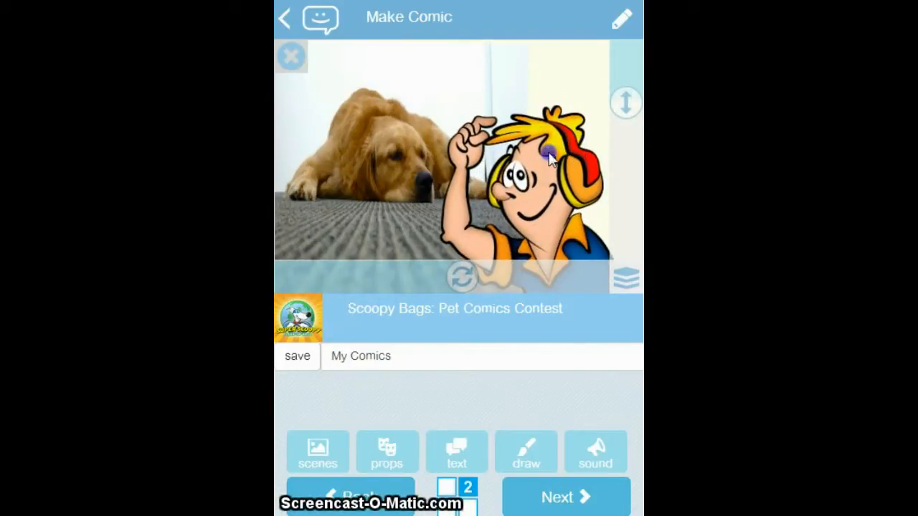
{"action": "left_click", "coordinate": [444, 315]}
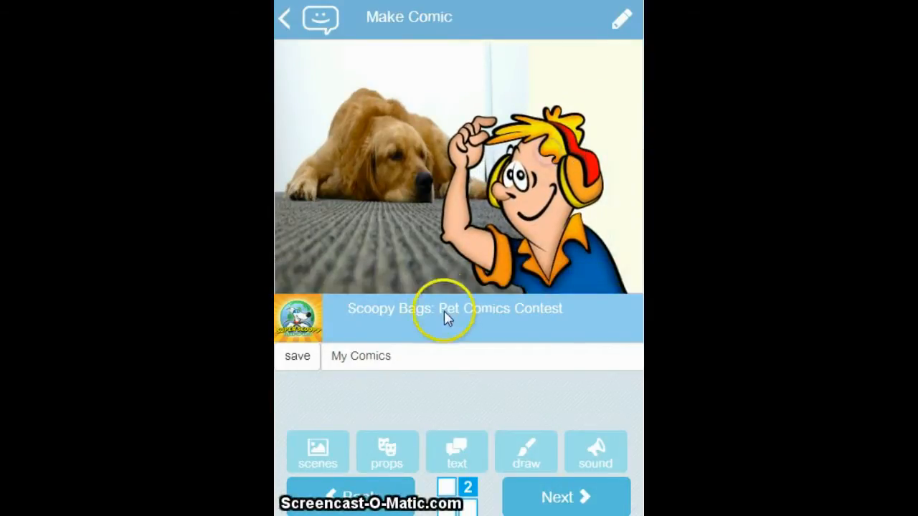
Add the blueberry muffin from the food and drink props to the comic panel.
{"action": "left_click", "coordinate": [403, 462]}
{"action": "left_click", "coordinate": [483, 400]}
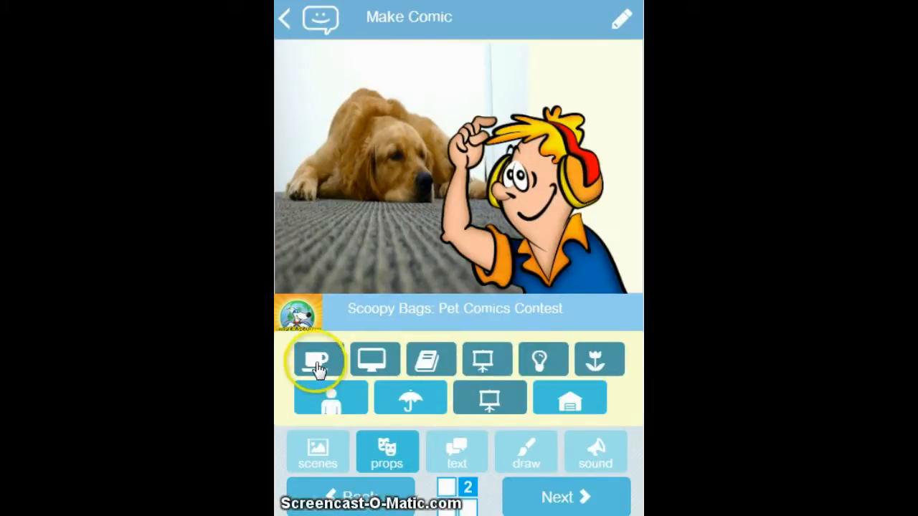
{"action": "left_click", "coordinate": [318, 368]}
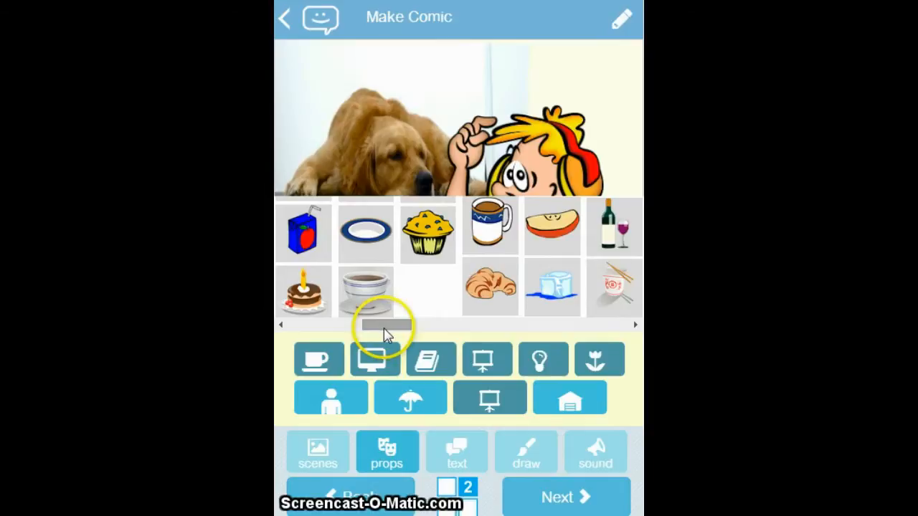
{"action": "left_click_drag", "start_coordinate": [384, 334], "coordinate": [389, 328]}
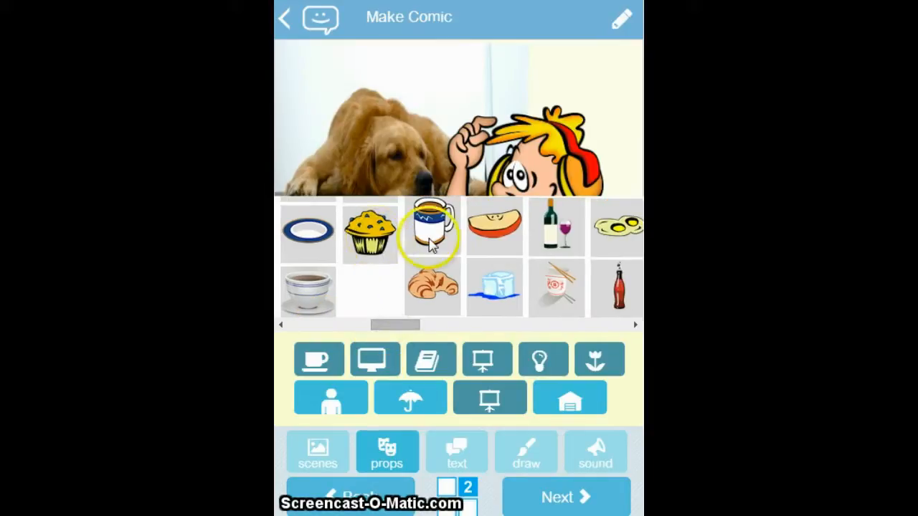
{"action": "left_click", "coordinate": [369, 231]}
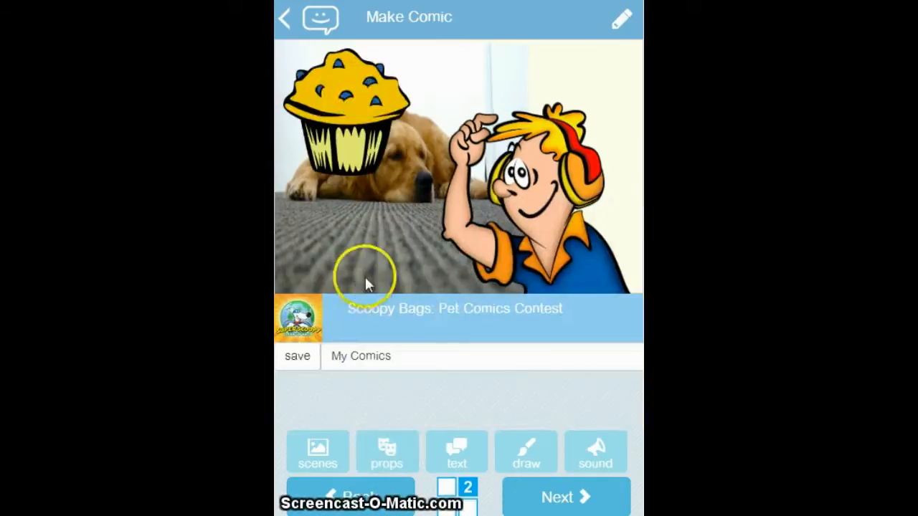
Shrink the muffin and place it on the grey mat in front of the dog's paw.
{"action": "left_click_drag", "start_coordinate": [341, 87], "coordinate": [354, 169]}
{"action": "left_click_drag", "start_coordinate": [632, 108], "coordinate": [636, 234]}
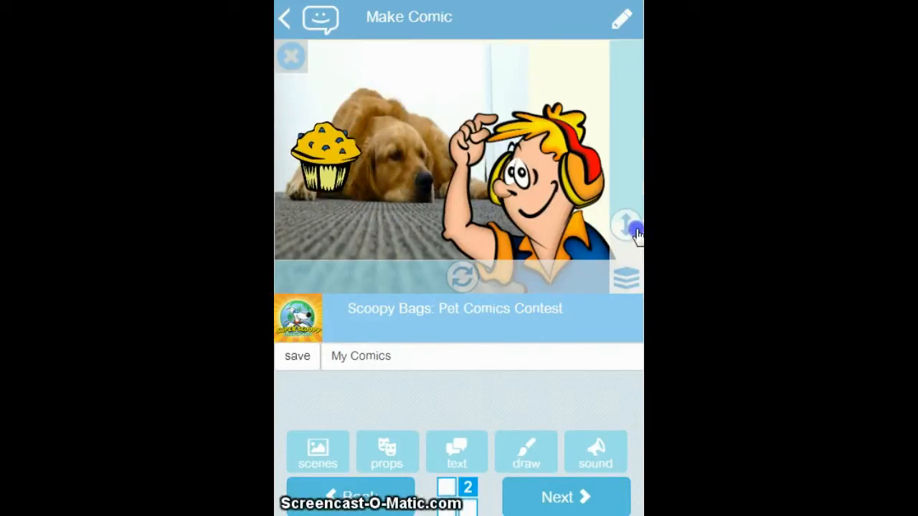
{"action": "left_click_drag", "start_coordinate": [308, 173], "coordinate": [404, 109]}
{"action": "left_click_drag", "start_coordinate": [626, 237], "coordinate": [627, 251]}
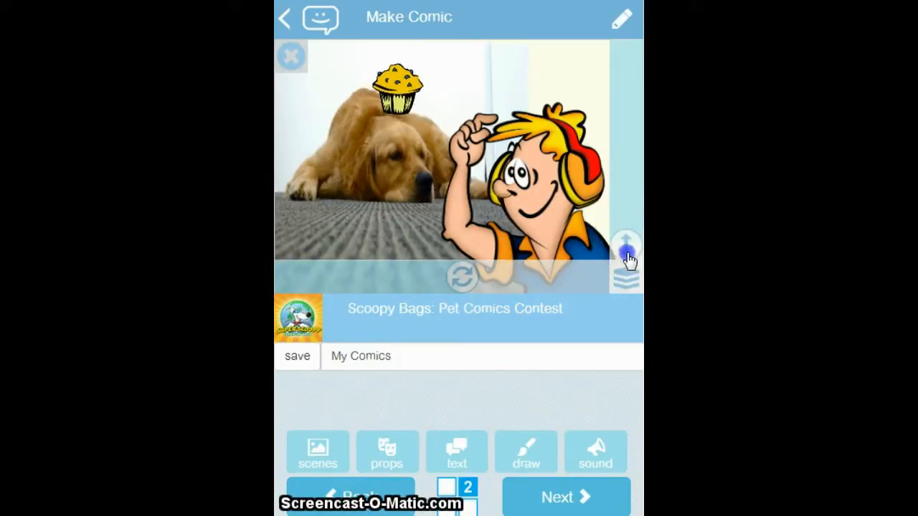
{"action": "left_click_drag", "start_coordinate": [395, 84], "coordinate": [346, 217]}
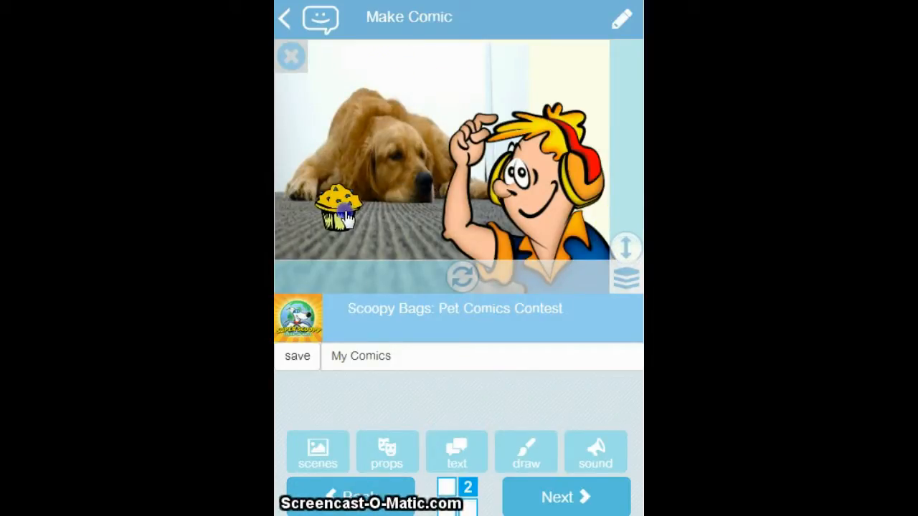
{"action": "left_click", "coordinate": [471, 379]}
Add the text "Lunch time!" in brown and place it above the dog.
{"action": "left_click", "coordinate": [477, 455]}
{"action": "left_click", "coordinate": [498, 88]}
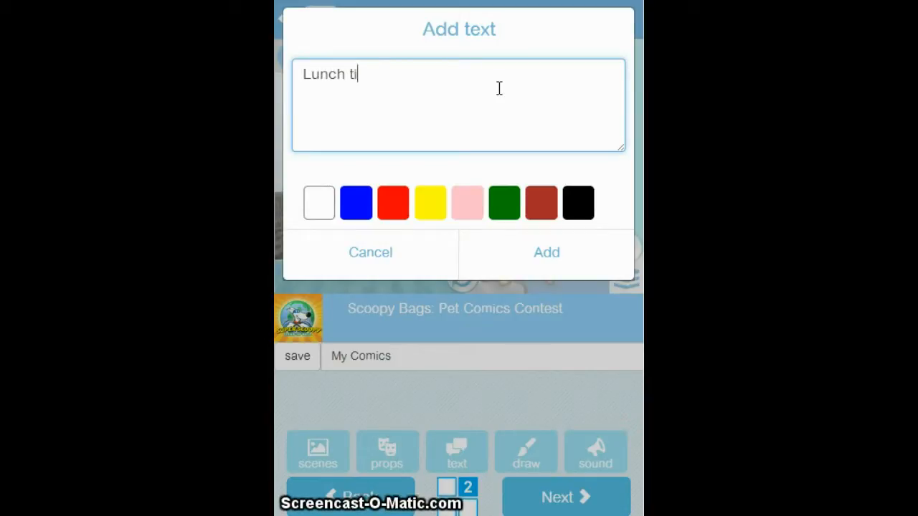
{"action": "type", "text": "Lunch time!"}
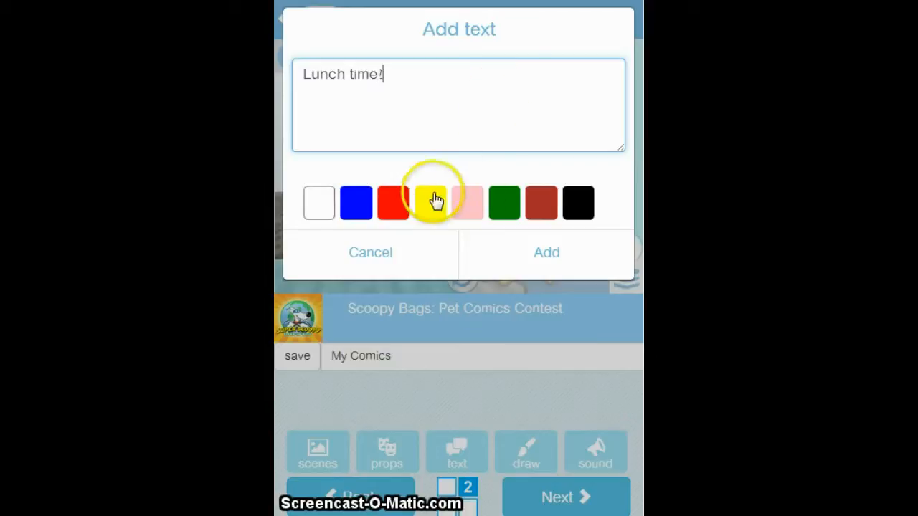
{"action": "left_click", "coordinate": [548, 208]}
{"action": "left_click", "coordinate": [548, 252]}
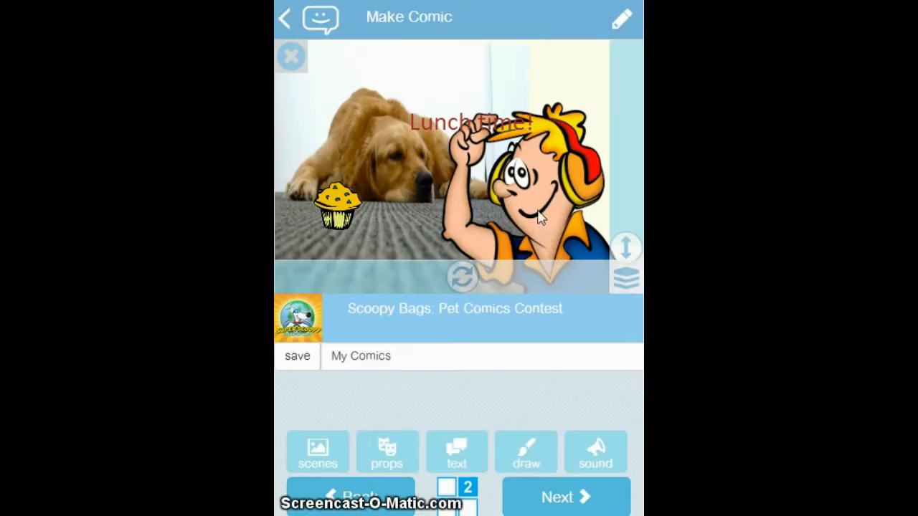
{"action": "mouse_move", "coordinate": [447, 117]}
{"action": "left_mouse_down"}
{"action": "mouse_move", "coordinate": [435, 93]}
{"action": "mouse_move", "coordinate": [372, 65]}
{"action": "left_mouse_up"}
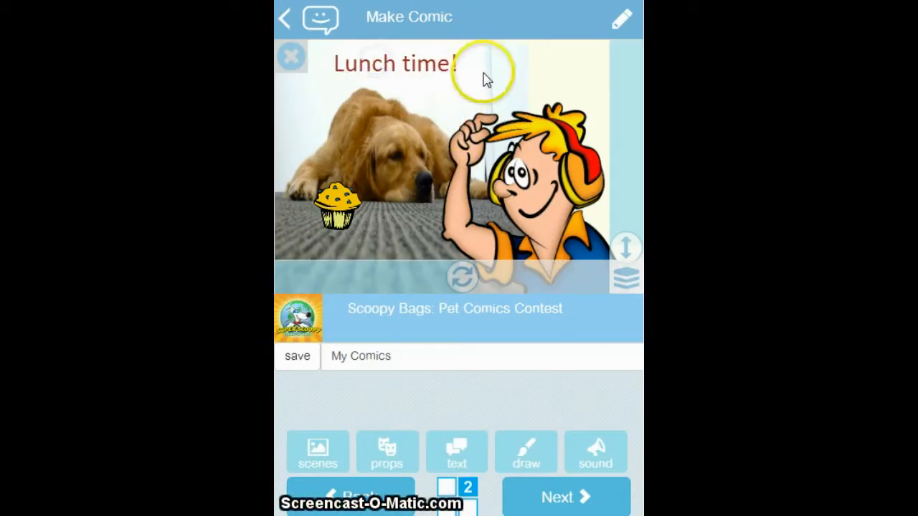
Draw three green circles of decreasing size in the area above the headphone character's hair.
{"action": "left_click", "coordinate": [522, 464]}
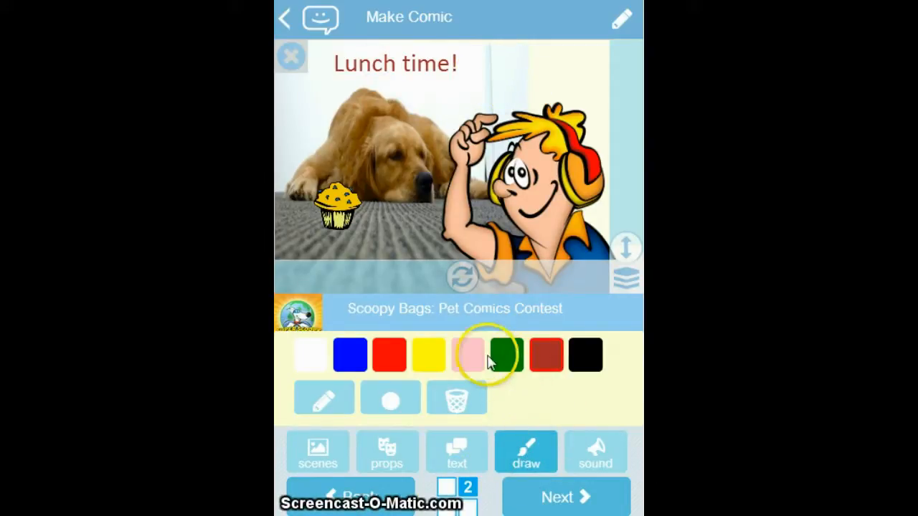
{"action": "left_click", "coordinate": [393, 402]}
{"action": "left_click", "coordinate": [577, 69]}
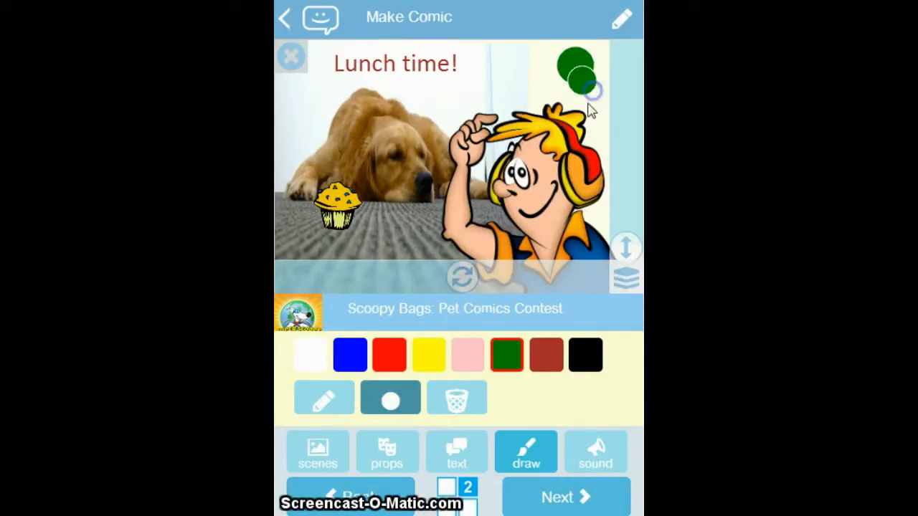
{"action": "left_click", "coordinate": [386, 410]}
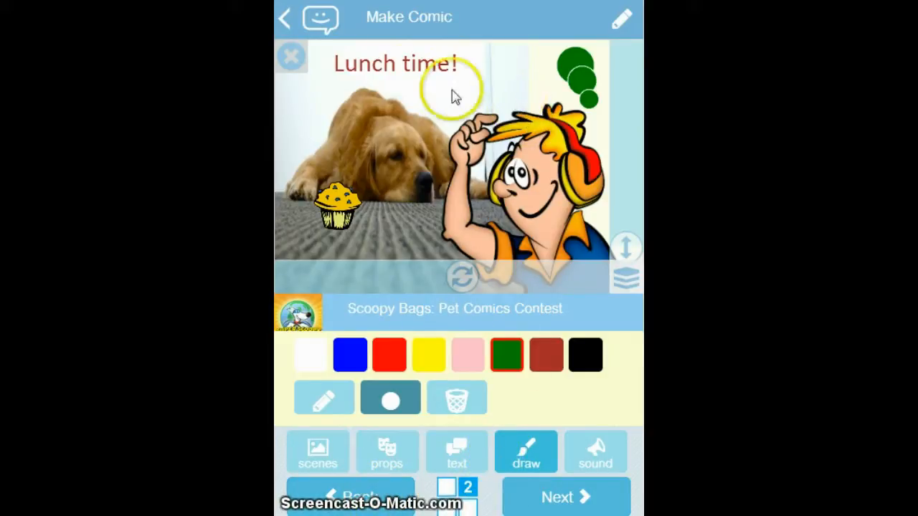
Leave drawing mode, save the comic My Comics, and continue to the next stage.
{"action": "left_click", "coordinate": [367, 461]}
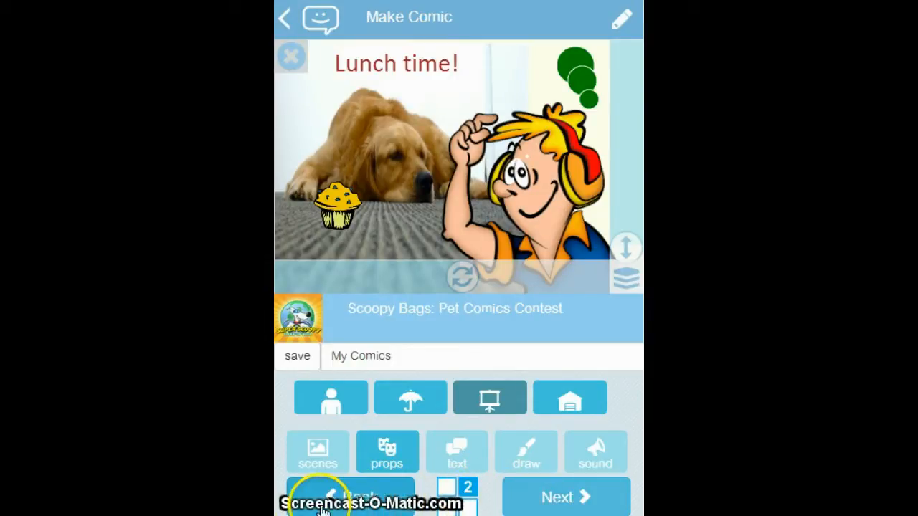
{"action": "left_click", "coordinate": [300, 359]}
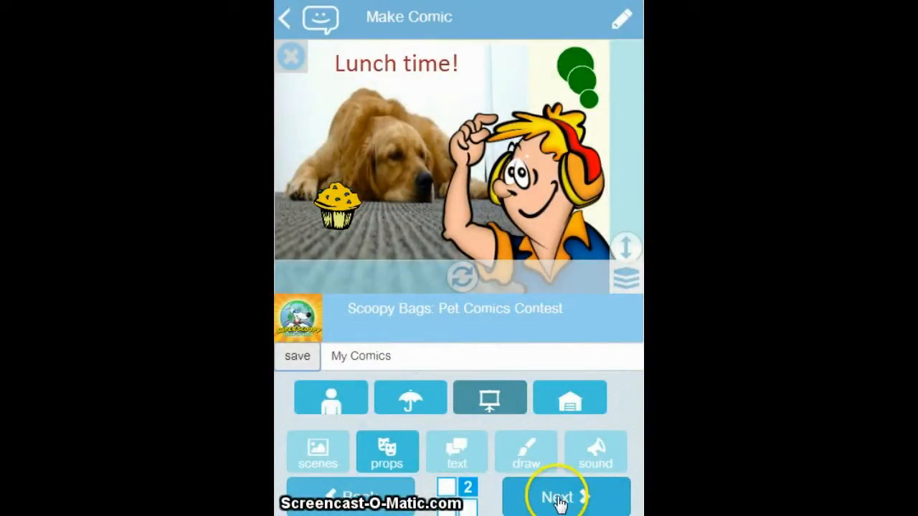
{"action": "left_click", "coordinate": [559, 500]}
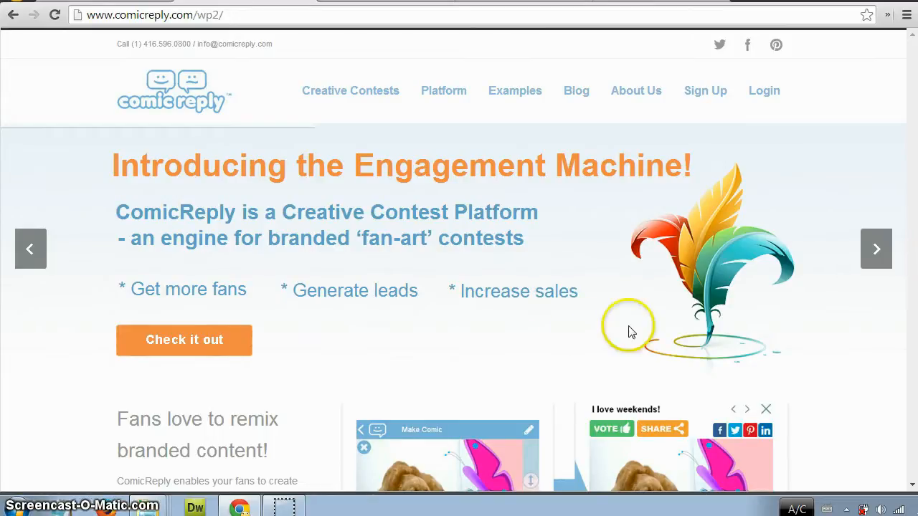
Advance through the promotional slides on the ComicReply home page.
{"action": "left_click", "coordinate": [876, 260]}
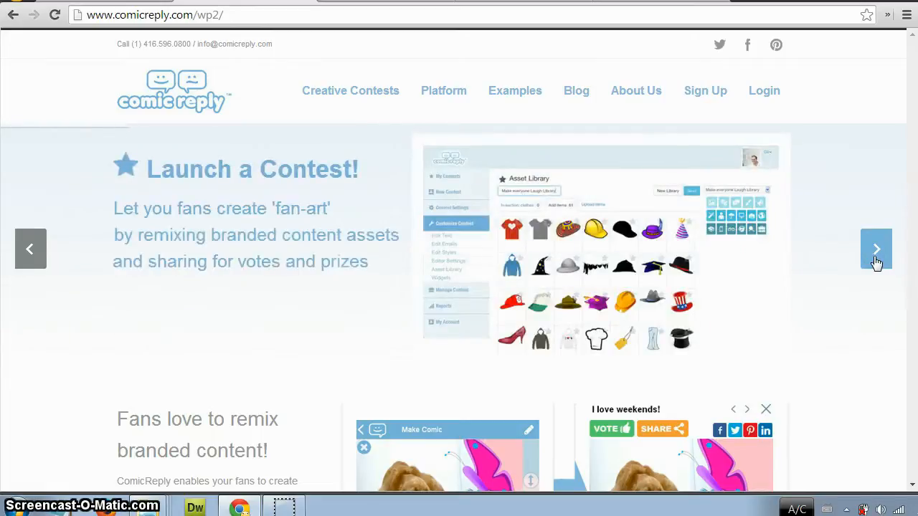
{"action": "left_click", "coordinate": [875, 258]}
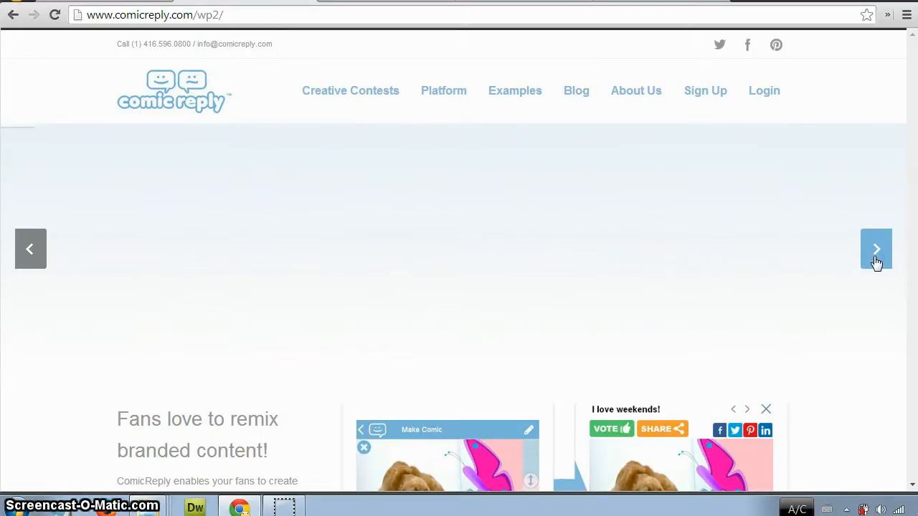
{"action": "left_click", "coordinate": [876, 258]}
{"action": "left_click", "coordinate": [848, 309]}
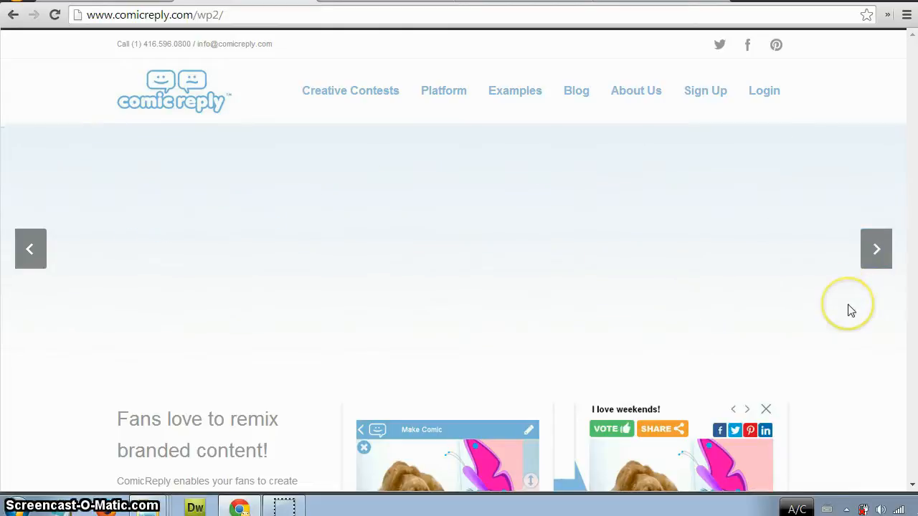
Look through the home page sections on remixing branded content, supported devices and example contests.
{"action": "scroll", "coordinate": [848, 310], "scroll_direction": "down", "scroll_amount": 3}
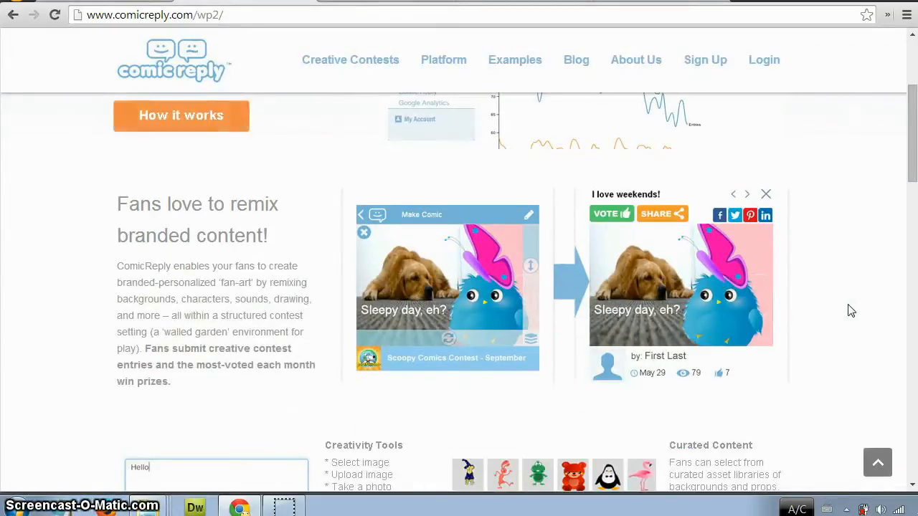
{"action": "scroll", "coordinate": [849, 310], "scroll_direction": "down", "scroll_amount": 9}
{"action": "scroll", "coordinate": [849, 310], "scroll_direction": "up", "scroll_amount": 1}
{"action": "scroll", "coordinate": [849, 310], "scroll_direction": "down", "scroll_amount": 5}
{"action": "scroll", "coordinate": [849, 310], "scroll_direction": "up", "scroll_amount": 1}
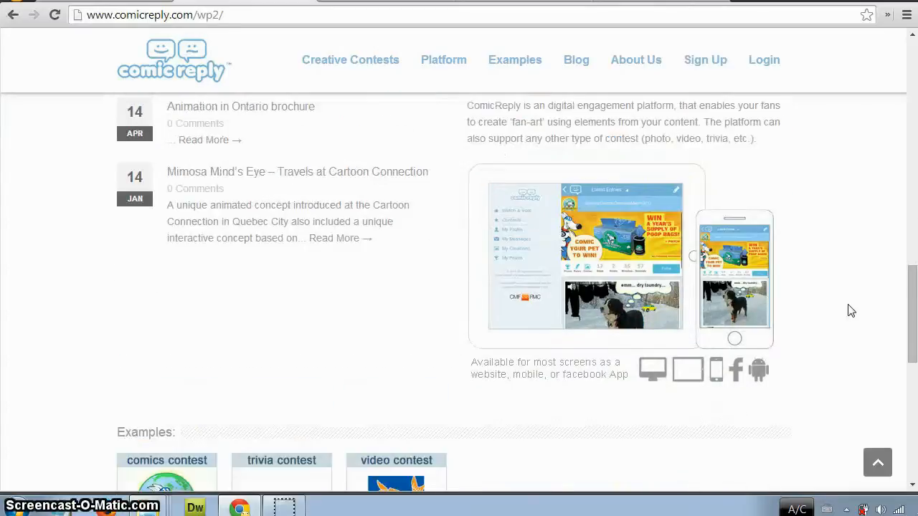
{"action": "scroll", "coordinate": [848, 310], "scroll_direction": "down", "scroll_amount": 8}
{"action": "scroll", "coordinate": [848, 310], "scroll_direction": "up", "scroll_amount": 15}
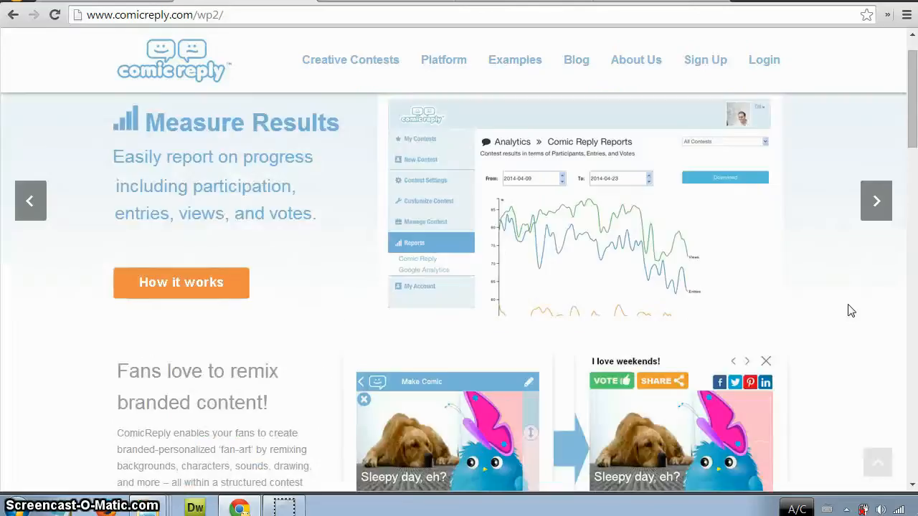
{"action": "scroll", "coordinate": [848, 309], "scroll_direction": "up", "scroll_amount": 1}
View the contest process on the Creative Contests page and the Contest App overview on the Platform feature summary page.
{"action": "mouse_move", "coordinate": [322, 97]}
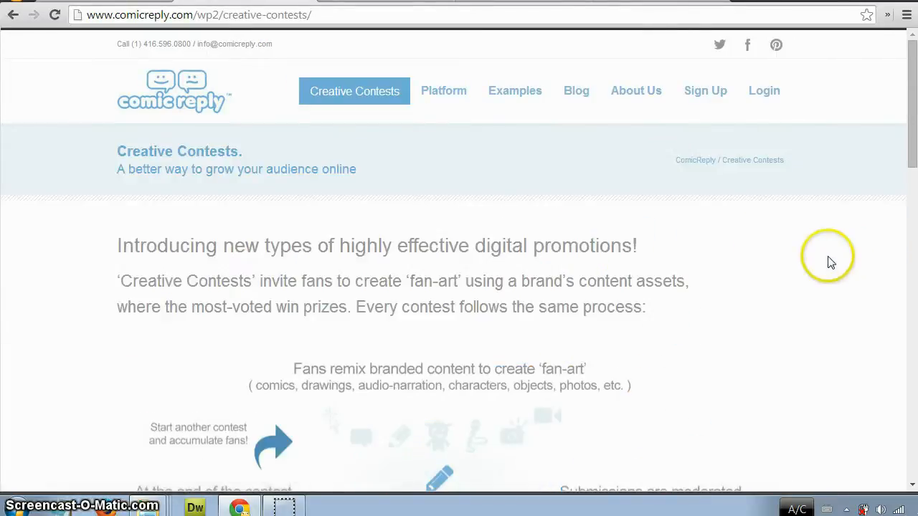
{"action": "scroll", "coordinate": [830, 260], "scroll_direction": "down", "scroll_amount": 4}
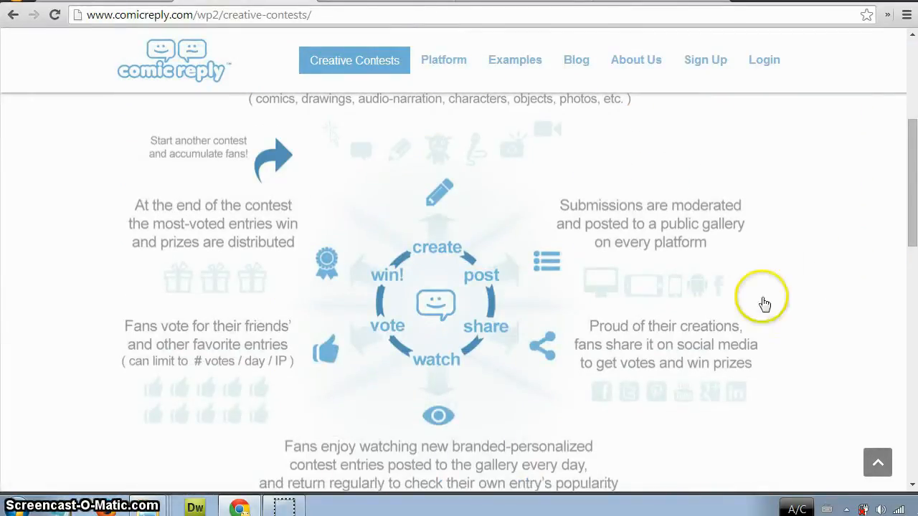
{"action": "mouse_move", "coordinate": [448, 68]}
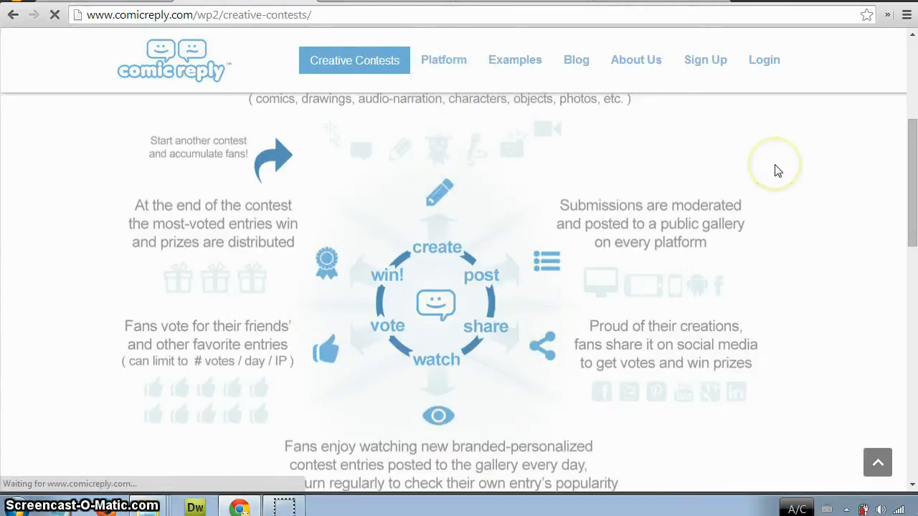
{"action": "scroll", "coordinate": [780, 181], "scroll_direction": "down", "scroll_amount": 1}
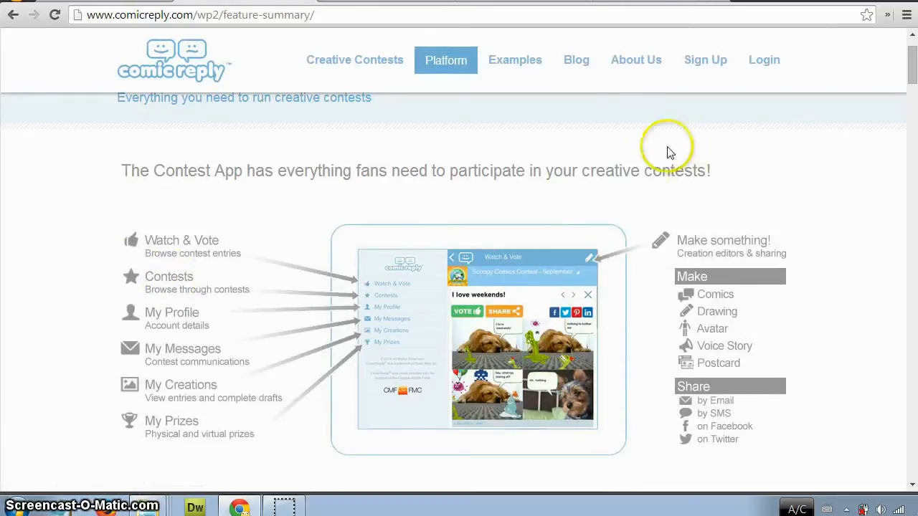
Open the platform's Measure Results page and review it down to the free product demo offer.
{"action": "mouse_move", "coordinate": [540, 75]}
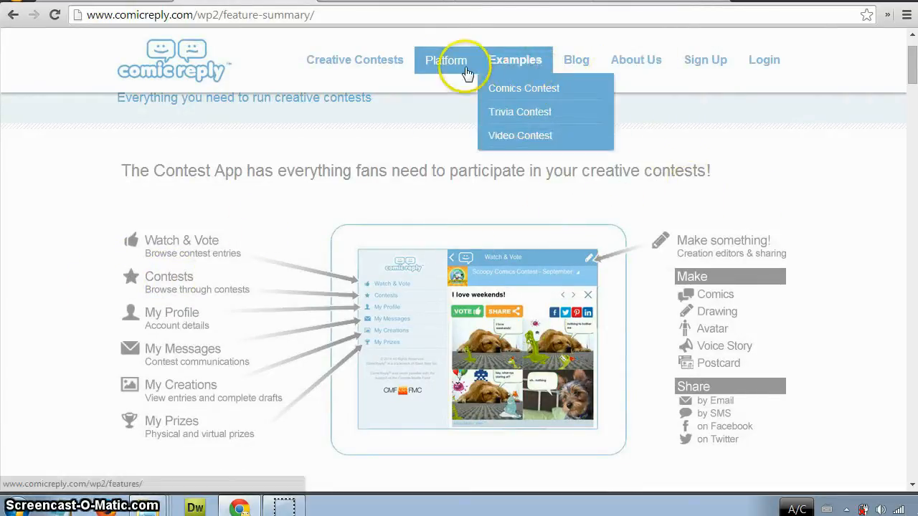
{"action": "mouse_move", "coordinate": [446, 86]}
{"action": "left_click", "coordinate": [466, 136]}
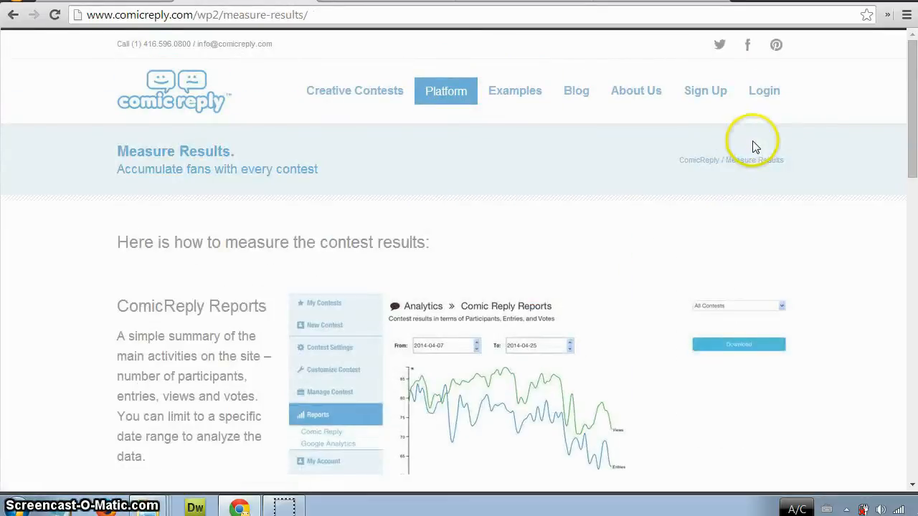
{"action": "scroll", "coordinate": [805, 158], "scroll_direction": "down", "scroll_amount": 15}
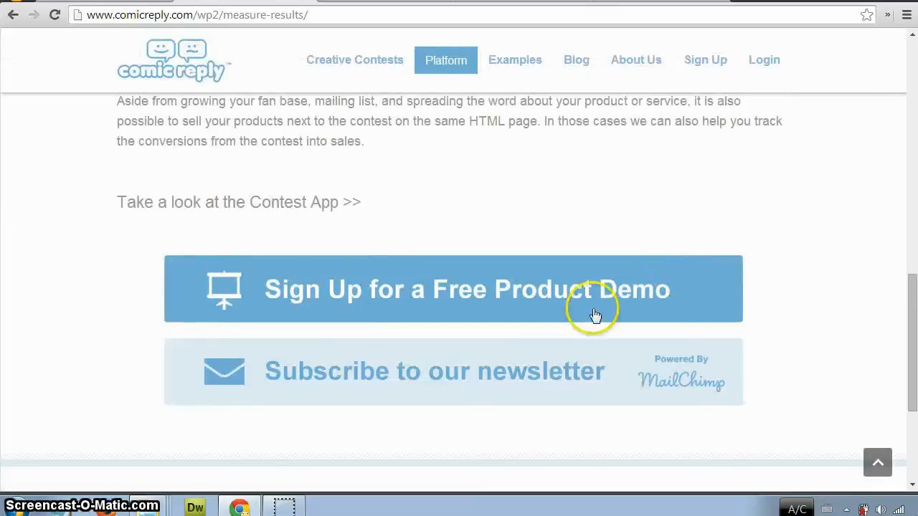
Open the sign-up page for a free product demo and view its contact form.
{"action": "left_click", "coordinate": [516, 316]}
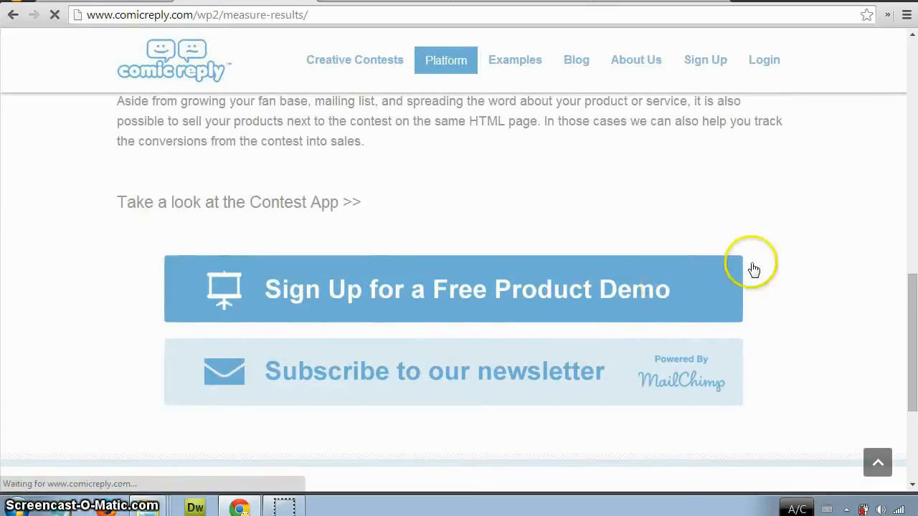
{"action": "scroll", "coordinate": [818, 256], "scroll_direction": "down", "scroll_amount": 1}
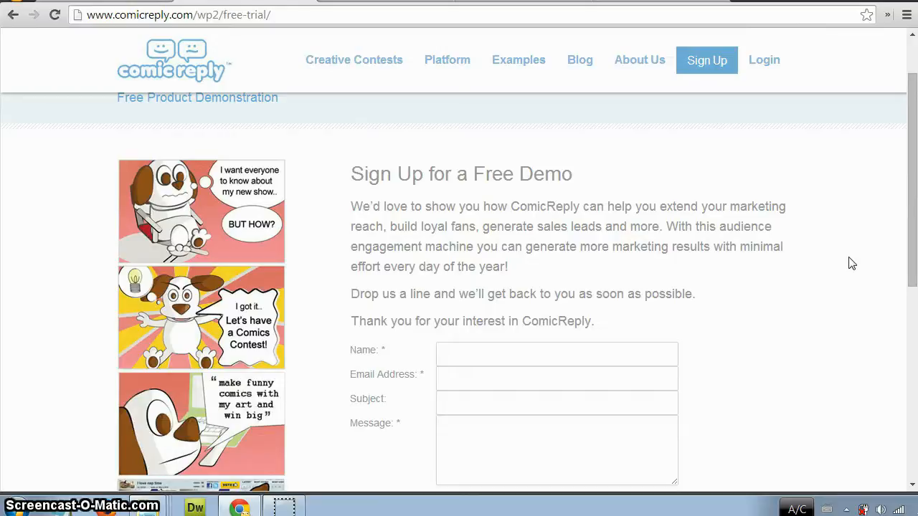
{"action": "left_click", "coordinate": [843, 259]}
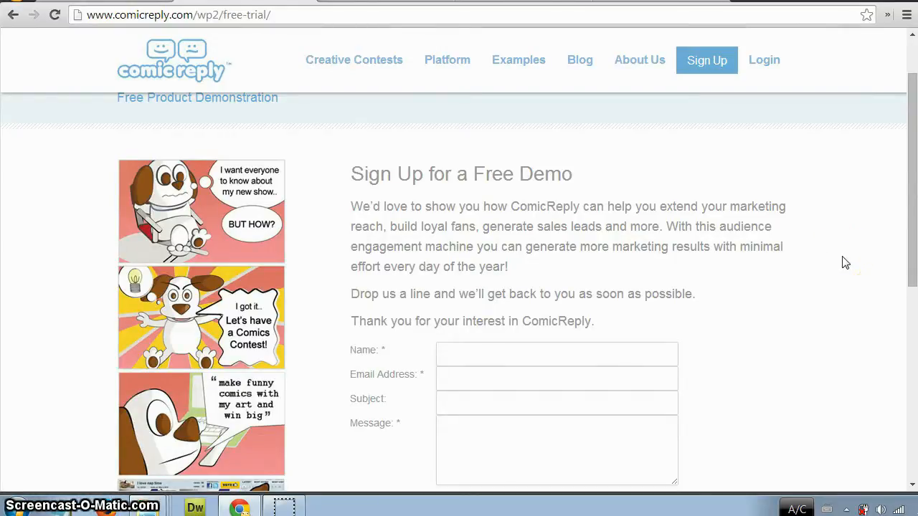
Log in to the ComicReply contest management site with the prefilled account credentials.
{"action": "scroll", "coordinate": [825, 247], "scroll_direction": "up", "scroll_amount": 1}
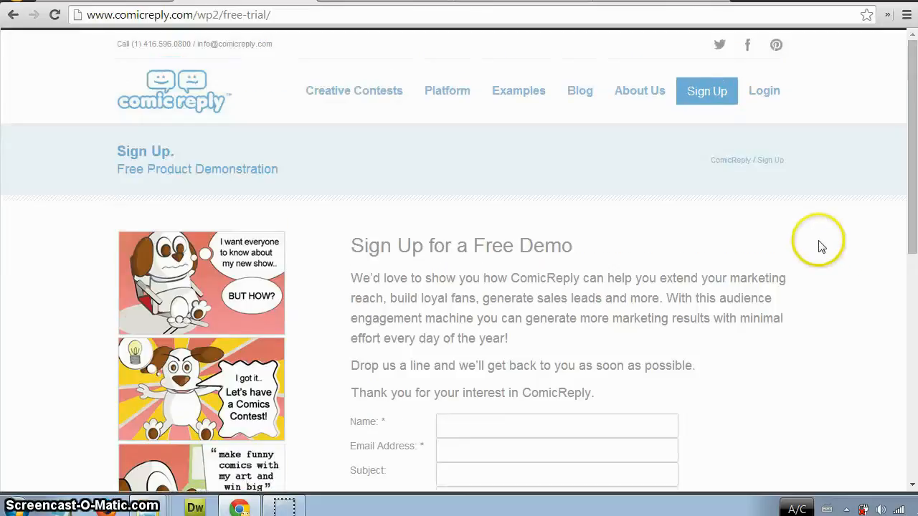
{"action": "left_click", "coordinate": [761, 101]}
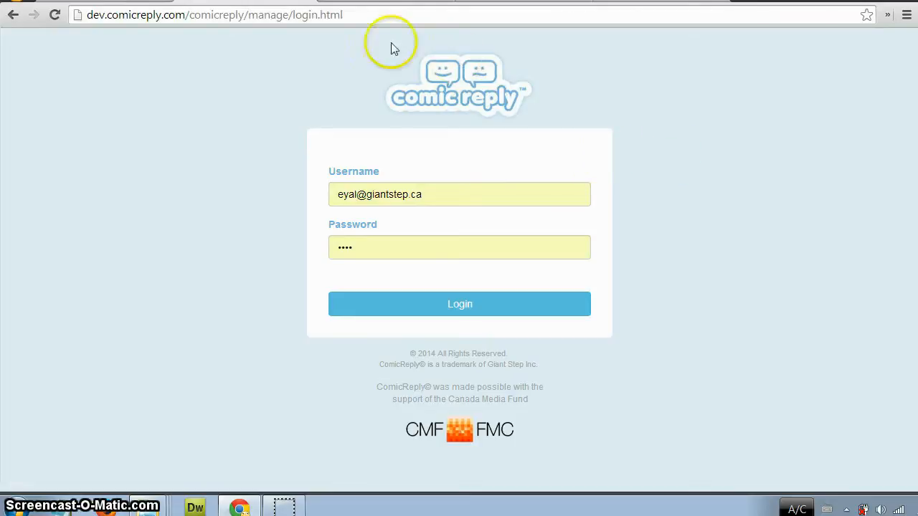
{"action": "left_click", "coordinate": [527, 311]}
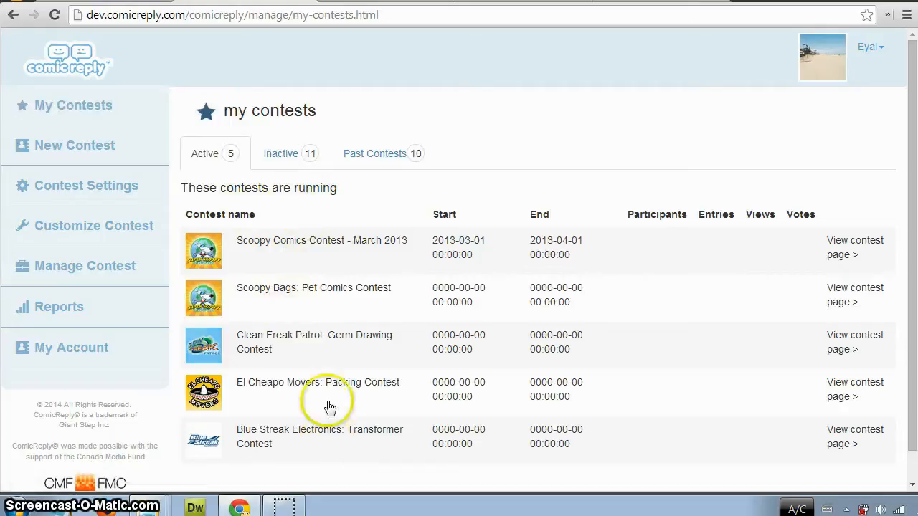
Review the inactive and past contests under My Contests, and return to the active contests list.
{"action": "left_click", "coordinate": [273, 155]}
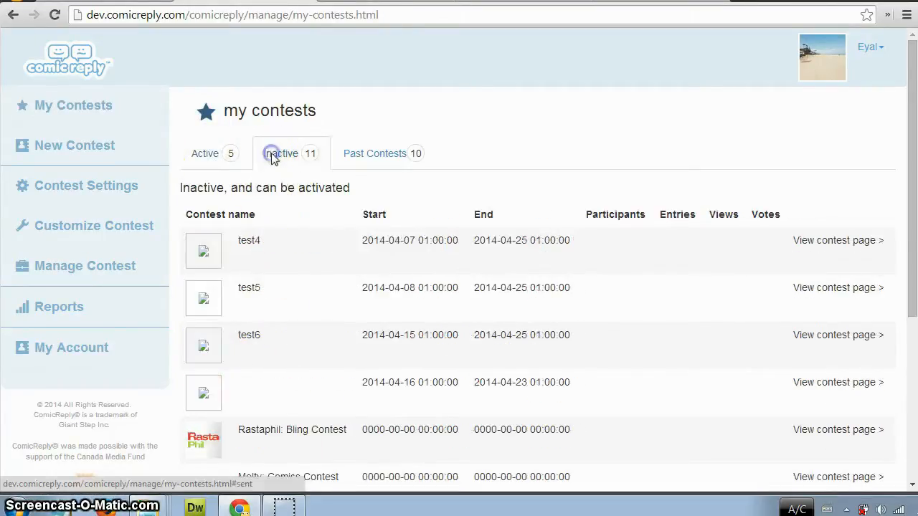
{"action": "scroll", "coordinate": [299, 380], "scroll_direction": "down", "scroll_amount": 1}
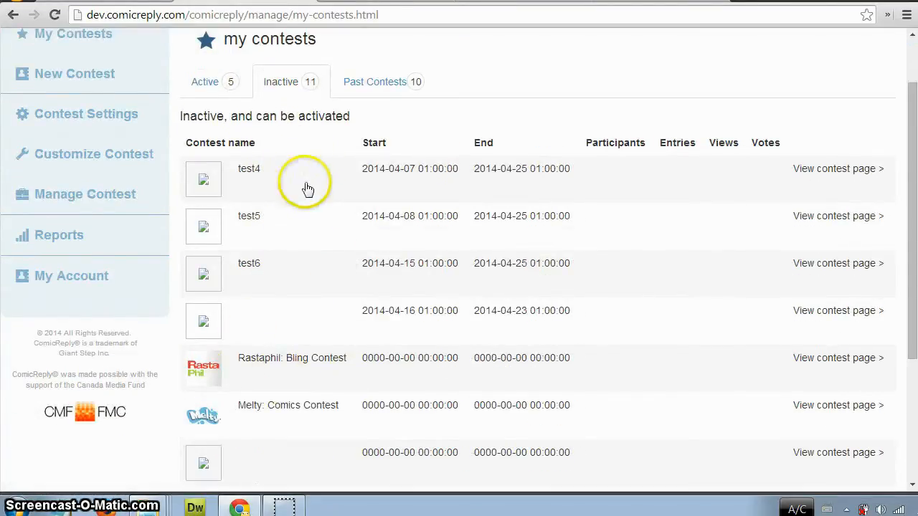
{"action": "scroll", "coordinate": [315, 179], "scroll_direction": "up", "scroll_amount": 1}
{"action": "left_click", "coordinate": [378, 159]}
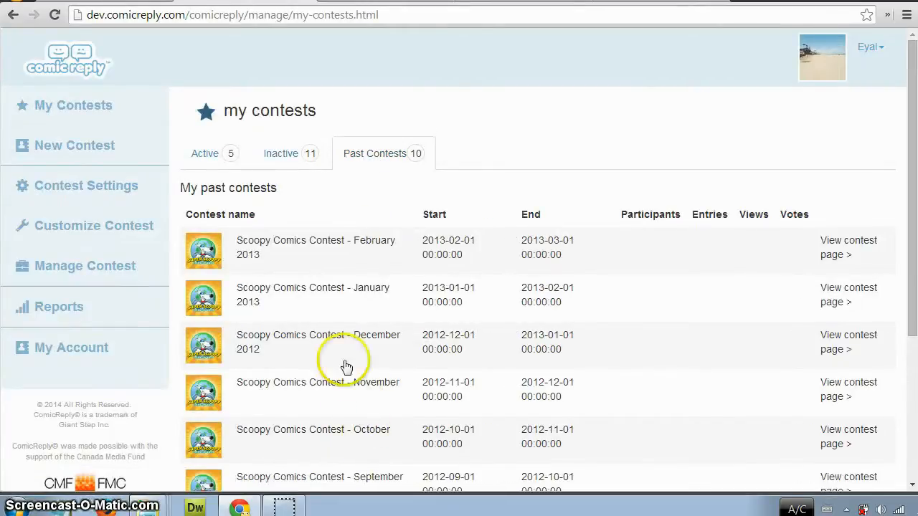
{"action": "left_click", "coordinate": [208, 155]}
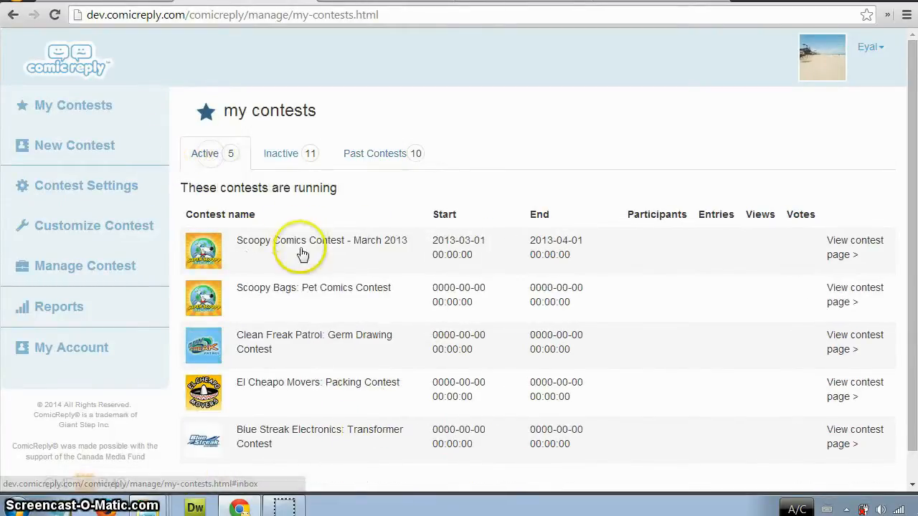
Preview the Scoopy Bags: Pet Comics Contest, check its navigation and Make/Share menus, and close the preview.
{"action": "left_click", "coordinate": [293, 294]}
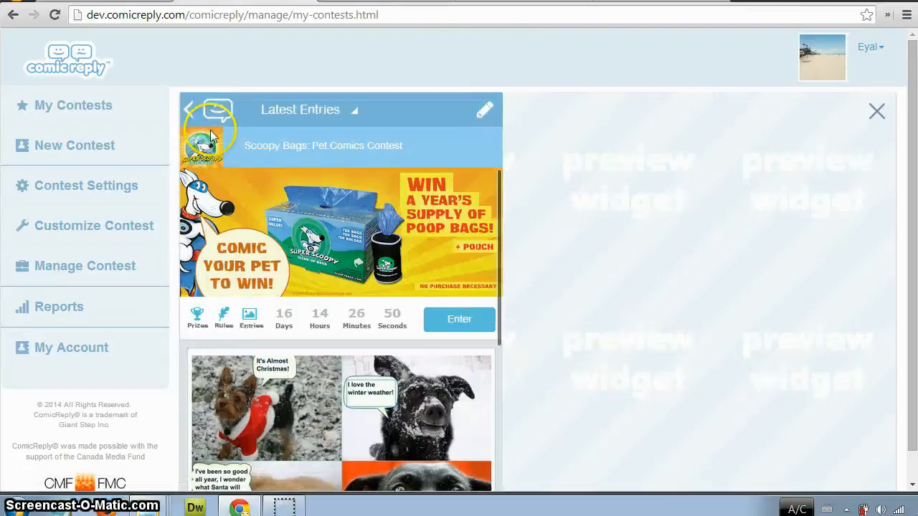
{"action": "left_click", "coordinate": [211, 133]}
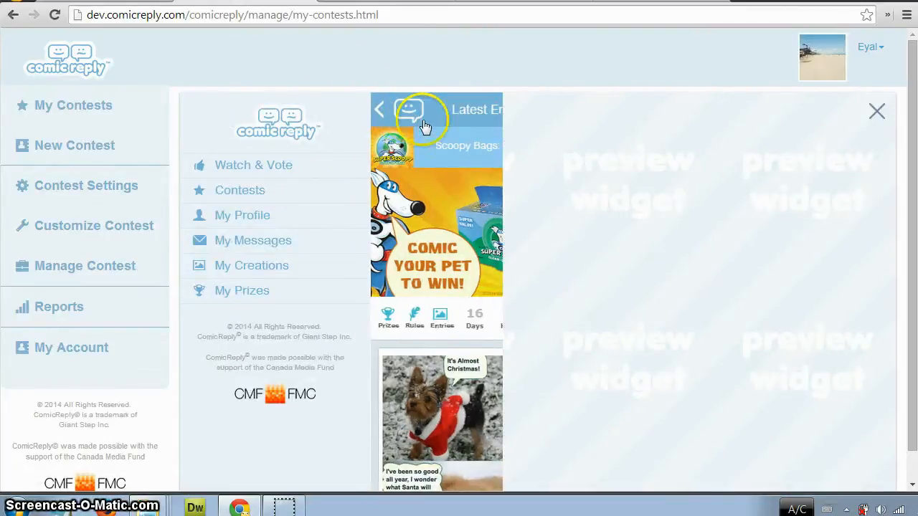
{"action": "left_click", "coordinate": [406, 113]}
{"action": "left_click", "coordinate": [487, 111]}
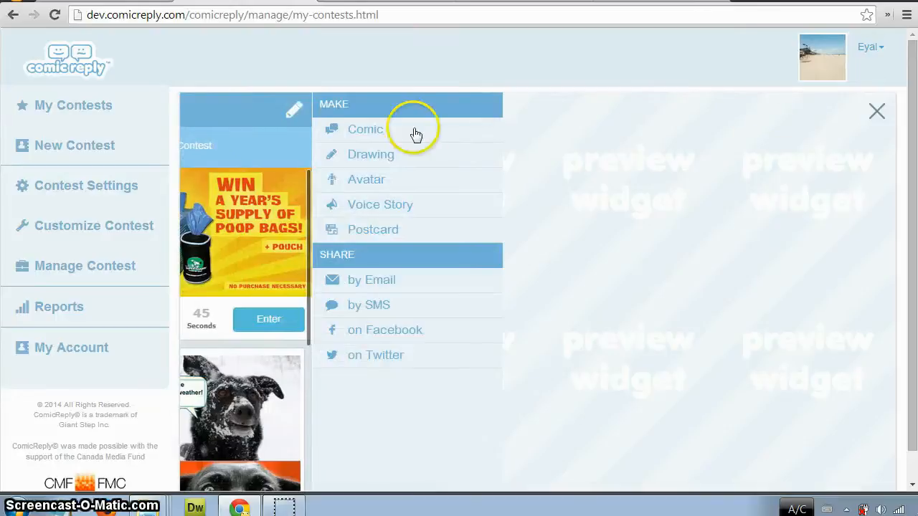
{"action": "left_click", "coordinate": [297, 109]}
{"action": "left_click", "coordinate": [878, 111]}
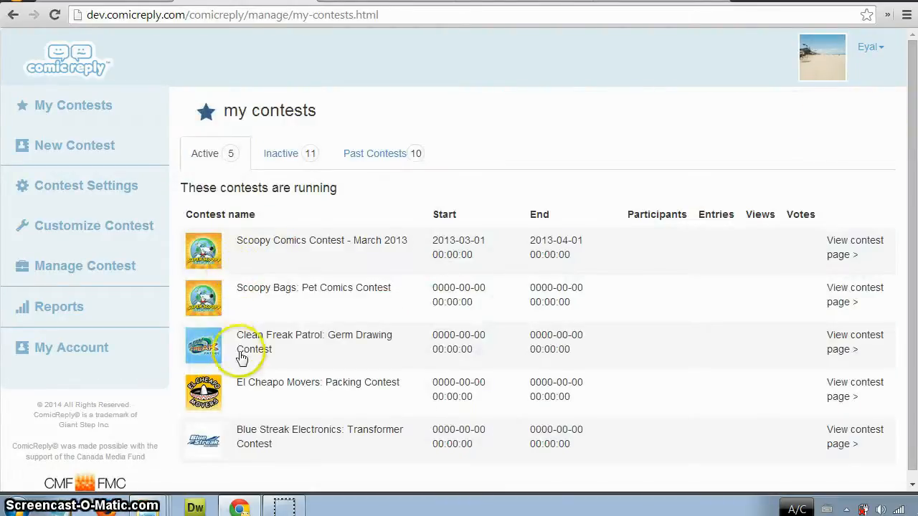
Preview the Clean Freak Patrol: Germ Drawing Contest and close the preview.
{"action": "left_click", "coordinate": [205, 345]}
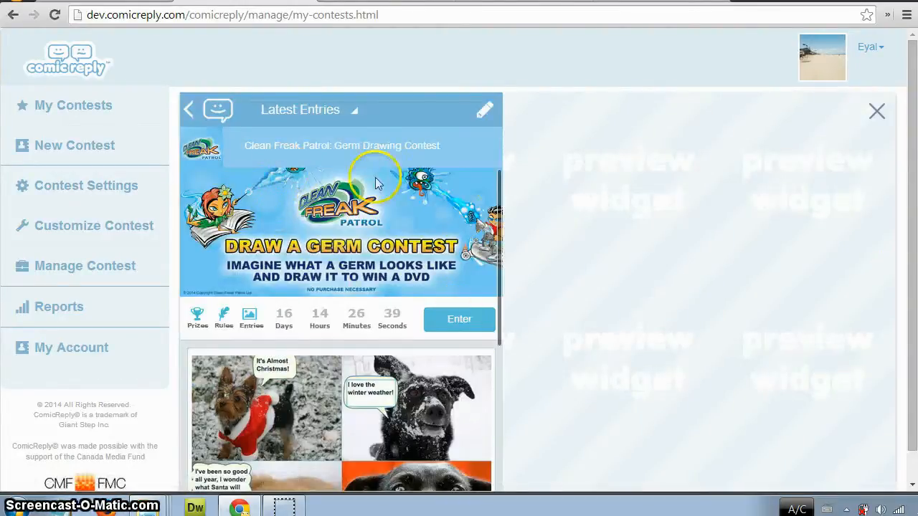
{"action": "left_click", "coordinate": [876, 110]}
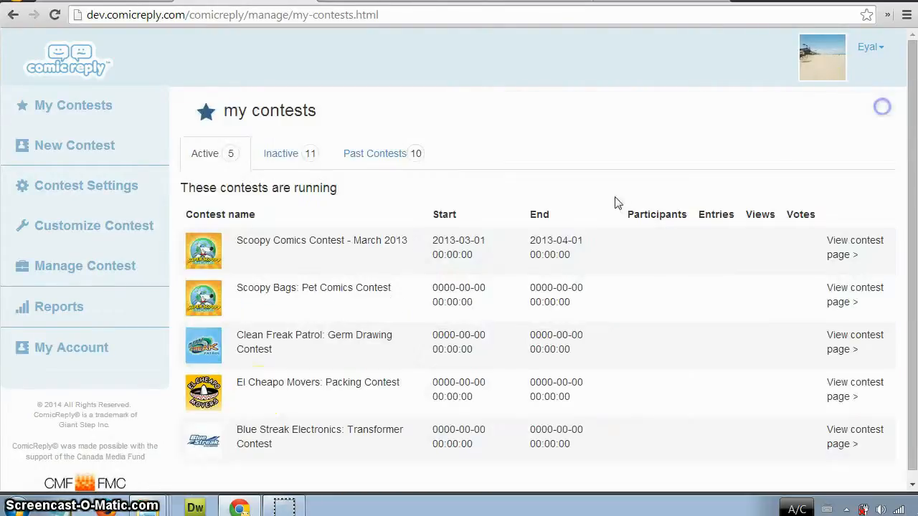
Preview the active El Cheapo Movers: Packing Contest and the inactive Melty: Comics Contest, and return to the active contests list.
{"action": "left_click", "coordinate": [224, 383]}
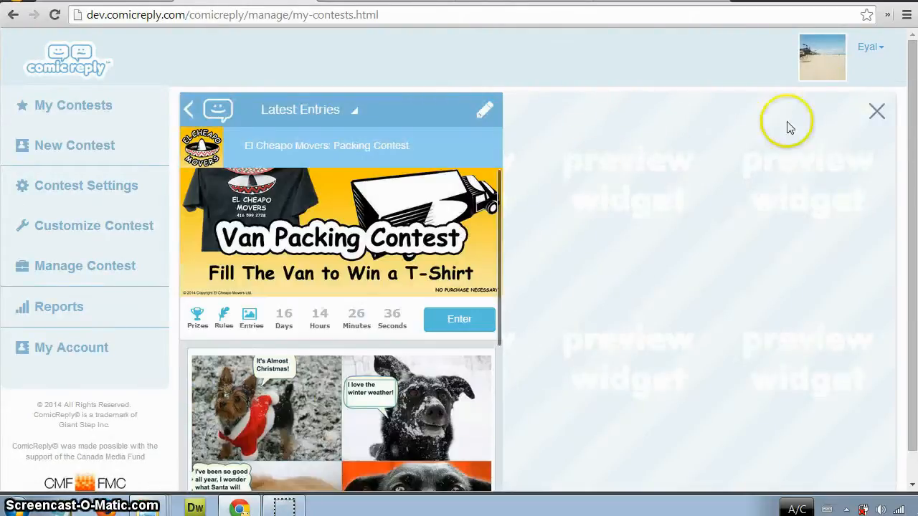
{"action": "left_click", "coordinate": [877, 112]}
{"action": "left_click", "coordinate": [273, 159]}
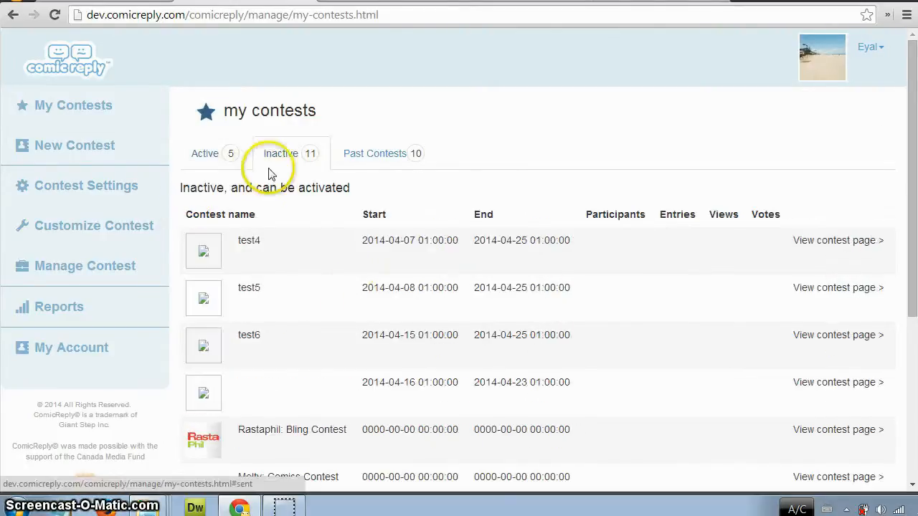
{"action": "scroll", "coordinate": [364, 330], "scroll_direction": "down", "scroll_amount": 1}
{"action": "left_click", "coordinate": [203, 414]}
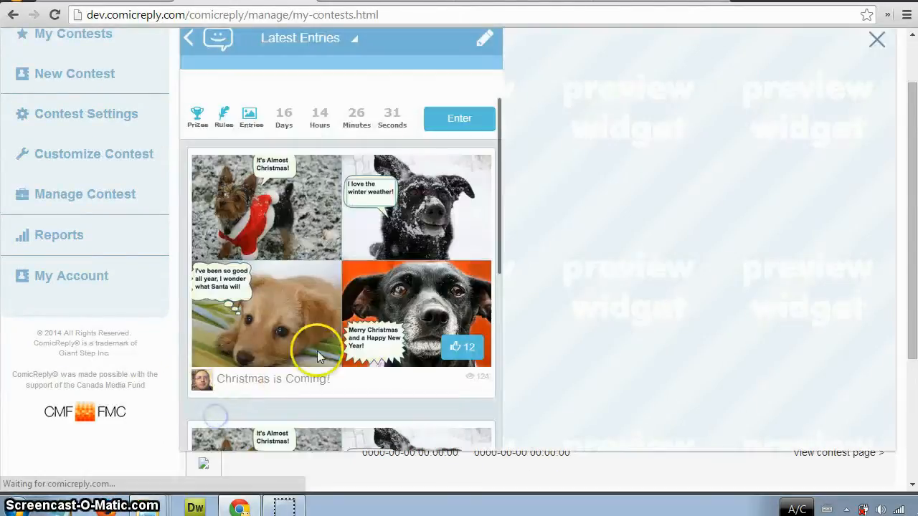
{"action": "scroll", "coordinate": [592, 174], "scroll_direction": "up", "scroll_amount": 1}
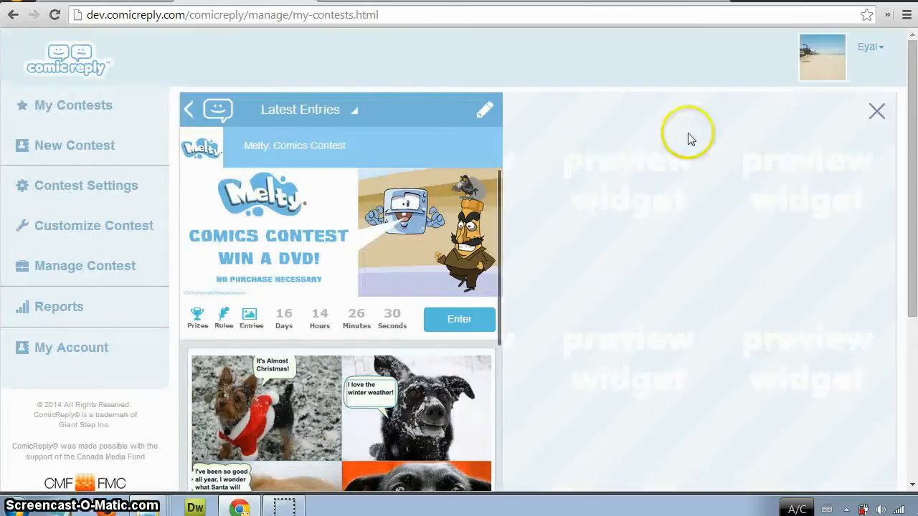
{"action": "left_click", "coordinate": [879, 113]}
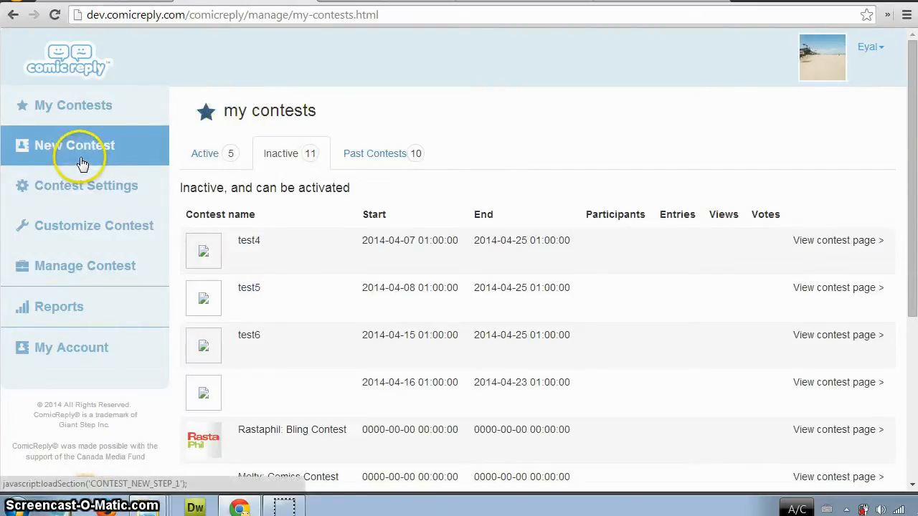
{"action": "left_click", "coordinate": [219, 153]}
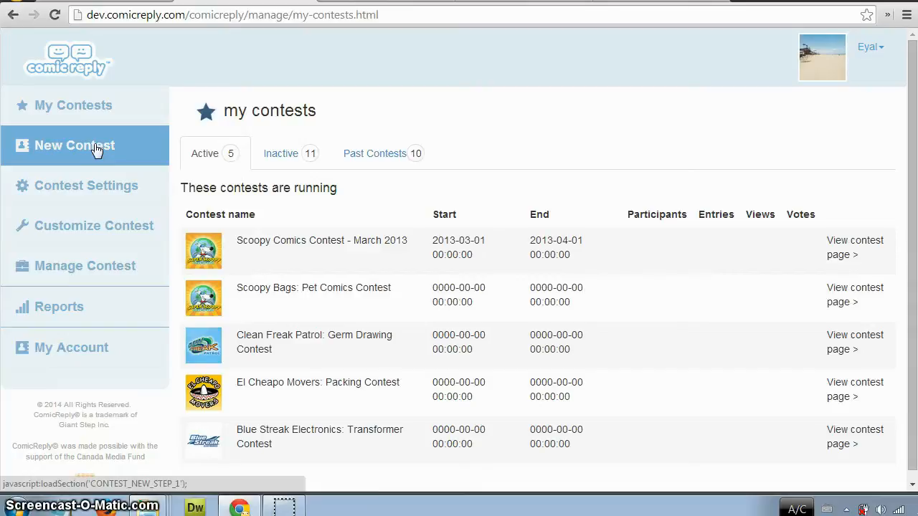
Start a new contest with the contest type Comics and continue to the usage settings.
{"action": "left_click", "coordinate": [96, 148]}
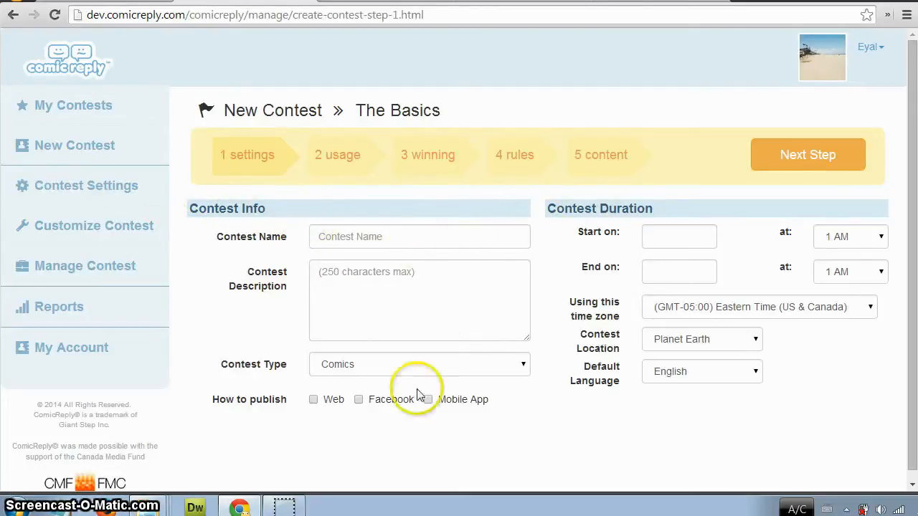
{"action": "left_click", "coordinate": [429, 237]}
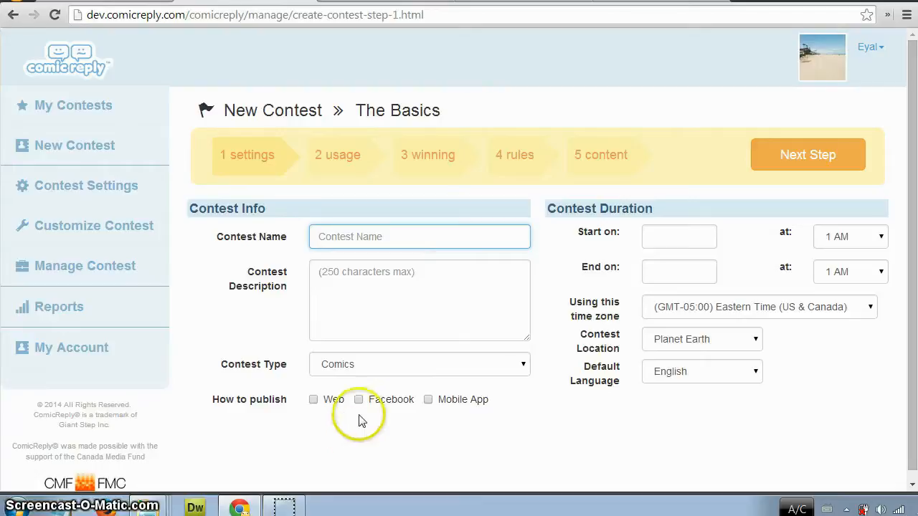
{"action": "left_click", "coordinate": [521, 364]}
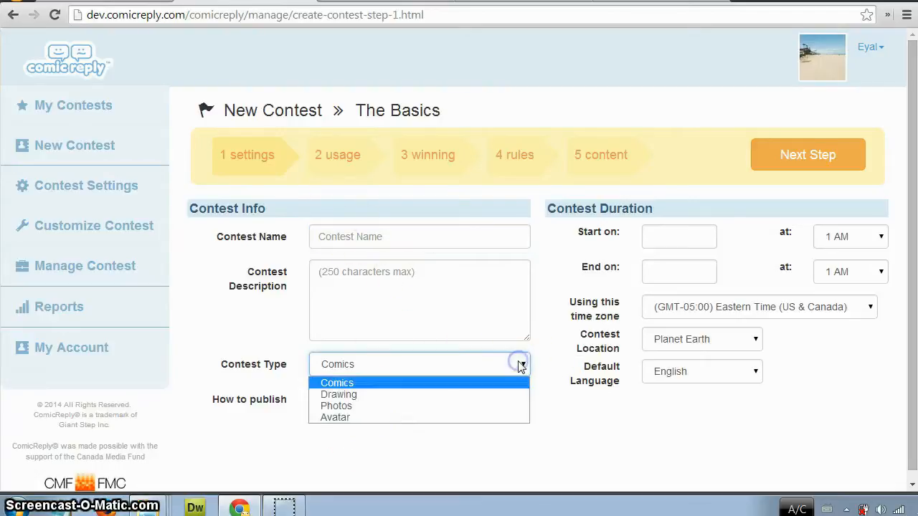
{"action": "left_click", "coordinate": [401, 385]}
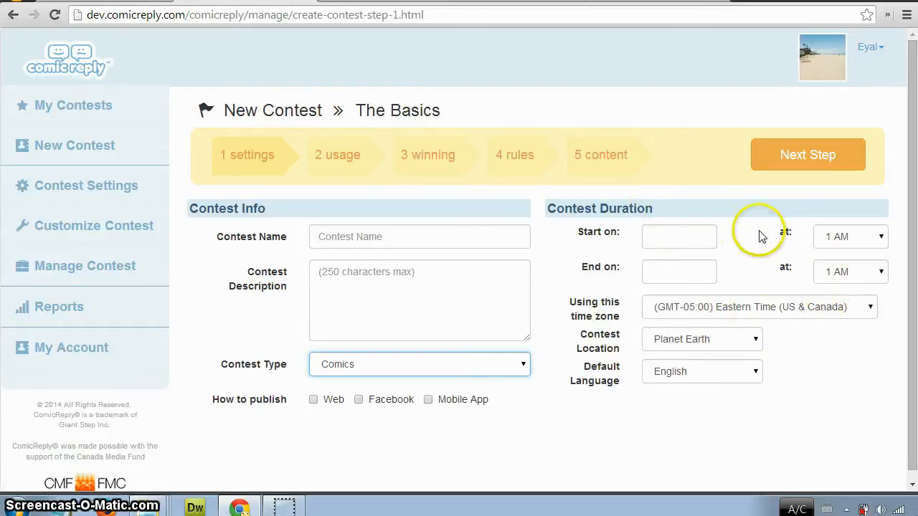
{"action": "left_click", "coordinate": [683, 233]}
{"action": "left_click", "coordinate": [789, 155]}
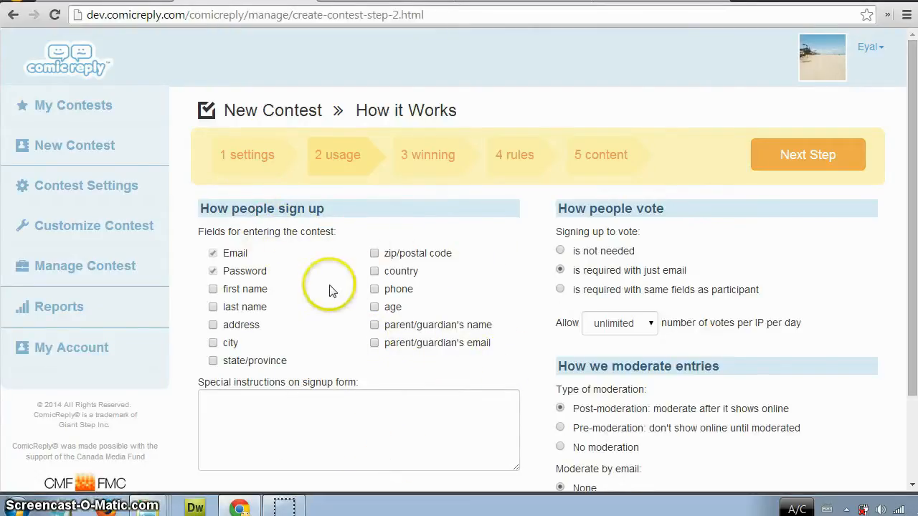
Examine the sign-up fields and the choices for how many entries participants can submit per period.
{"action": "scroll", "coordinate": [559, 326], "scroll_direction": "down", "scroll_amount": 3}
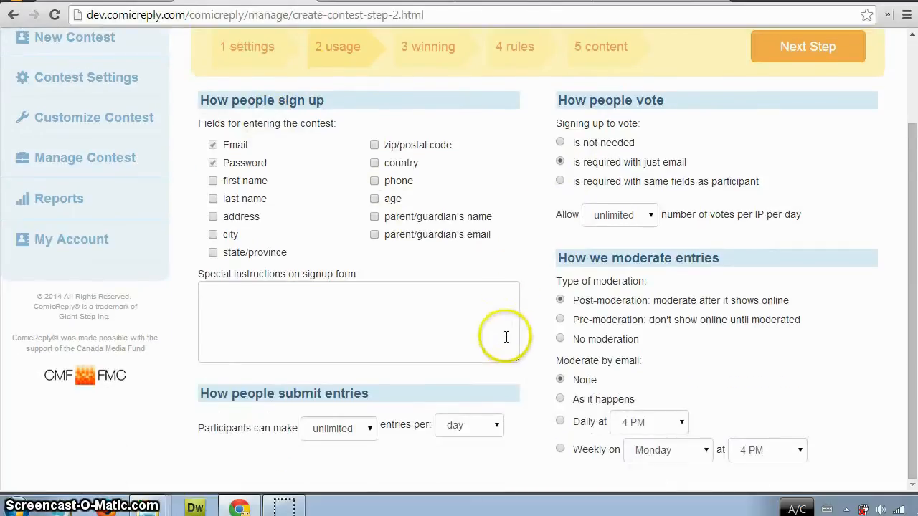
{"action": "left_click", "coordinate": [366, 436]}
{"action": "left_click", "coordinate": [367, 432]}
{"action": "left_click", "coordinate": [495, 424]}
{"action": "left_click", "coordinate": [498, 428]}
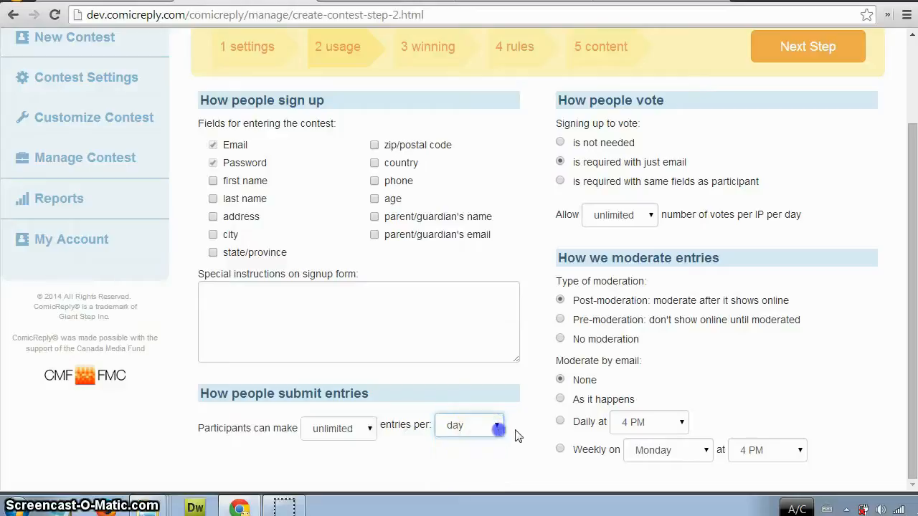
{"action": "scroll", "coordinate": [534, 430], "scroll_direction": "up", "scroll_amount": 3}
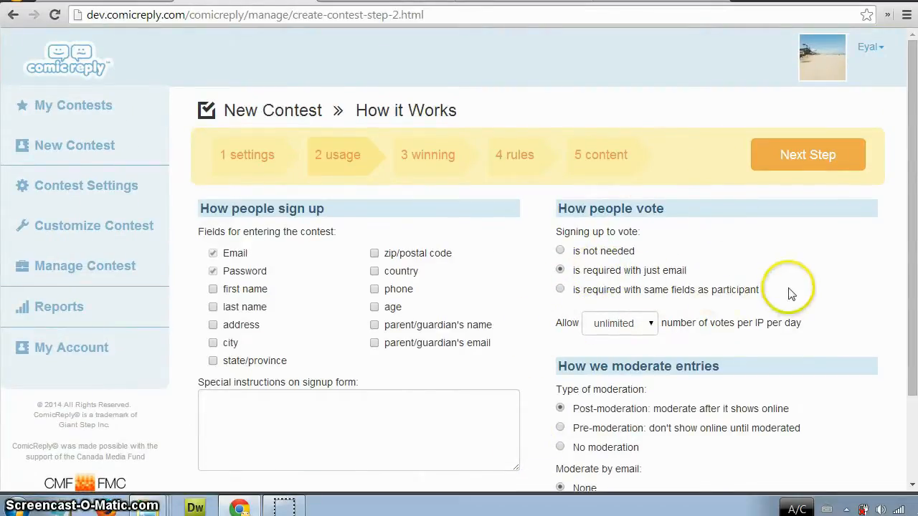
Check the vote limit choices per IP and the moderation options, and continue to the winning details.
{"action": "scroll", "coordinate": [791, 294], "scroll_direction": "down", "scroll_amount": 1}
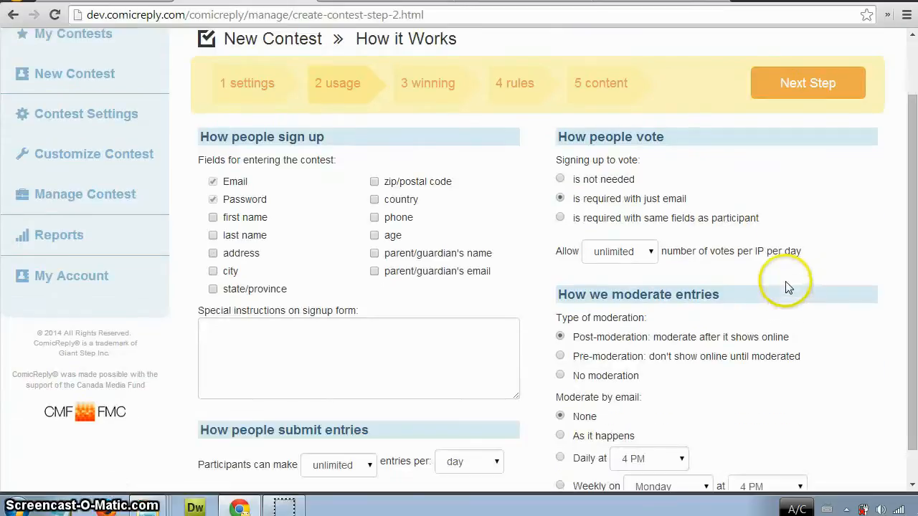
{"action": "left_click", "coordinate": [650, 255]}
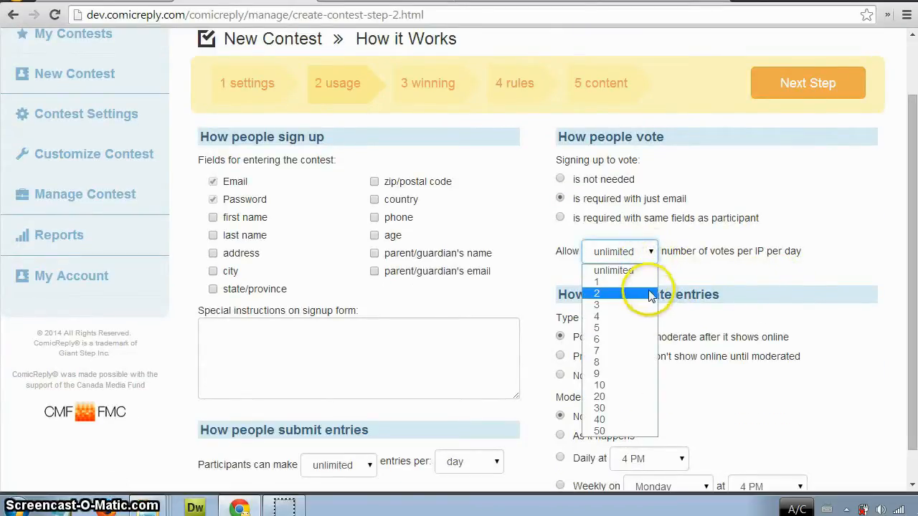
{"action": "left_click", "coordinate": [843, 224]}
{"action": "scroll", "coordinate": [843, 223], "scroll_direction": "down", "scroll_amount": 1}
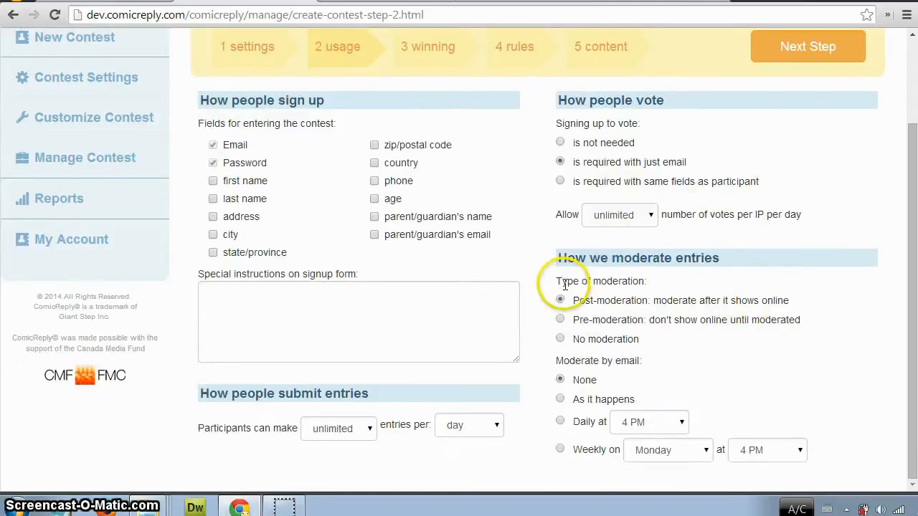
{"action": "scroll", "coordinate": [732, 304], "scroll_direction": "up", "scroll_amount": 3}
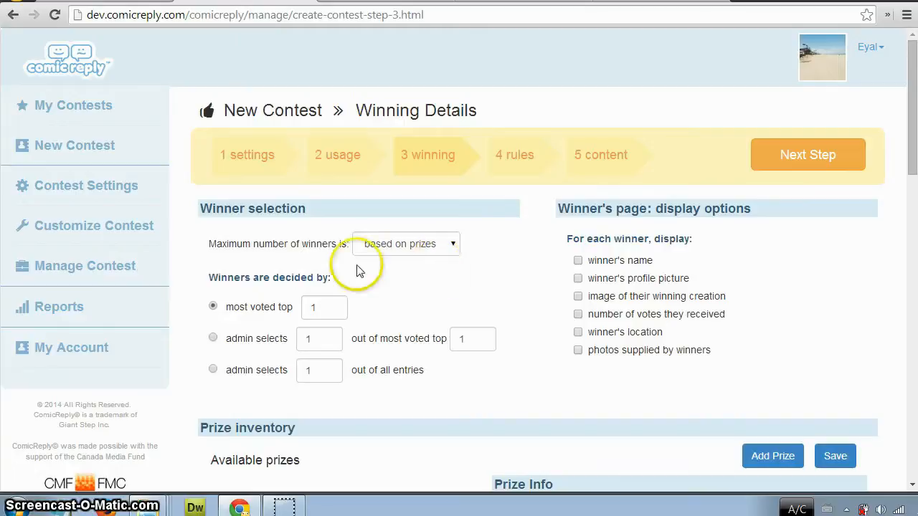
Set the winner's page to display the winner's name and profile picture, and continue to the contest rules.
{"action": "left_click", "coordinate": [452, 248]}
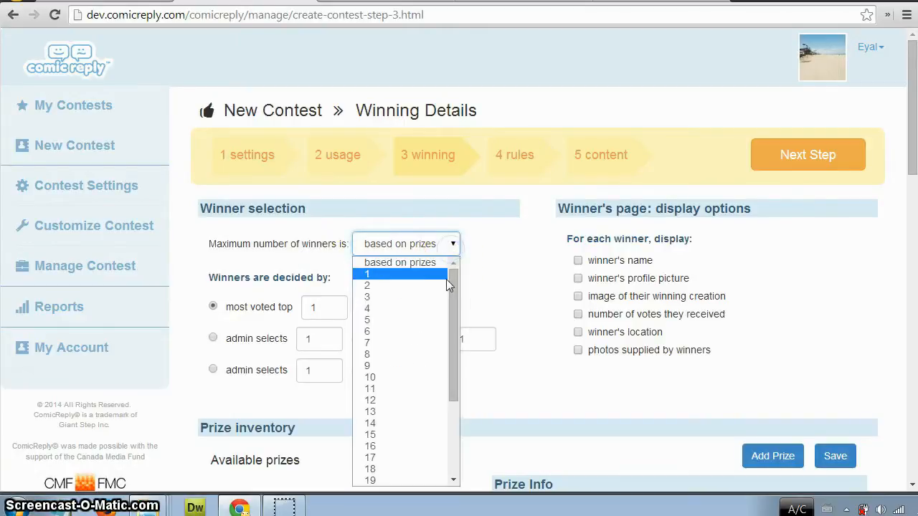
{"action": "left_click", "coordinate": [482, 263]}
{"action": "scroll", "coordinate": [431, 265], "scroll_direction": "down", "scroll_amount": 1}
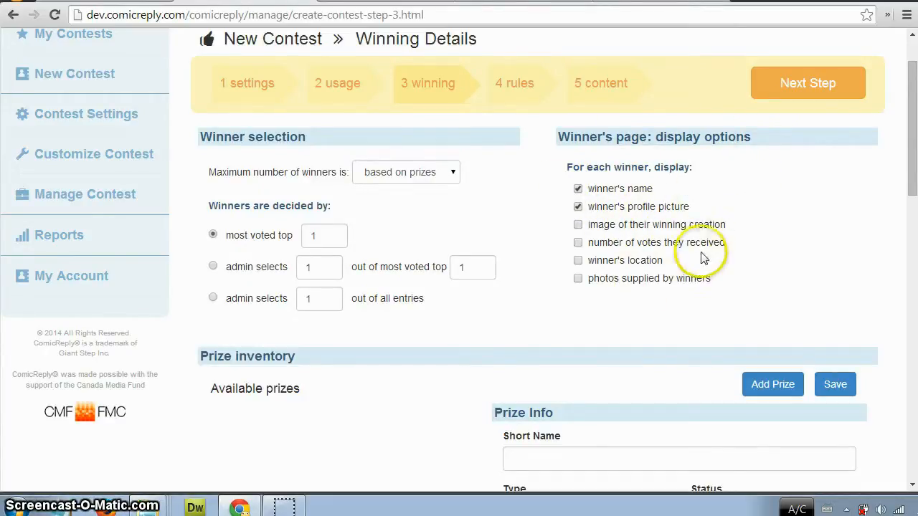
{"action": "scroll", "coordinate": [707, 256], "scroll_direction": "down", "scroll_amount": 2}
{"action": "scroll", "coordinate": [406, 324], "scroll_direction": "down", "scroll_amount": 9}
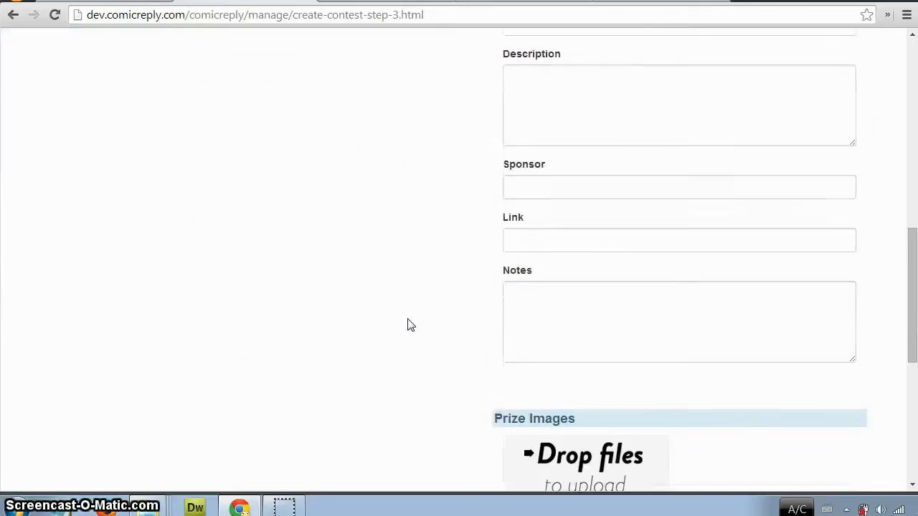
{"action": "scroll", "coordinate": [407, 324], "scroll_direction": "up", "scroll_amount": 11}
{"action": "left_click", "coordinate": [832, 85]}
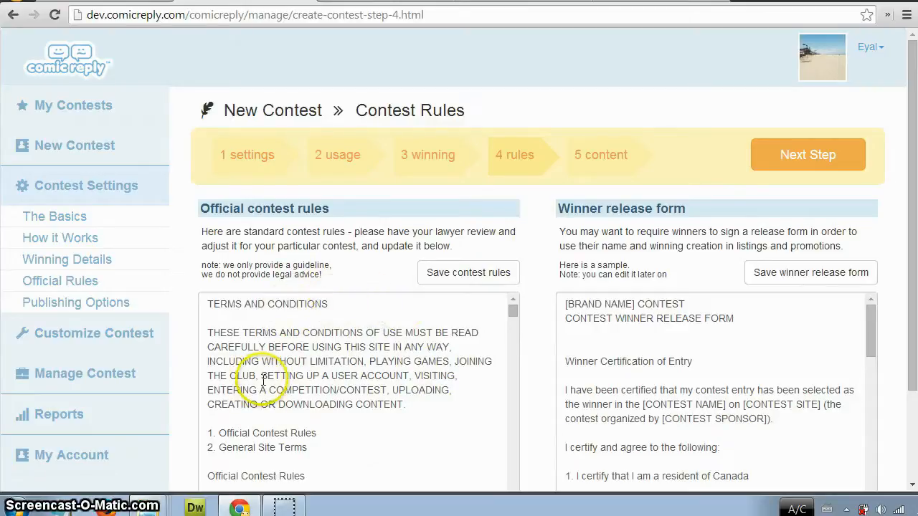
Review the official contest rules and the winner release form, and continue to the publishing step.
{"action": "scroll", "coordinate": [407, 324], "scroll_direction": "down", "scroll_amount": 2}
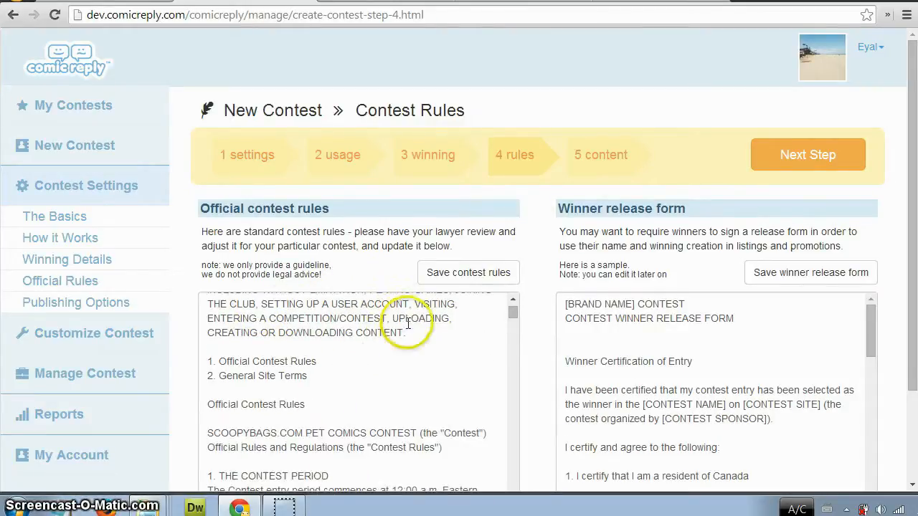
{"action": "scroll", "coordinate": [388, 327], "scroll_direction": "up", "scroll_amount": 2}
{"action": "scroll", "coordinate": [567, 271], "scroll_direction": "down", "scroll_amount": 1}
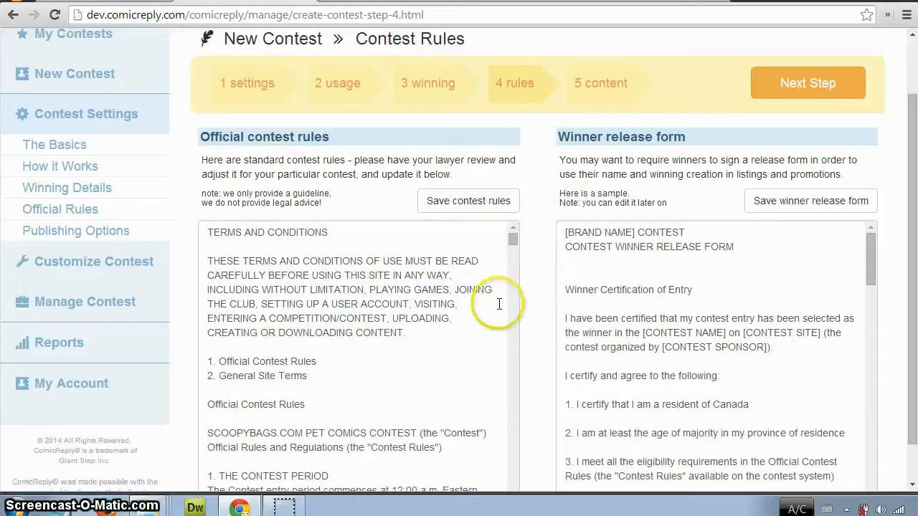
{"action": "scroll", "coordinate": [502, 362], "scroll_direction": "up", "scroll_amount": 1}
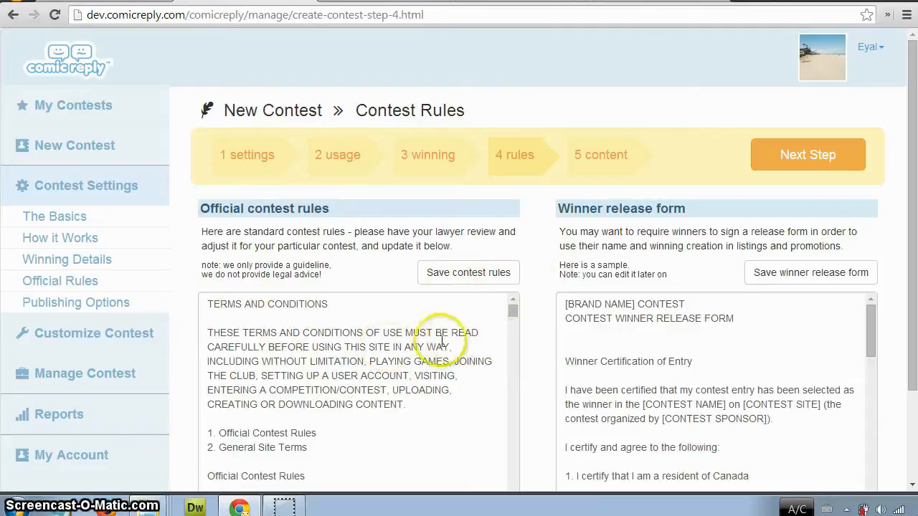
{"action": "left_click", "coordinate": [816, 151]}
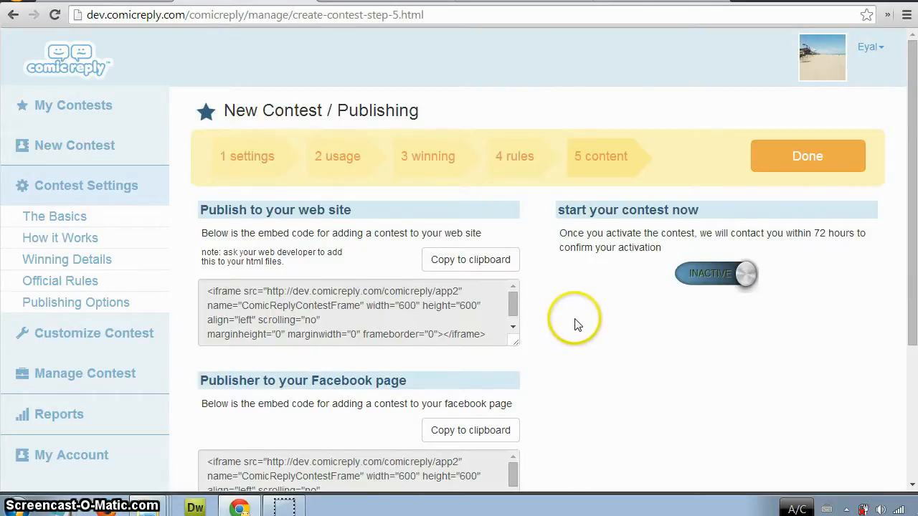
Examine the publishing options for the web site, Facebook page, custom mobile app and ComicReply.com.
{"action": "scroll", "coordinate": [574, 324], "scroll_direction": "down", "scroll_amount": 1}
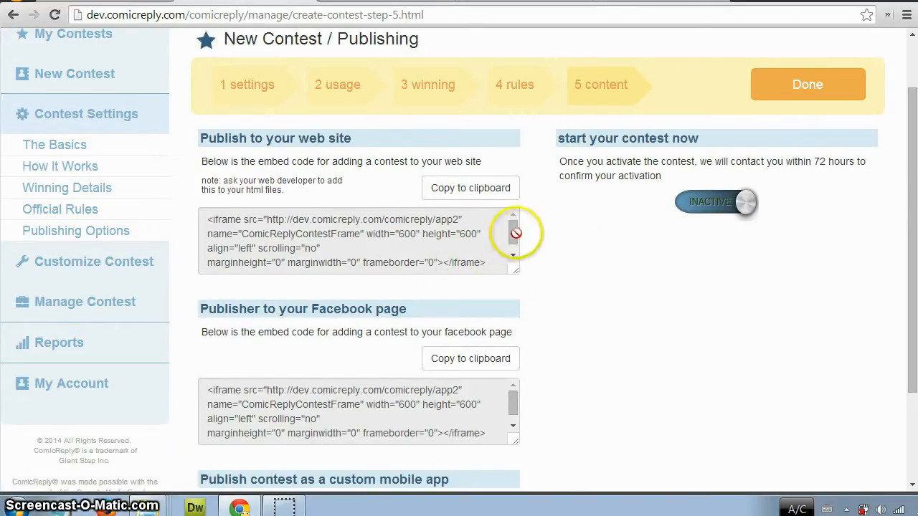
{"action": "scroll", "coordinate": [561, 262], "scroll_direction": "down", "scroll_amount": 2}
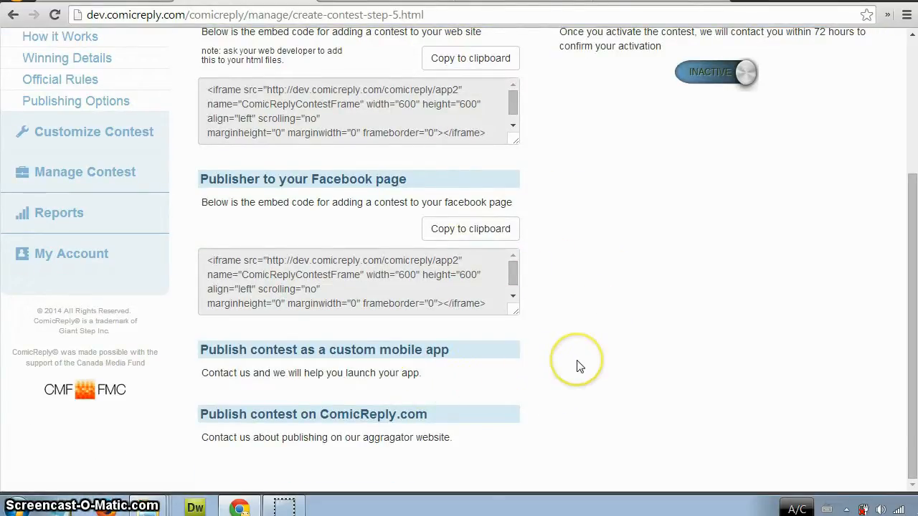
{"action": "left_click", "coordinate": [578, 381]}
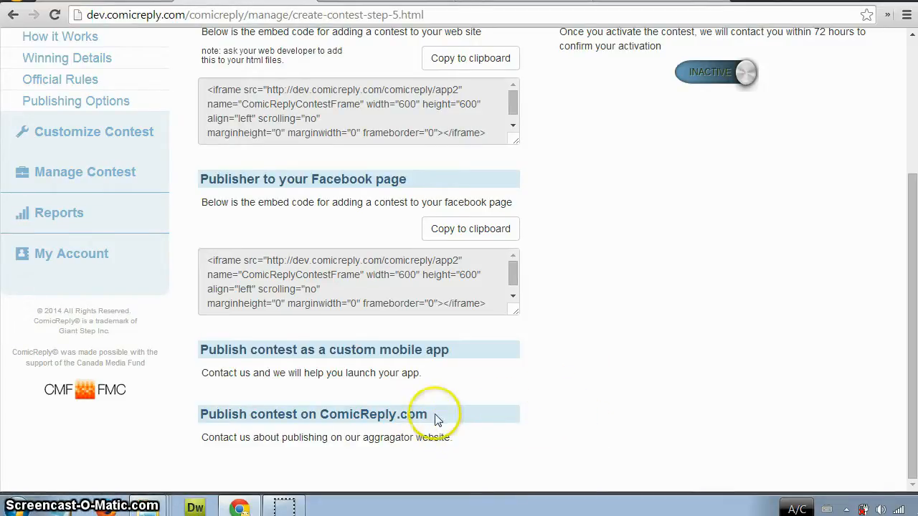
{"action": "scroll", "coordinate": [574, 391], "scroll_direction": "up", "scroll_amount": 2}
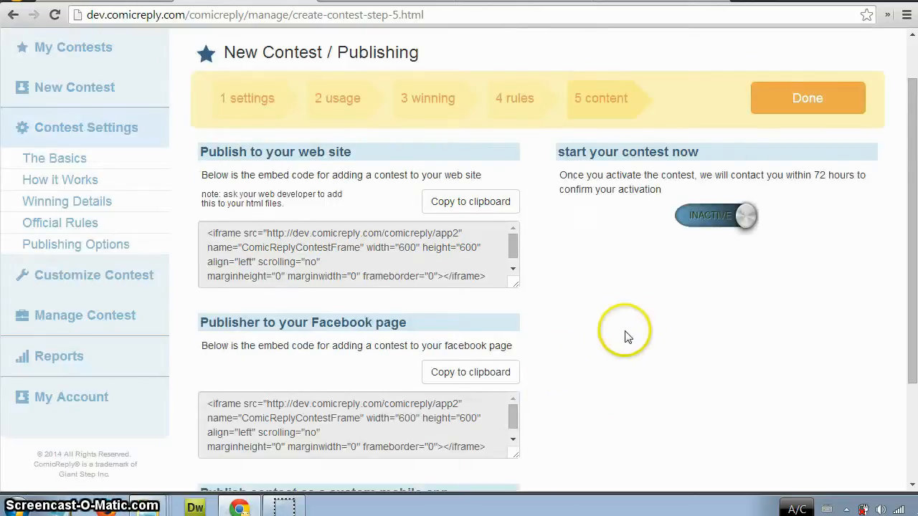
{"action": "scroll", "coordinate": [610, 373], "scroll_direction": "up", "scroll_amount": 1}
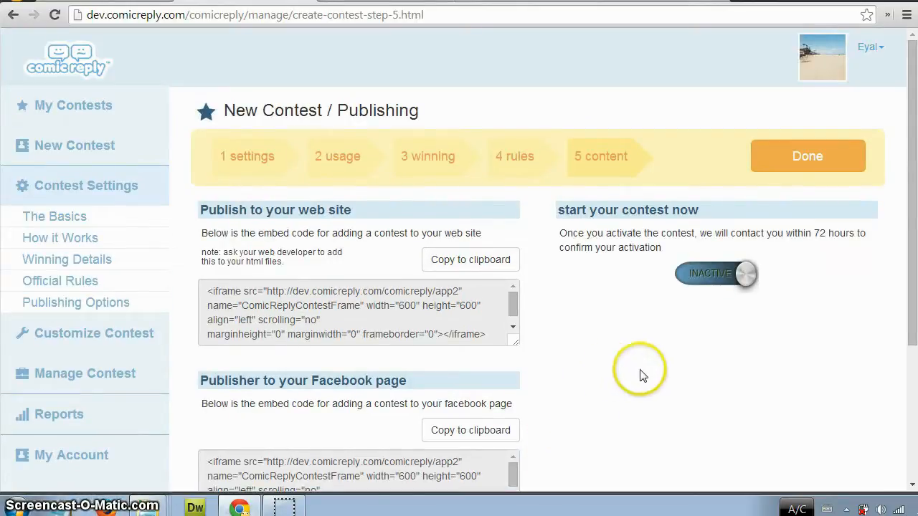
Request activation of the new contest and finish the contest setup.
{"action": "left_click", "coordinate": [724, 273]}
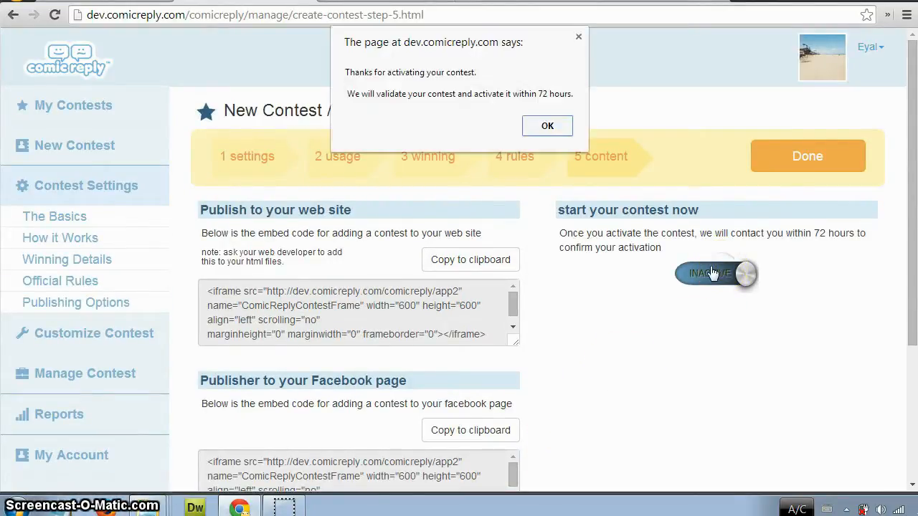
{"action": "left_click", "coordinate": [549, 135]}
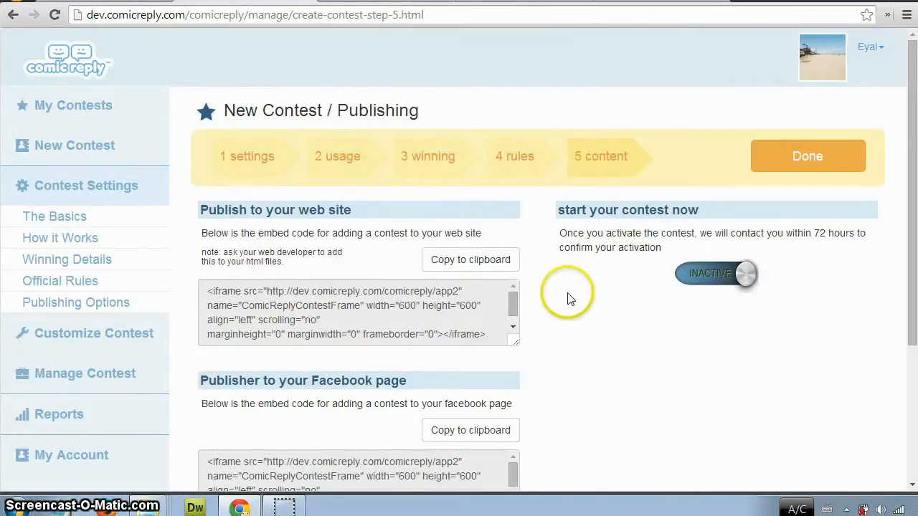
{"action": "left_click", "coordinate": [768, 172]}
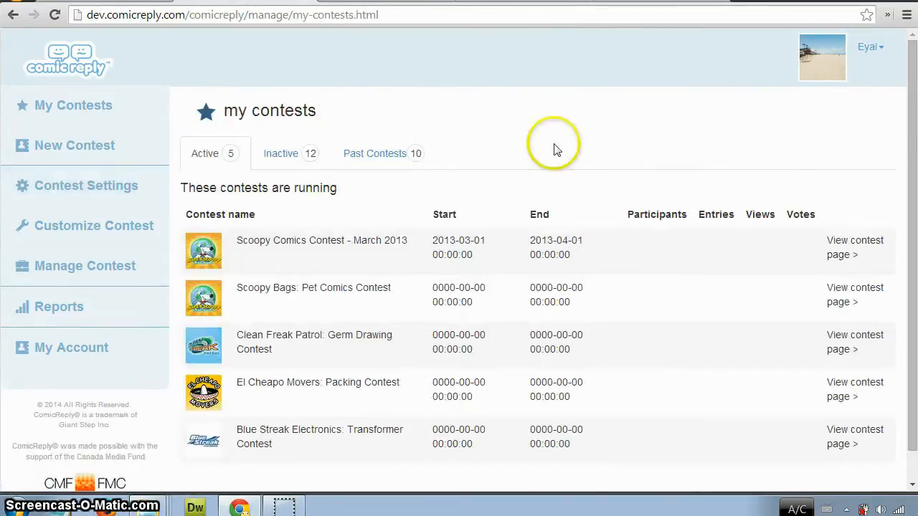
Open The Basics page of the contest settings.
{"action": "left_click", "coordinate": [144, 192]}
{"action": "left_click", "coordinate": [106, 212]}
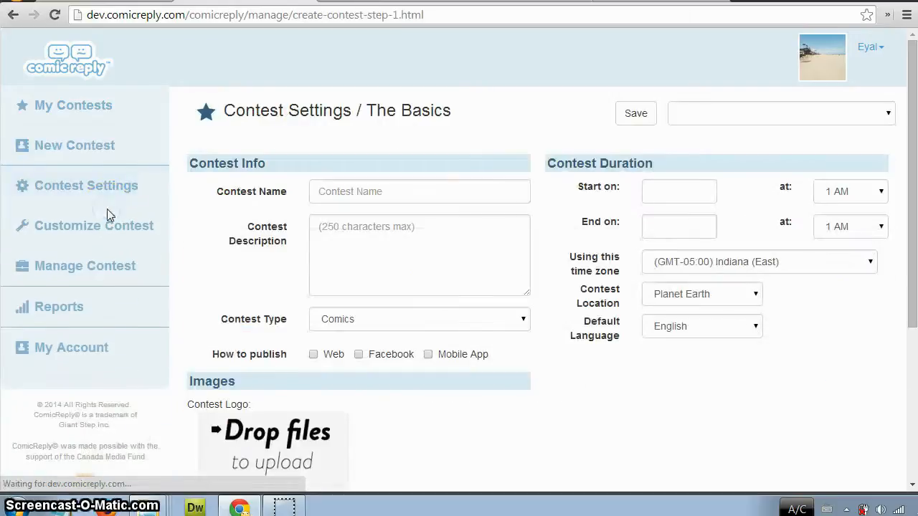
Review The Basics page of the contest settings, down to the contest logo, contest banner and sponsor logo uploads.
{"action": "scroll", "coordinate": [527, 425], "scroll_direction": "down", "scroll_amount": 1}
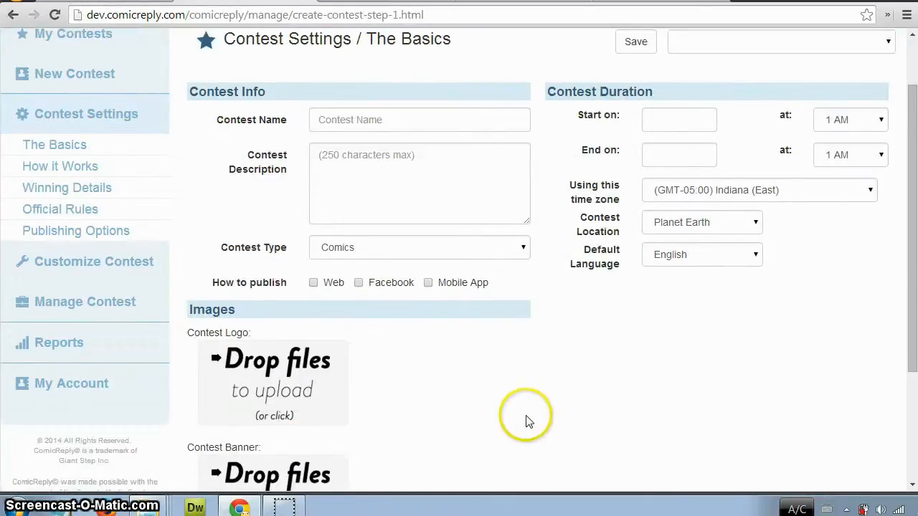
{"action": "scroll", "coordinate": [526, 420], "scroll_direction": "down", "scroll_amount": 2}
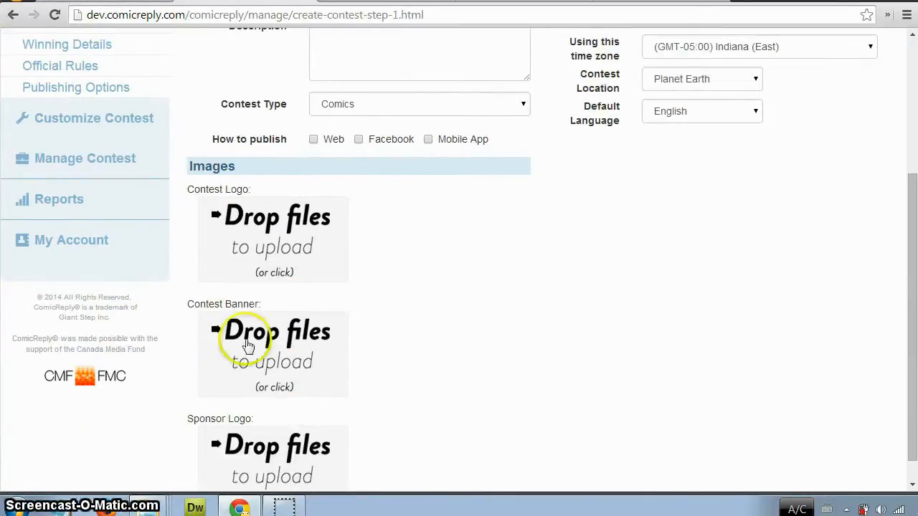
{"action": "scroll", "coordinate": [342, 334], "scroll_direction": "down", "scroll_amount": 1}
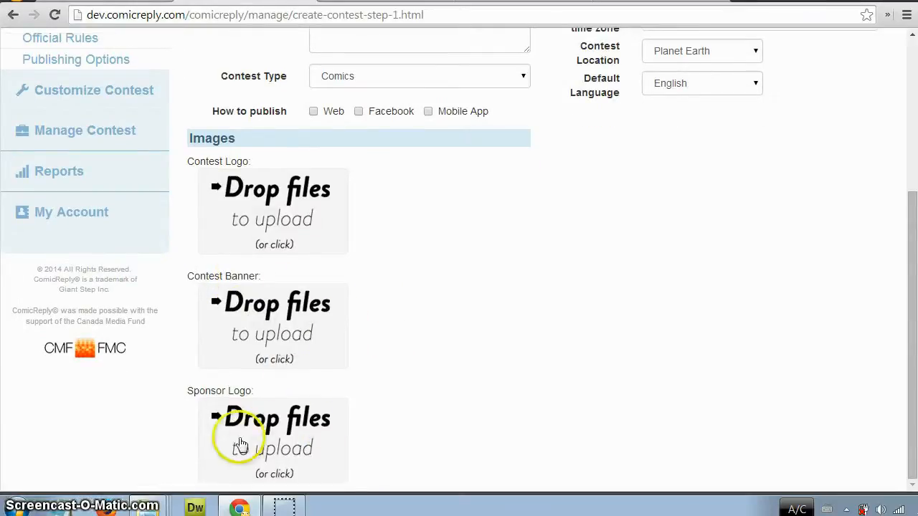
{"action": "scroll", "coordinate": [416, 301], "scroll_direction": "up", "scroll_amount": 3}
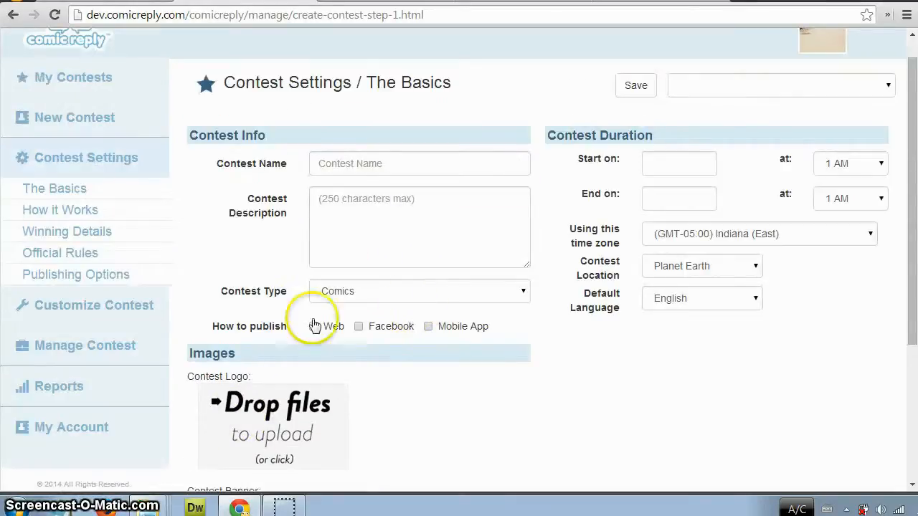
Go through the How it Works, Winning Details, Official Rules and Publishing Options pages of the contest settings.
{"action": "left_click", "coordinate": [114, 211]}
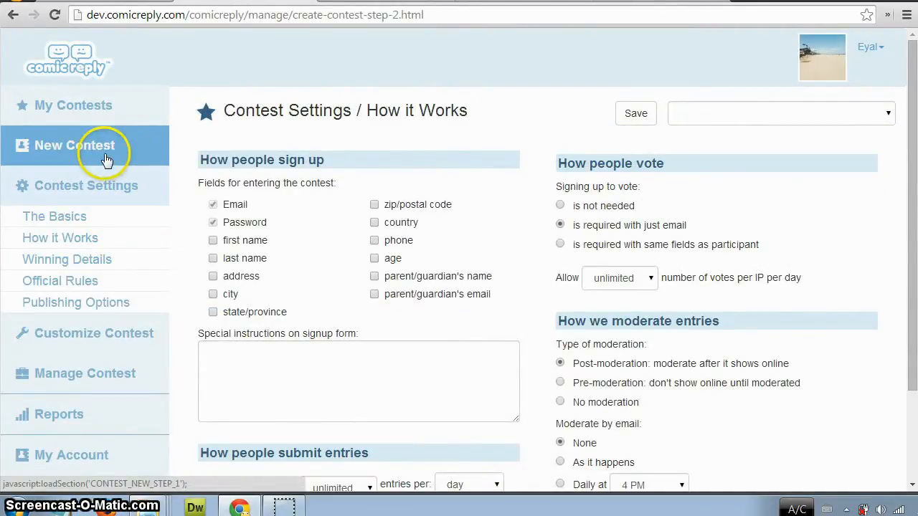
{"action": "left_click", "coordinate": [101, 263]}
{"action": "left_click", "coordinate": [113, 281]}
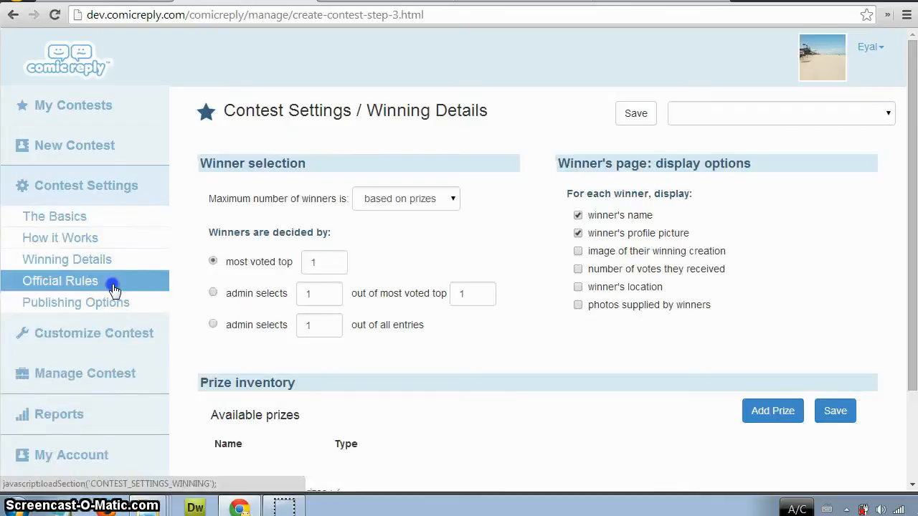
{"action": "left_click", "coordinate": [123, 303]}
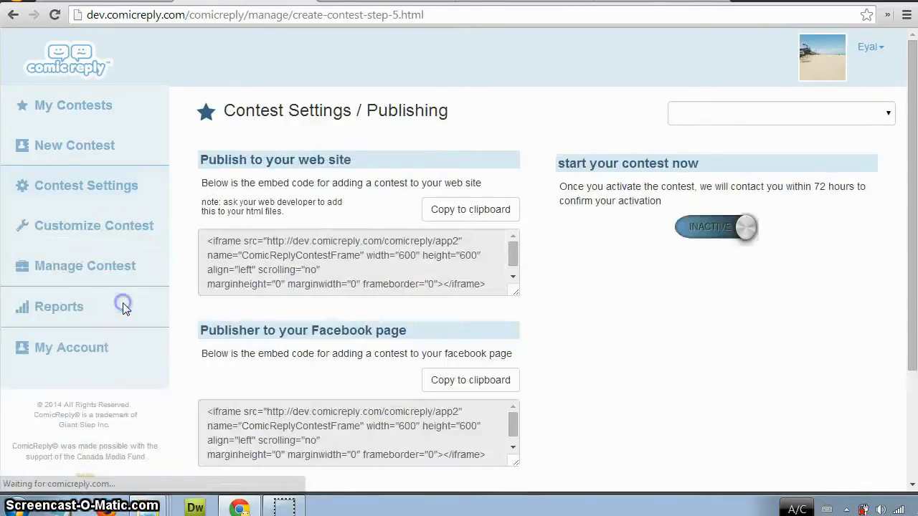
Open the Edit Text page of the contest customization section.
{"action": "left_click", "coordinate": [146, 200]}
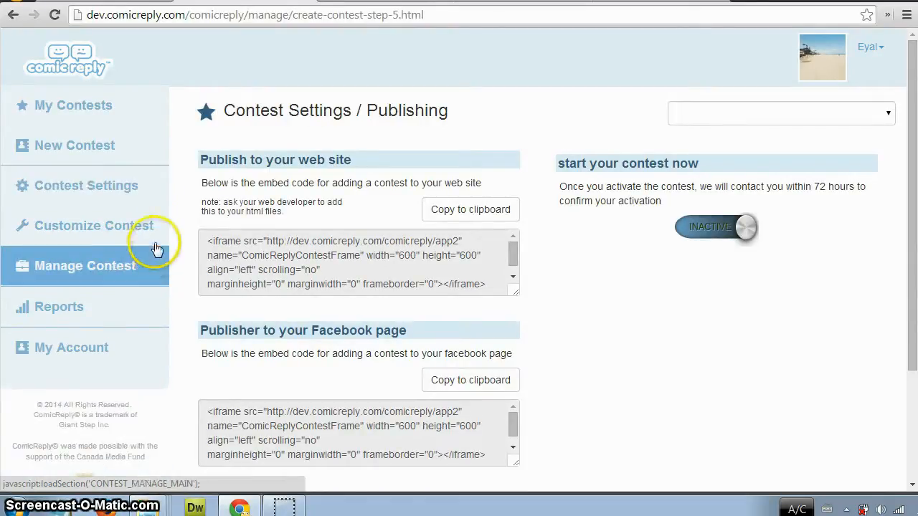
{"action": "left_click", "coordinate": [155, 242]}
{"action": "left_click", "coordinate": [153, 262]}
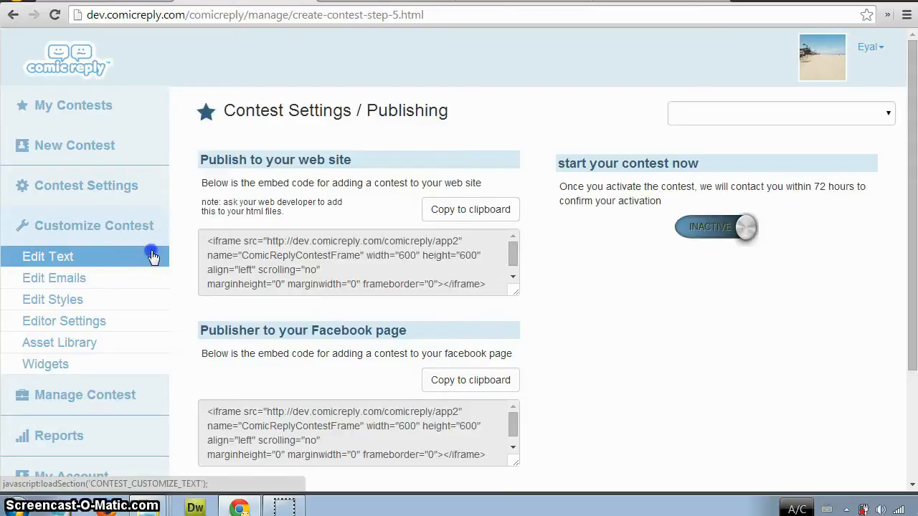
{"action": "left_click", "coordinate": [124, 276]}
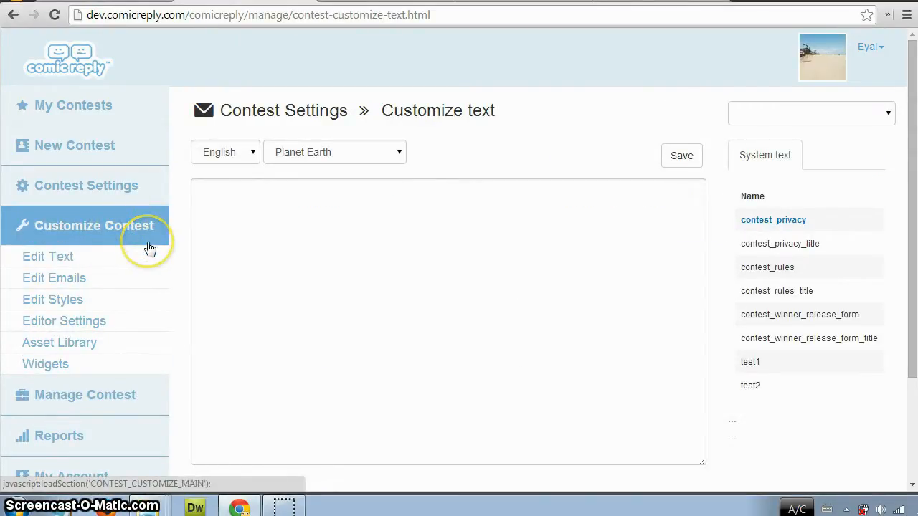
Load the system text for All Contests and view the contest_privacy_title and contest_privacy texts.
{"action": "left_click", "coordinate": [893, 115]}
{"action": "scroll", "coordinate": [861, 157], "scroll_direction": "up", "scroll_amount": 3}
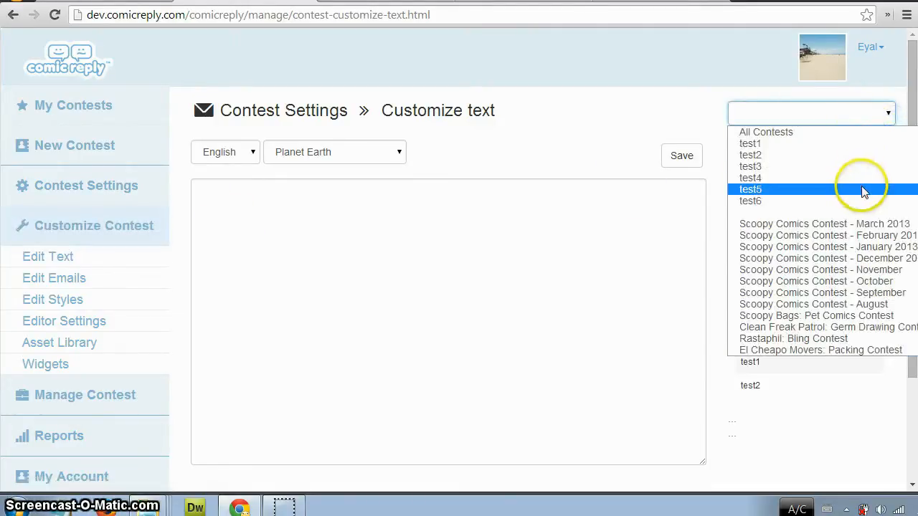
{"action": "left_click", "coordinate": [842, 127]}
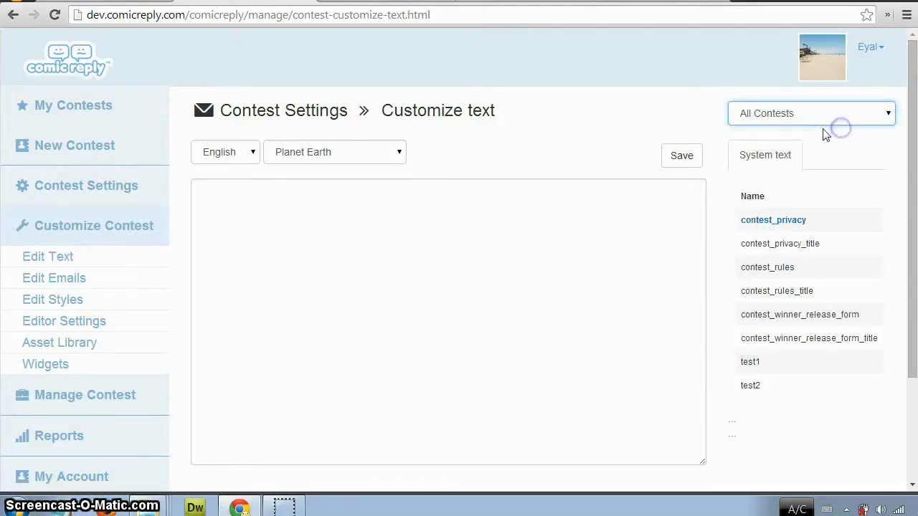
{"action": "left_click", "coordinate": [760, 245]}
{"action": "left_click", "coordinate": [763, 221]}
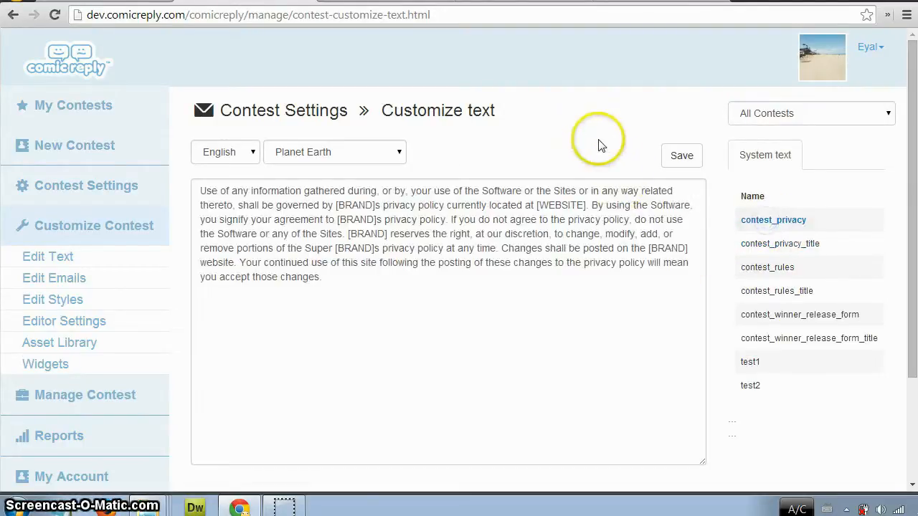
Open the Edit Emails page and view the Account Confirmation, Contest Ending Soon and Forgot Password templates.
{"action": "left_click", "coordinate": [119, 279]}
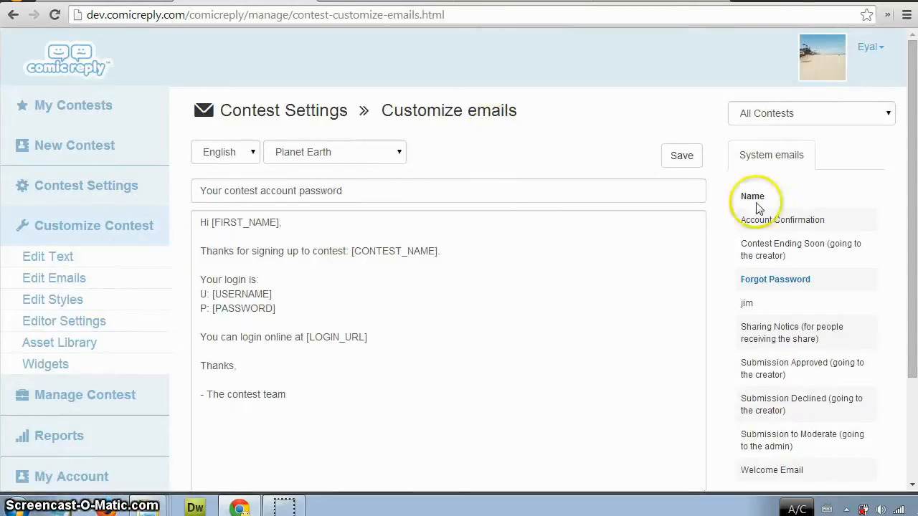
{"action": "left_click", "coordinate": [811, 224]}
{"action": "left_click", "coordinate": [785, 263]}
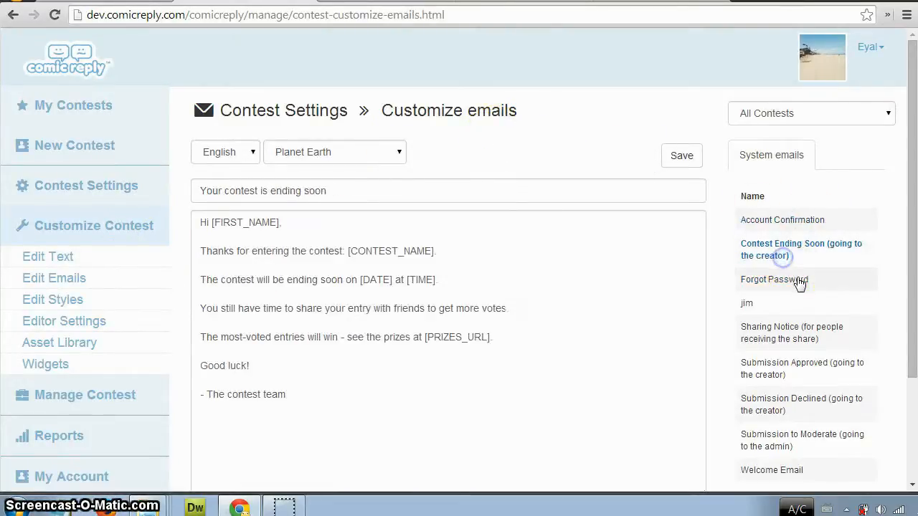
{"action": "left_click", "coordinate": [804, 279]}
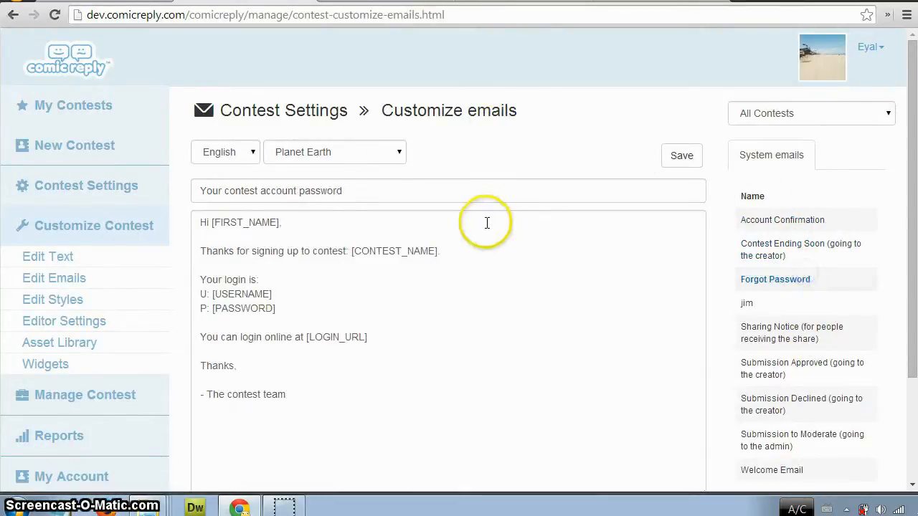
View the Account Confirmation email in French, and set the template language back to English.
{"action": "left_click", "coordinate": [255, 153]}
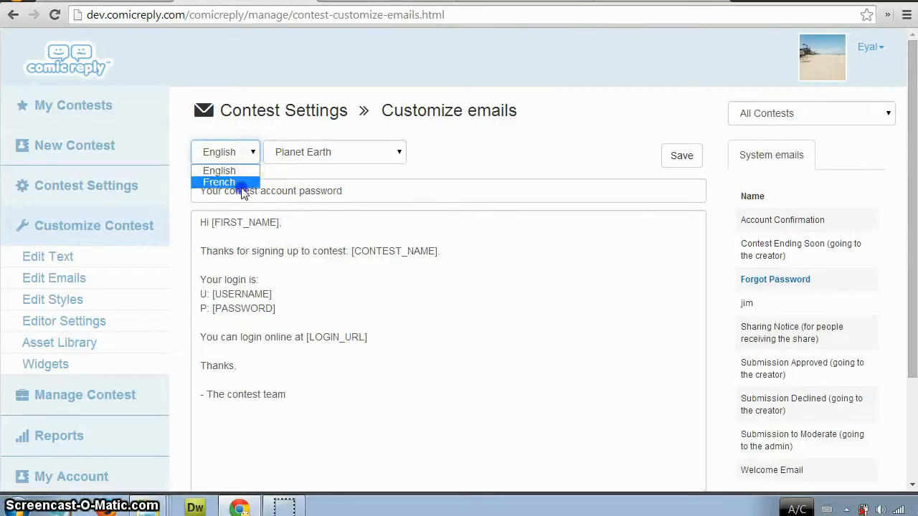
{"action": "left_click", "coordinate": [243, 183]}
{"action": "left_click", "coordinate": [811, 219]}
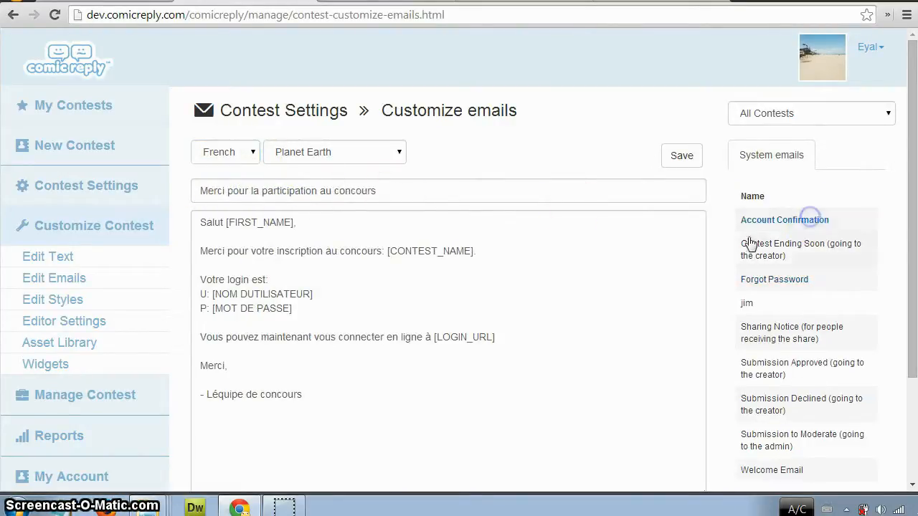
{"action": "left_click", "coordinate": [253, 152]}
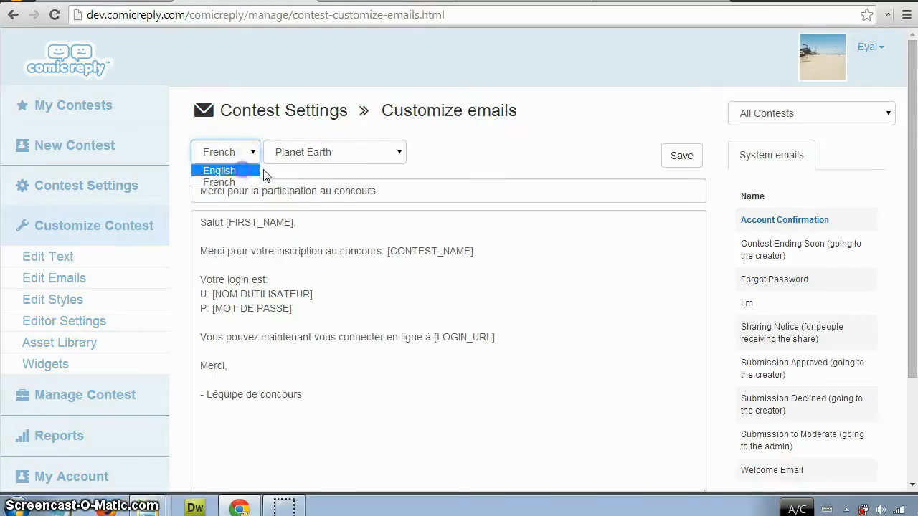
{"action": "left_click", "coordinate": [257, 171]}
Examine which regions and which contests the system emails can be customized for, keeping Planet Earth and All Contests.
{"action": "left_click", "coordinate": [391, 153]}
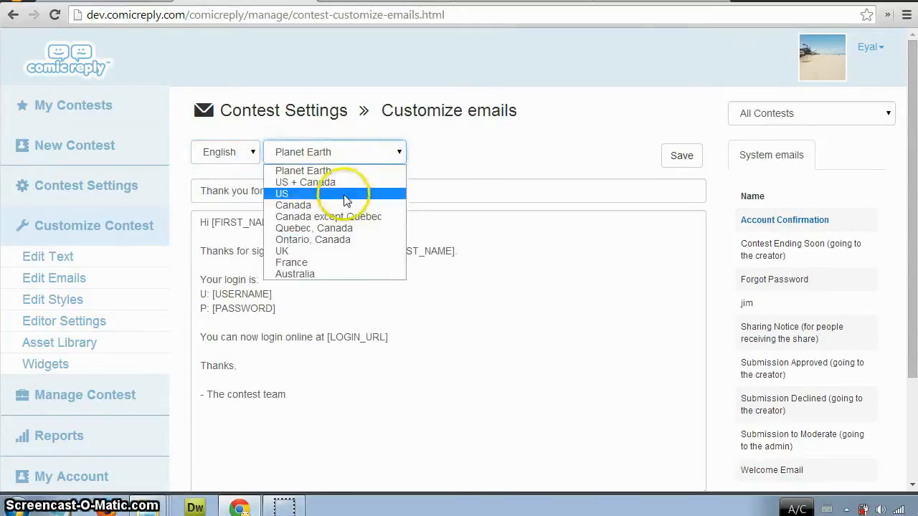
{"action": "left_click", "coordinate": [505, 151]}
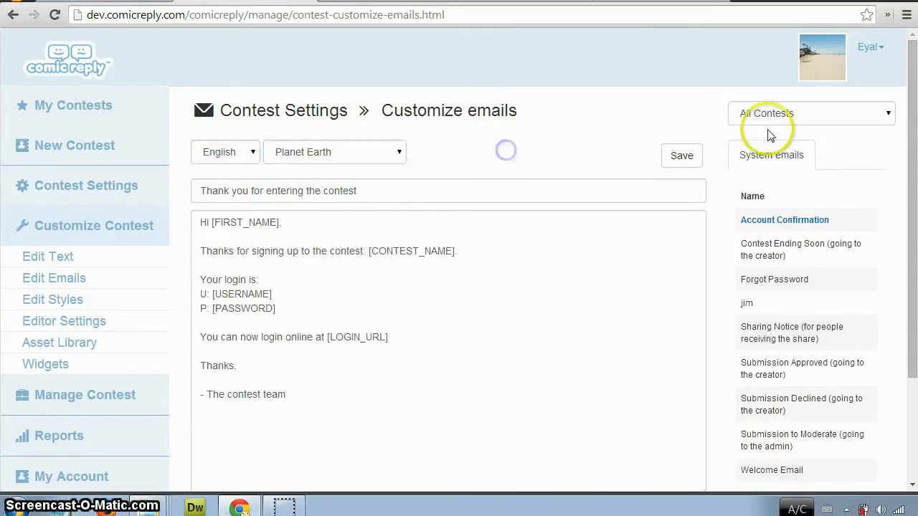
{"action": "left_click", "coordinate": [394, 153]}
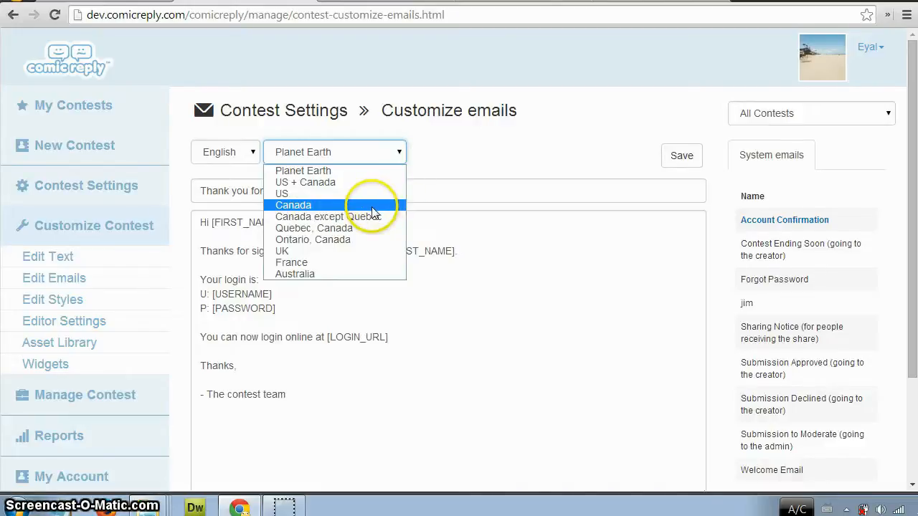
{"action": "left_click", "coordinate": [460, 154]}
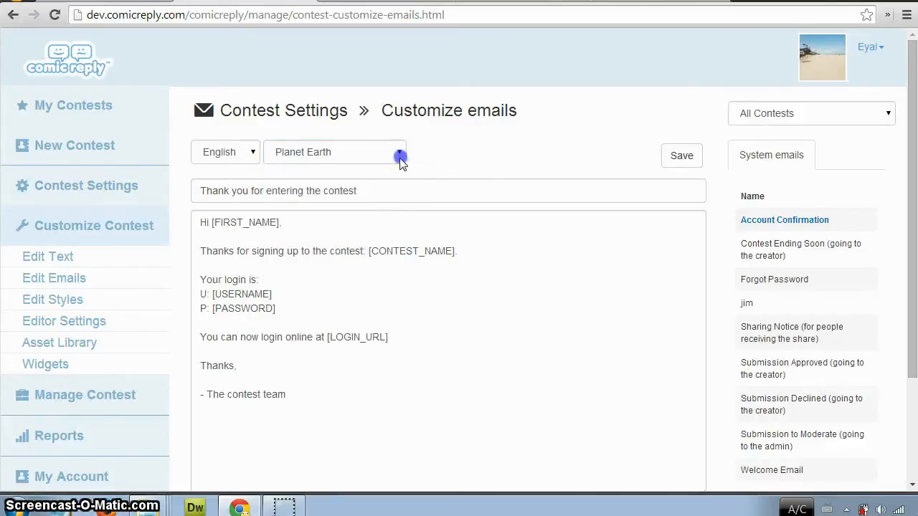
{"action": "left_click", "coordinate": [399, 157]}
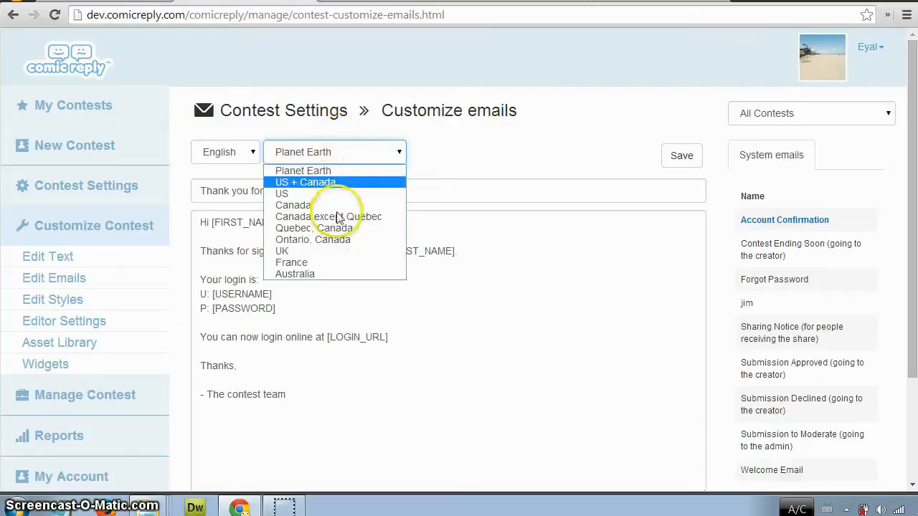
{"action": "left_click", "coordinate": [439, 155]}
{"action": "left_click", "coordinate": [875, 113]}
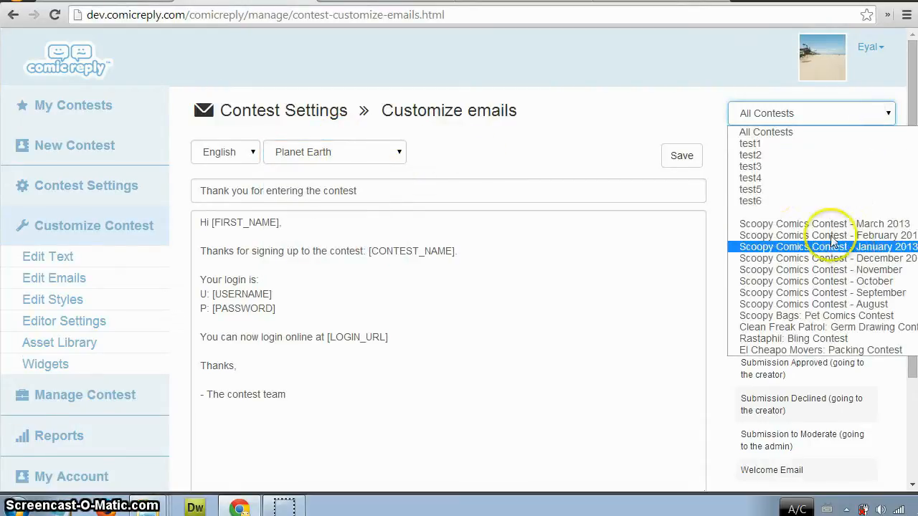
{"action": "left_click", "coordinate": [641, 126]}
Open the Edit Styles page and view the widget_editor and widget_browse CSS files.
{"action": "left_click", "coordinate": [122, 307]}
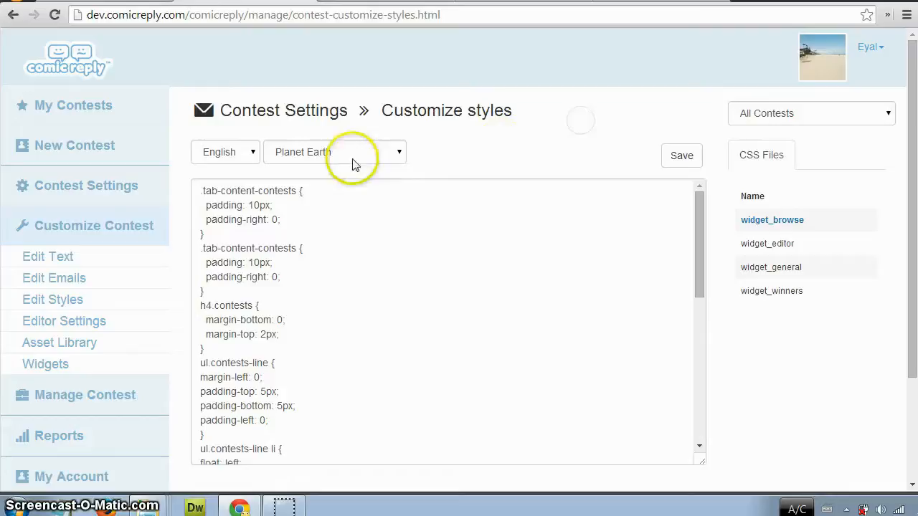
{"action": "left_click", "coordinate": [763, 245]}
{"action": "left_click", "coordinate": [770, 224]}
{"action": "left_click", "coordinate": [601, 149]}
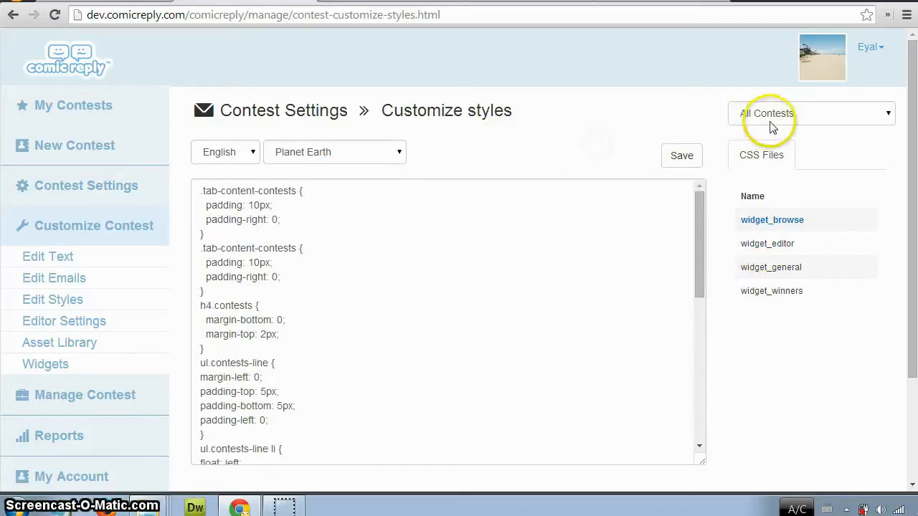
Examine the contest, region and language choices available for the customized styles without changing them.
{"action": "left_click", "coordinate": [772, 127]}
{"action": "left_click", "coordinate": [624, 112]}
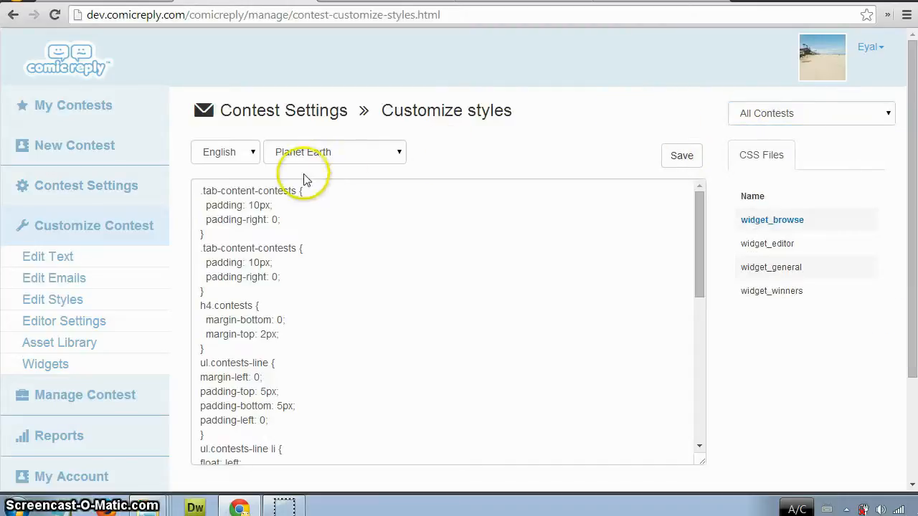
{"action": "left_click", "coordinate": [327, 157]}
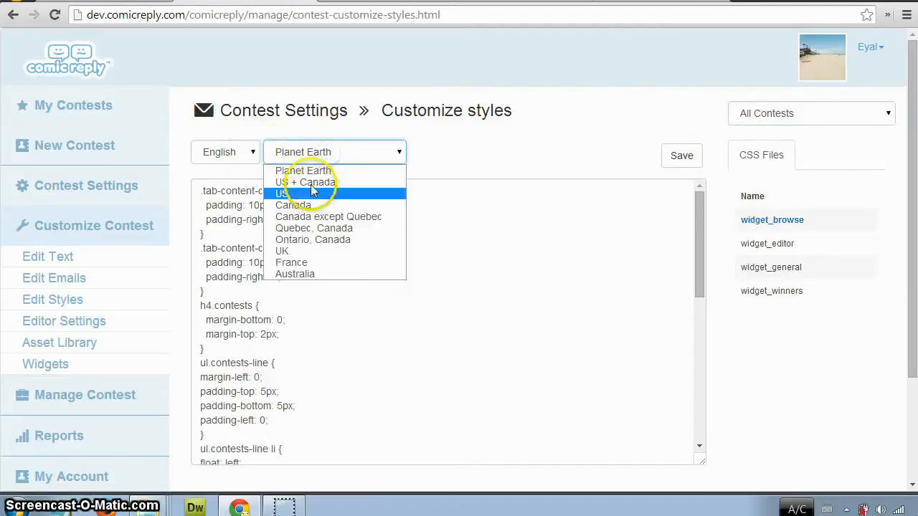
{"action": "left_click", "coordinate": [248, 155]}
{"action": "left_click", "coordinate": [585, 140]}
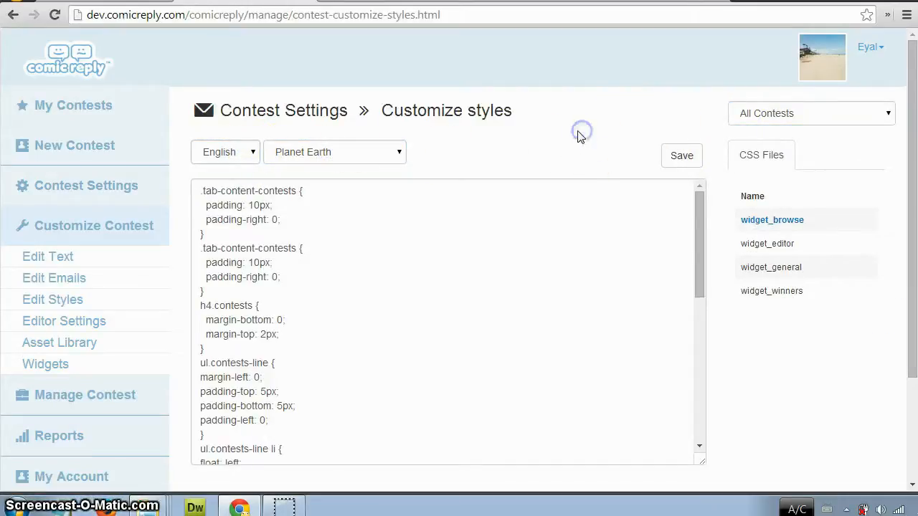
Open the Asset Library page of the contest customization section.
{"action": "left_click", "coordinate": [91, 301]}
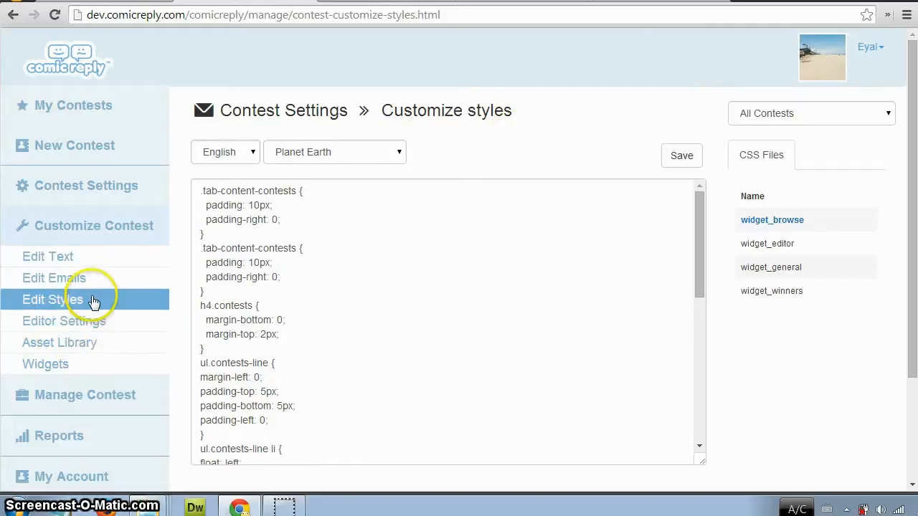
{"action": "left_click", "coordinate": [84, 324]}
{"action": "left_click", "coordinate": [85, 337]}
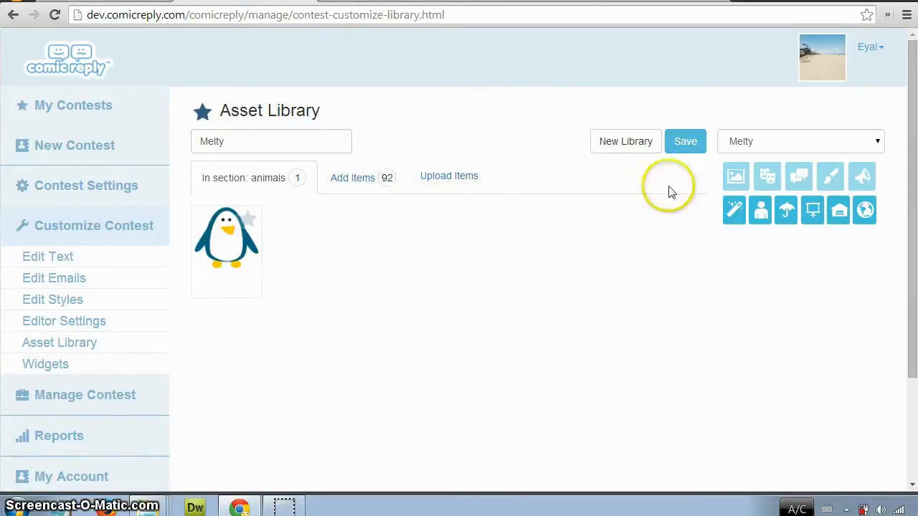
Show the backgrounds section of the asset library and switch from the Melty library to Default Library.
{"action": "left_click", "coordinate": [737, 178]}
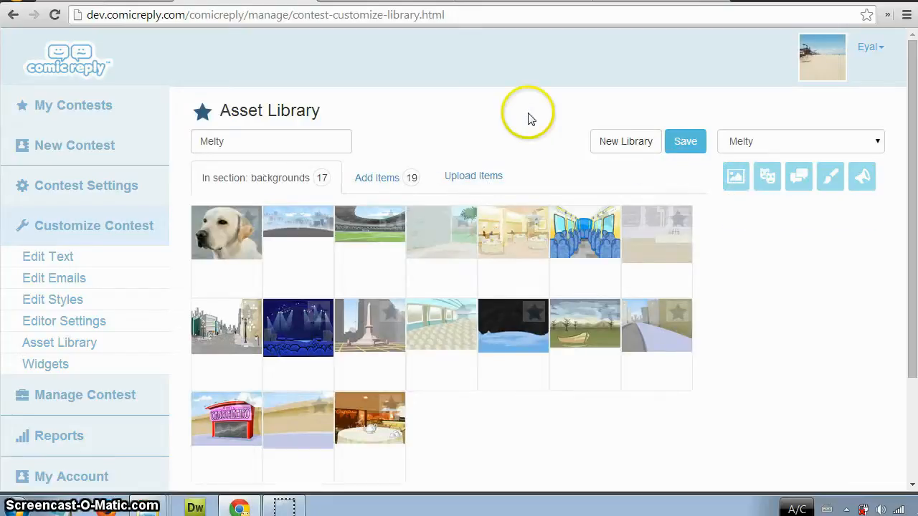
{"action": "left_click", "coordinate": [846, 139]}
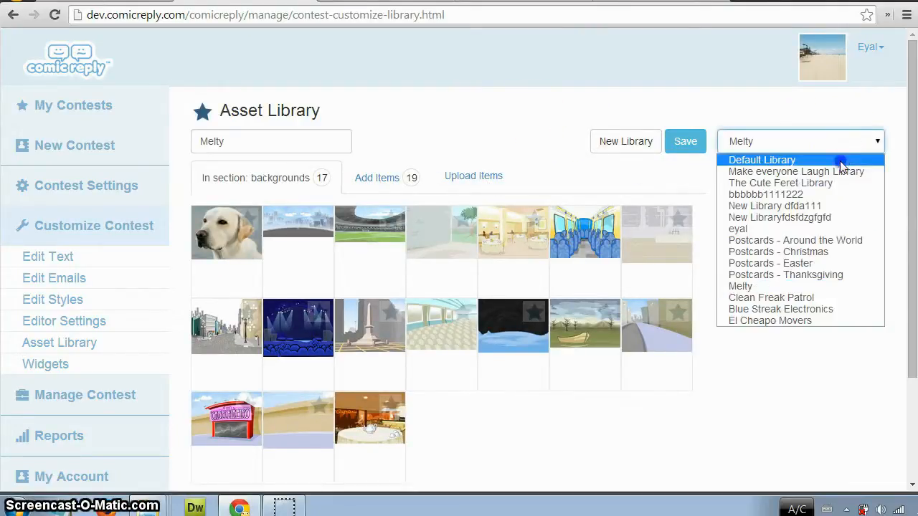
{"action": "left_click", "coordinate": [842, 160]}
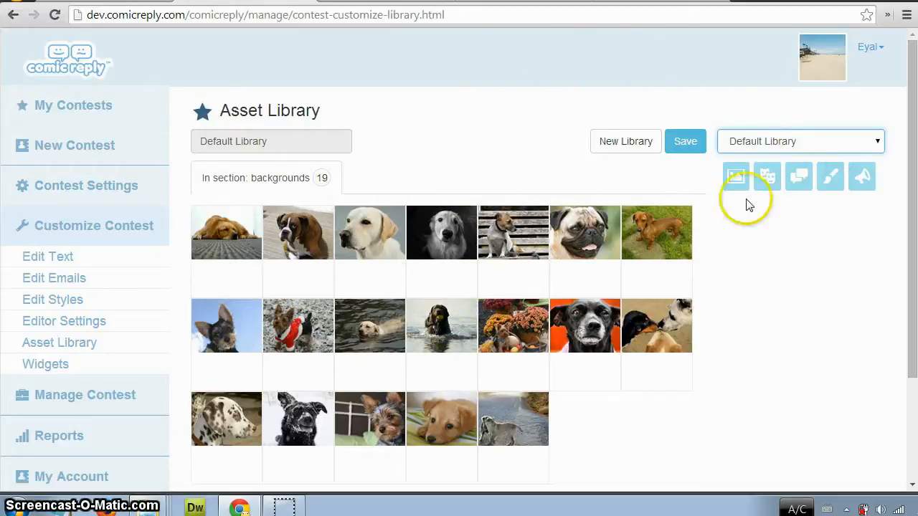
Show the animals section of Default Library, switch to the Melty library and view the items that can be added there.
{"action": "left_click", "coordinate": [765, 188]}
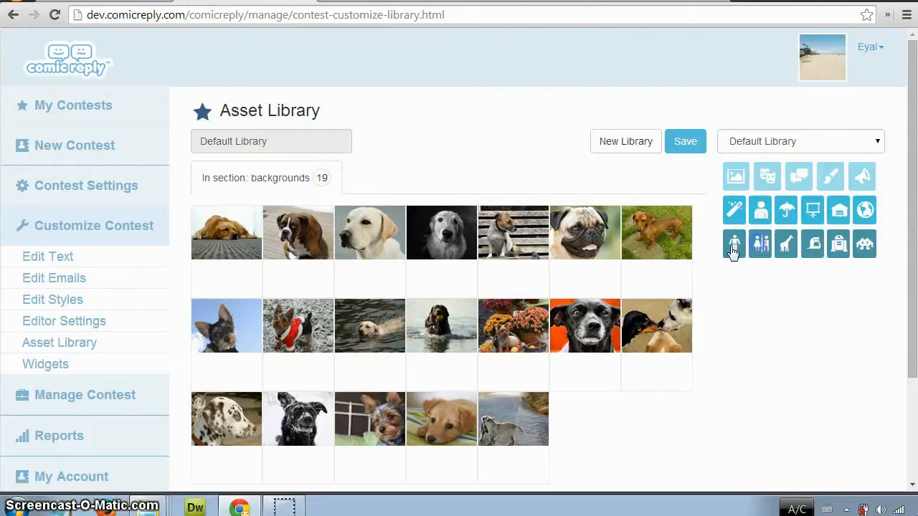
{"action": "left_click", "coordinate": [733, 247]}
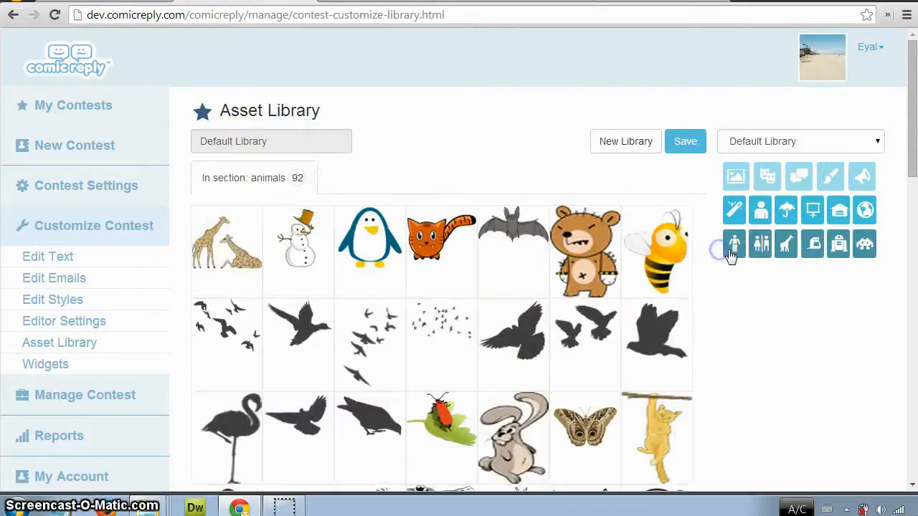
{"action": "left_click", "coordinate": [853, 148]}
{"action": "left_click", "coordinate": [812, 287]}
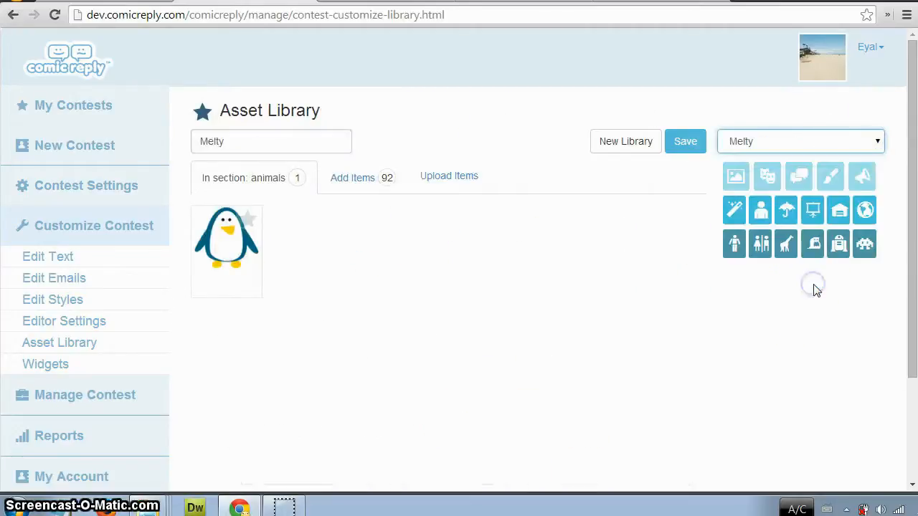
{"action": "left_click", "coordinate": [359, 179]}
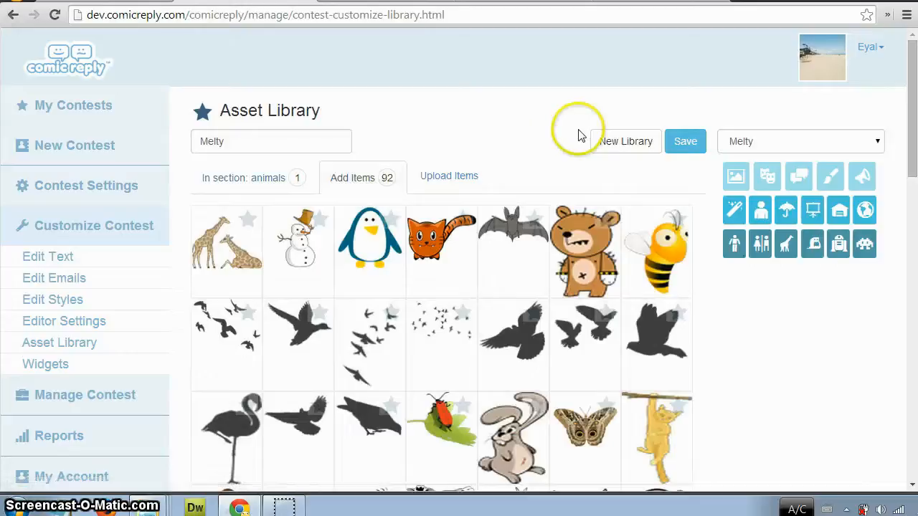
{"action": "left_click", "coordinate": [236, 180]}
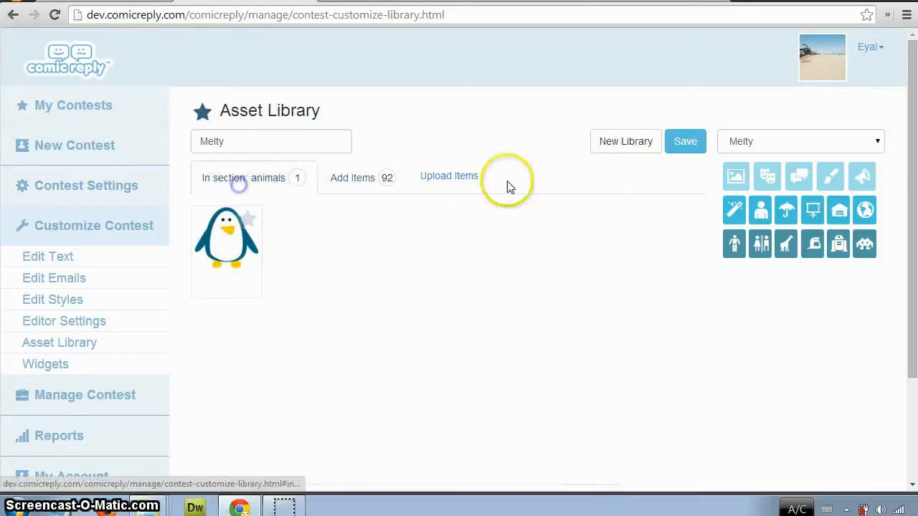
Remove the Labrador dog photo from the backgrounds section of the Melty library.
{"action": "left_click", "coordinate": [736, 177]}
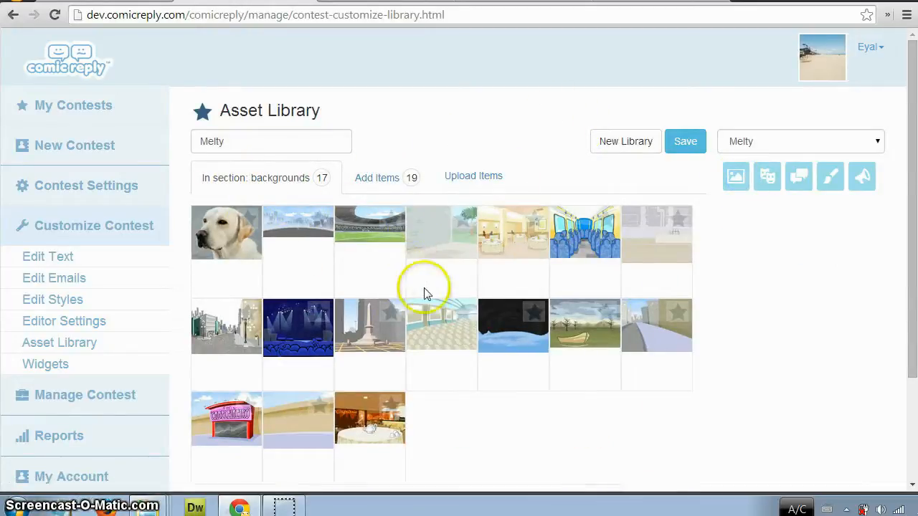
{"action": "left_click", "coordinate": [249, 219]}
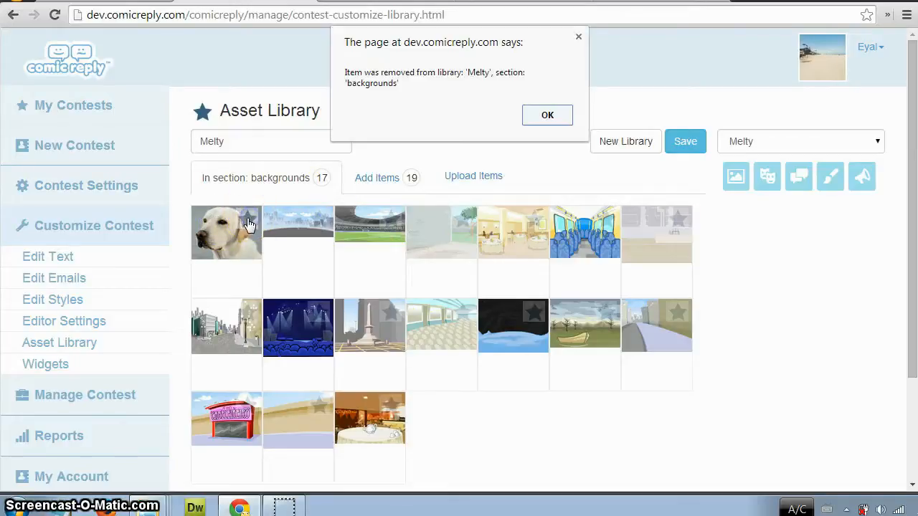
{"action": "left_click", "coordinate": [563, 116]}
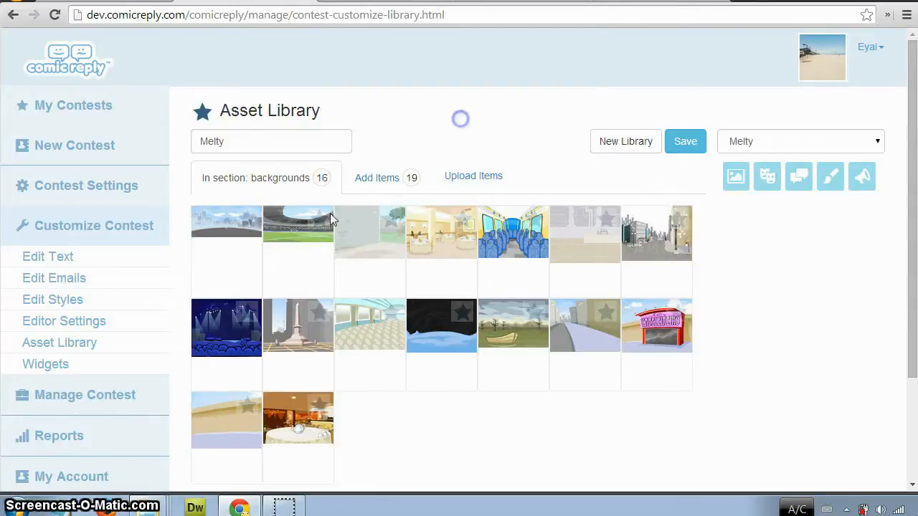
View the add and upload options for Melty's backgrounds section and return to the section's own items.
{"action": "left_click", "coordinate": [381, 190]}
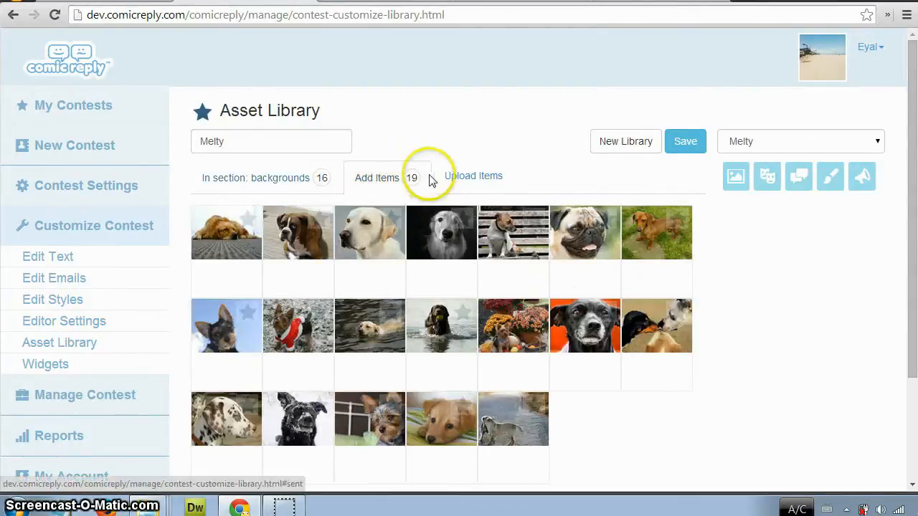
{"action": "left_click", "coordinate": [463, 175]}
{"action": "left_click", "coordinate": [287, 180]}
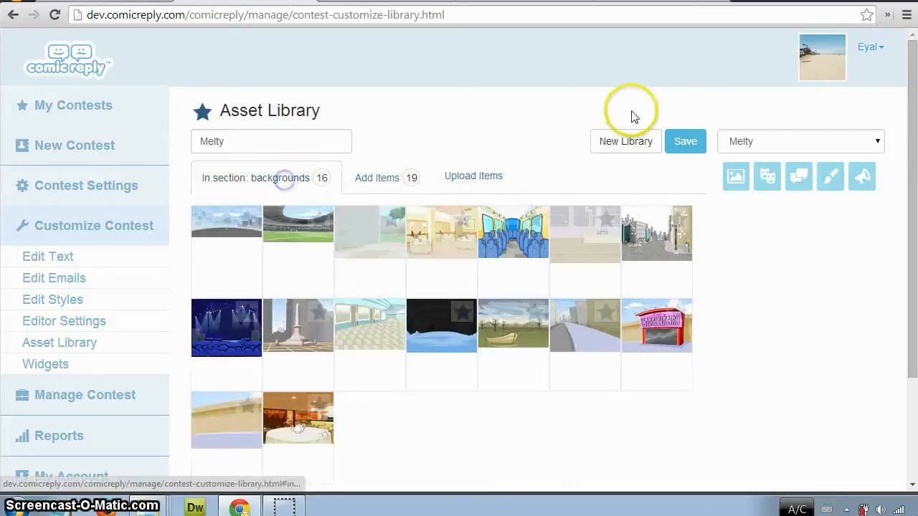
Open Melty's animals section and look through its addable items and its file upload area.
{"action": "left_click", "coordinate": [773, 185]}
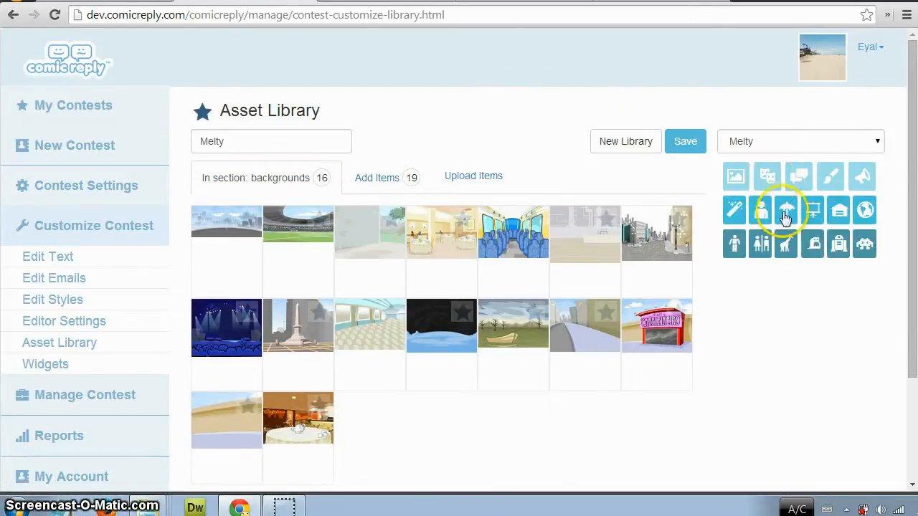
{"action": "left_click", "coordinate": [761, 246]}
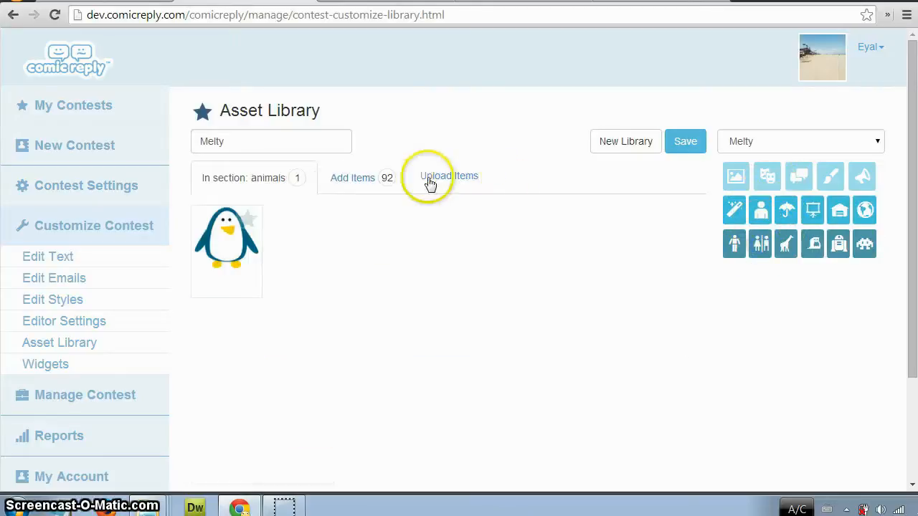
{"action": "left_click", "coordinate": [332, 179]}
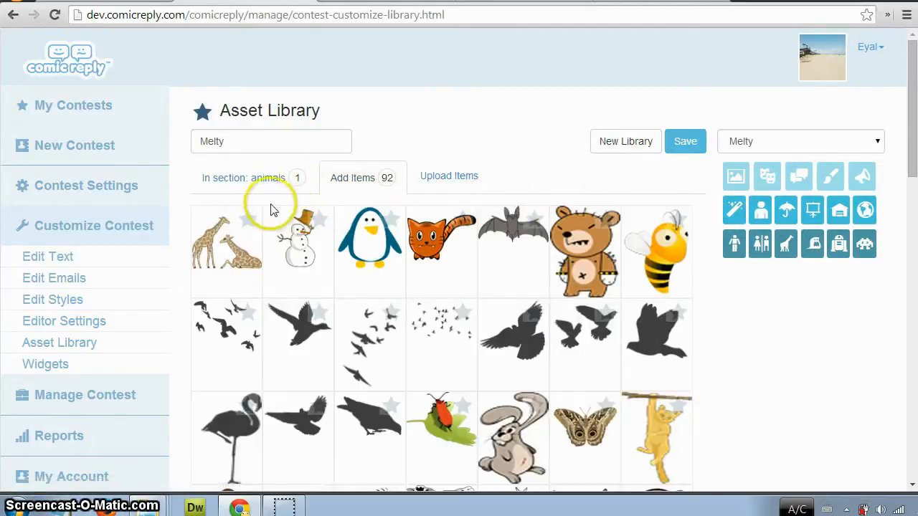
{"action": "left_click", "coordinate": [426, 178]}
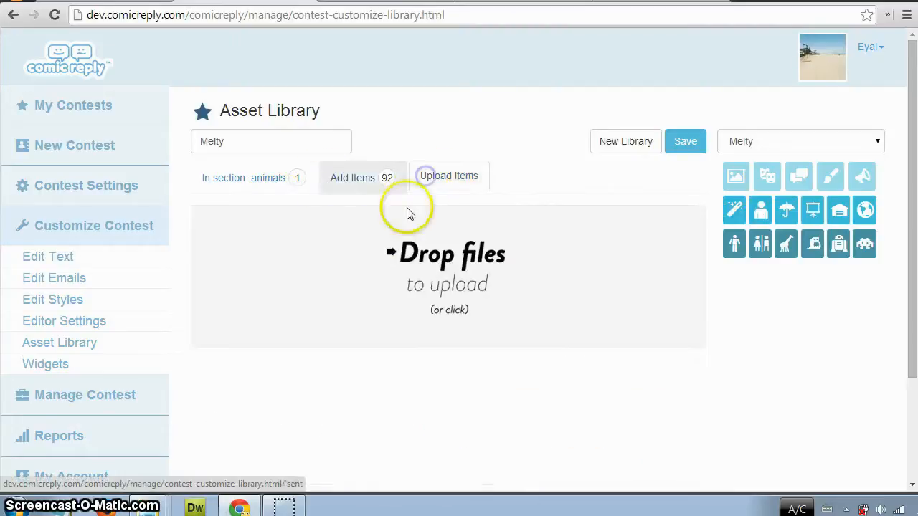
{"action": "left_click", "coordinate": [348, 181]}
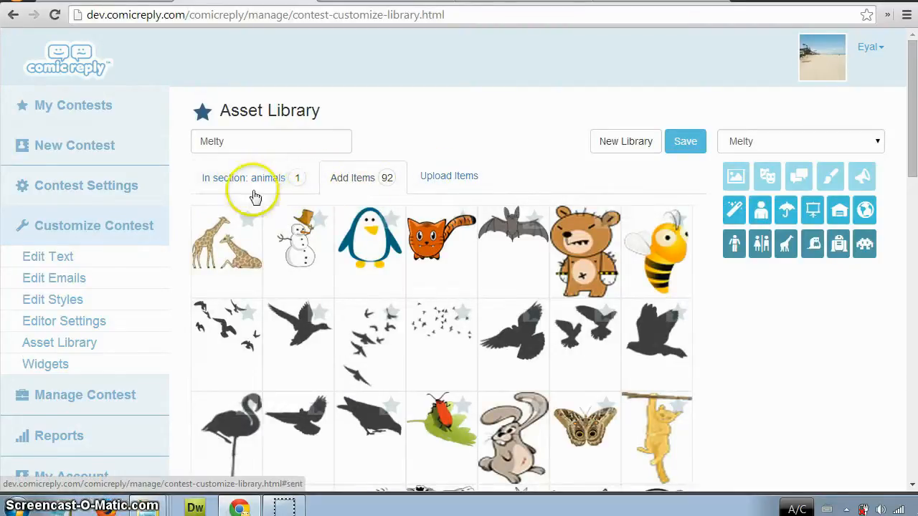
Add the penguin and the orange cat to the animals section of the Melty library and view the section's items.
{"action": "left_click", "coordinate": [397, 226]}
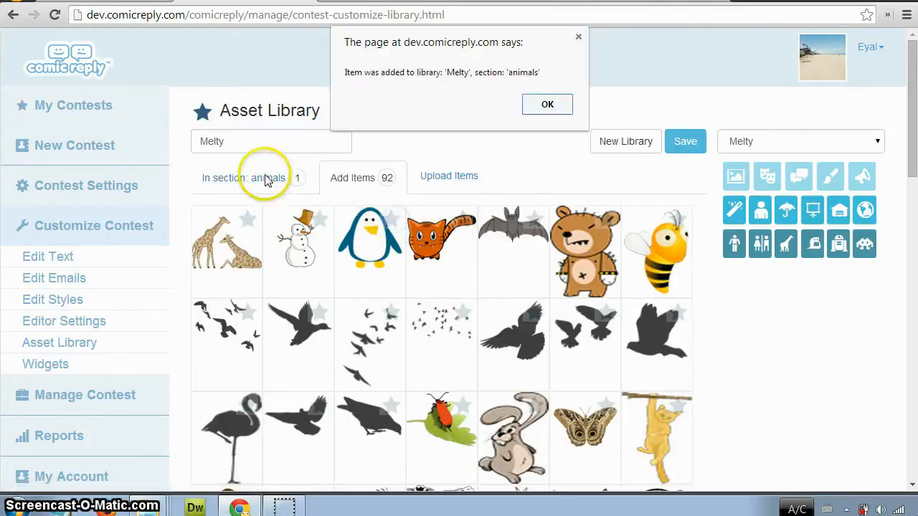
{"action": "left_click", "coordinate": [544, 102]}
{"action": "left_click", "coordinate": [460, 222]}
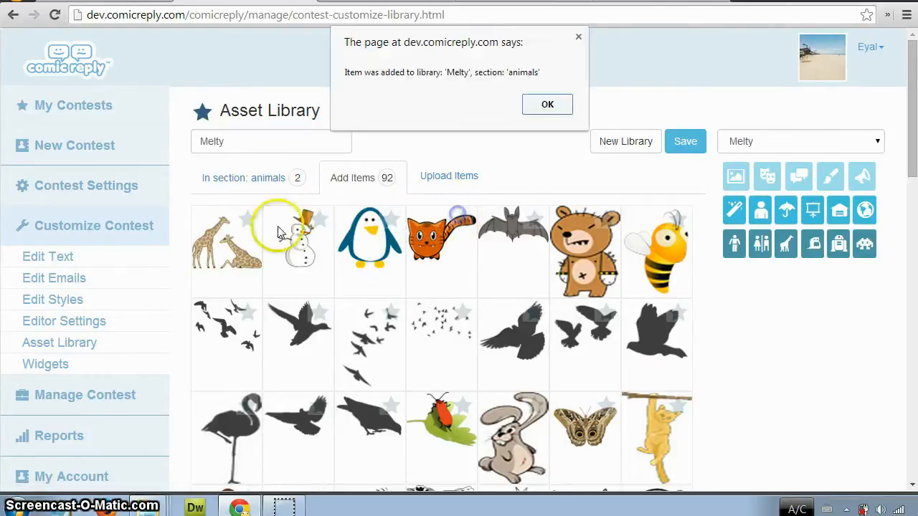
{"action": "left_click", "coordinate": [556, 106]}
{"action": "left_click", "coordinate": [223, 181]}
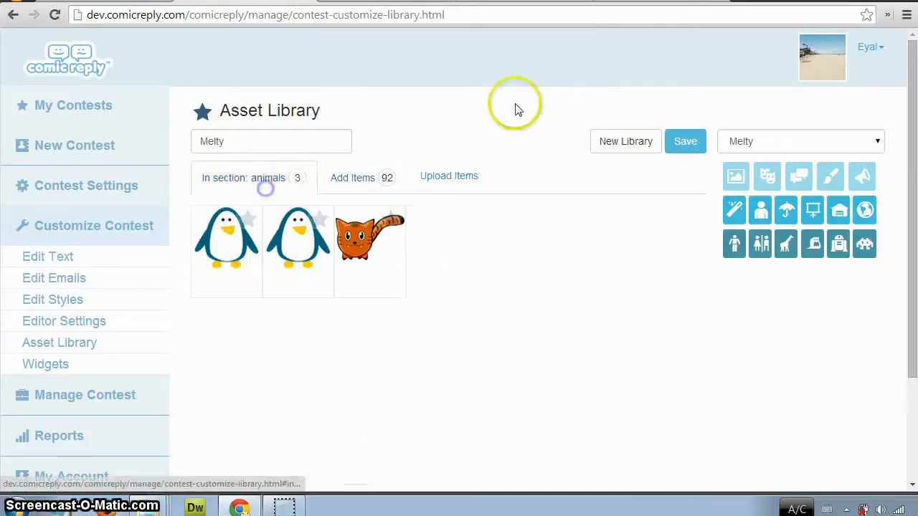
Open Editor Settings and examine the contest and asset library choices without changing them.
{"action": "left_click", "coordinate": [59, 322]}
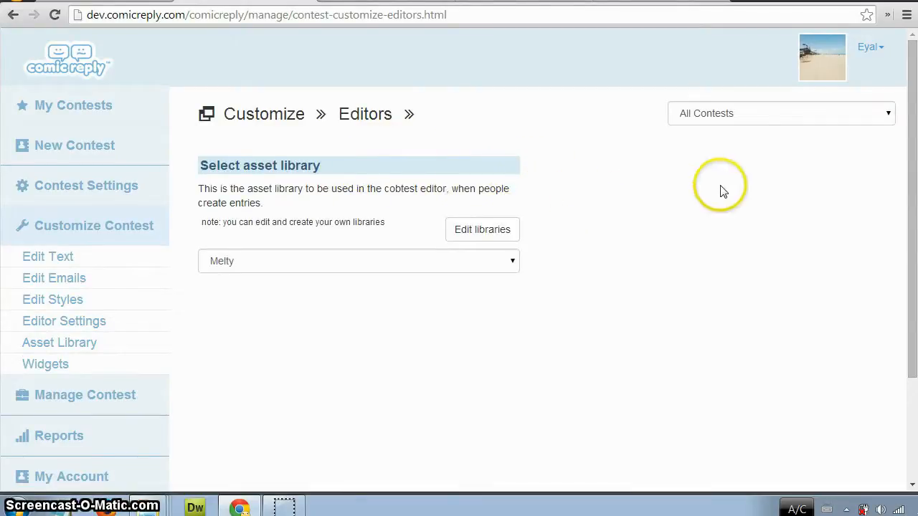
{"action": "left_click", "coordinate": [698, 115]}
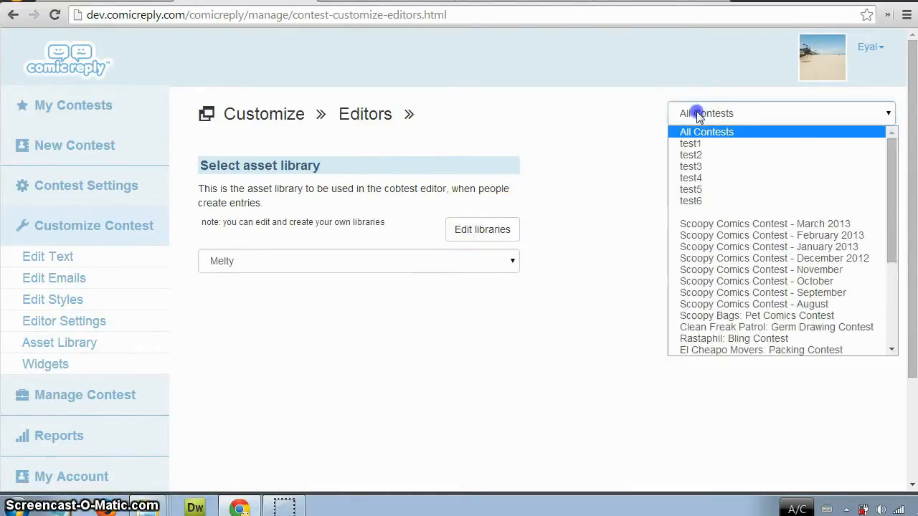
{"action": "left_click", "coordinate": [512, 264]}
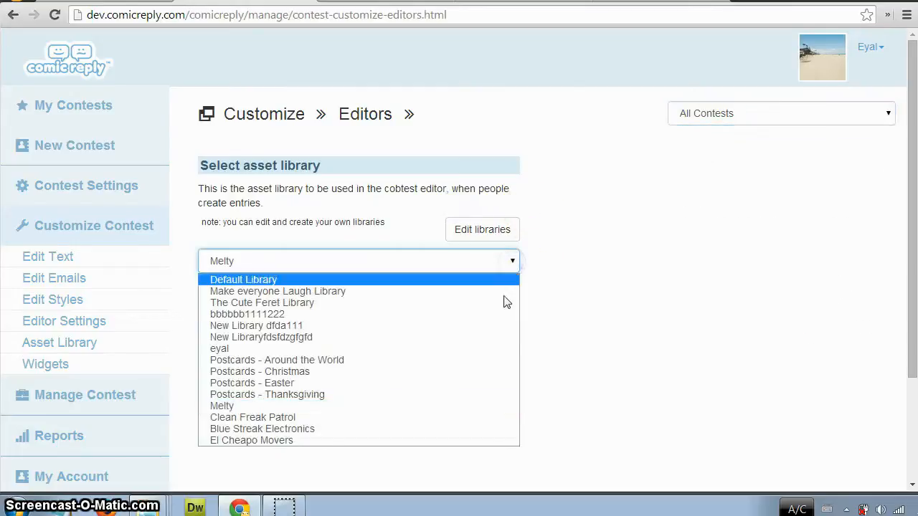
{"action": "left_click", "coordinate": [563, 121]}
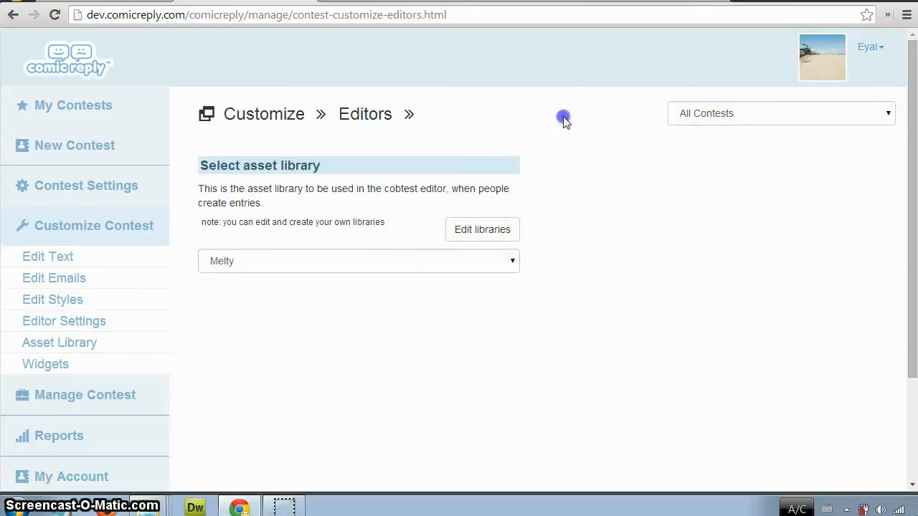
Return to the Asset Library and show the backgrounds section of the Postcards - Christmas library.
{"action": "left_click", "coordinate": [66, 343]}
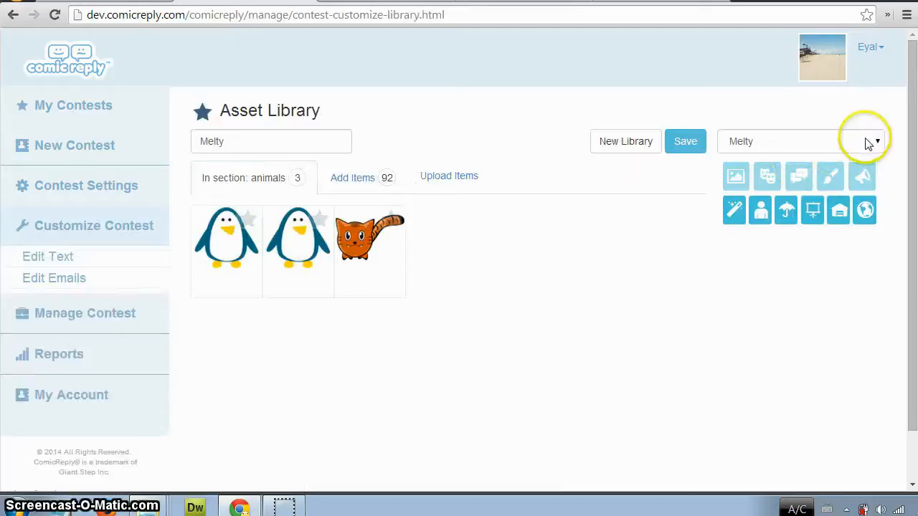
{"action": "left_click", "coordinate": [846, 142]}
{"action": "left_click", "coordinate": [803, 252]}
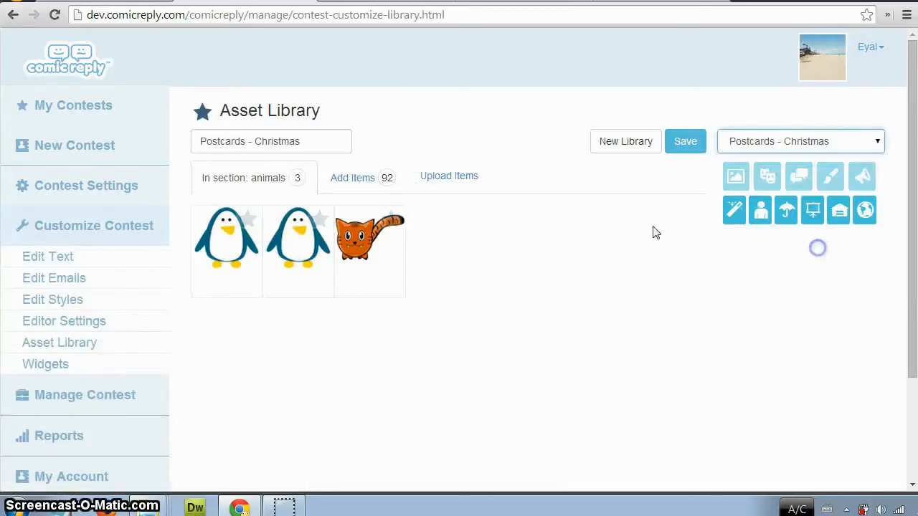
{"action": "left_click", "coordinate": [739, 176]}
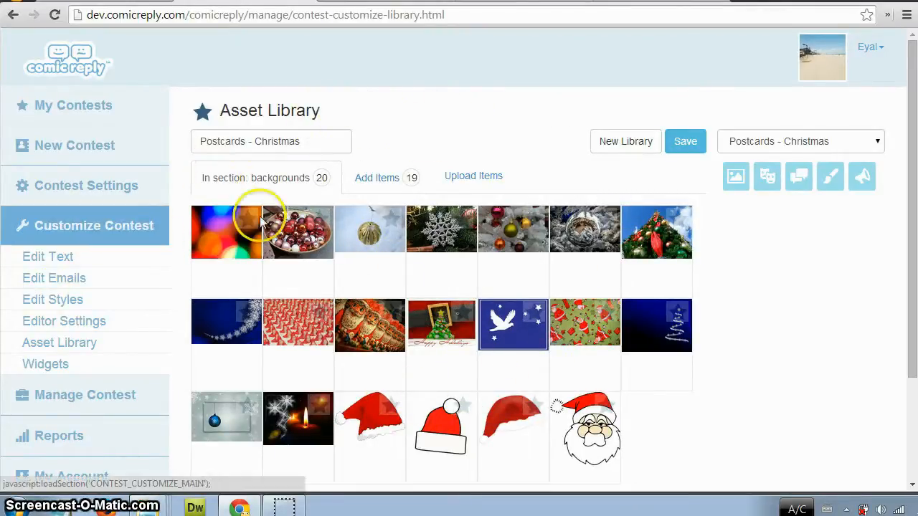
Open the Widgets customization page to view the contest embed code.
{"action": "left_click", "coordinate": [81, 370]}
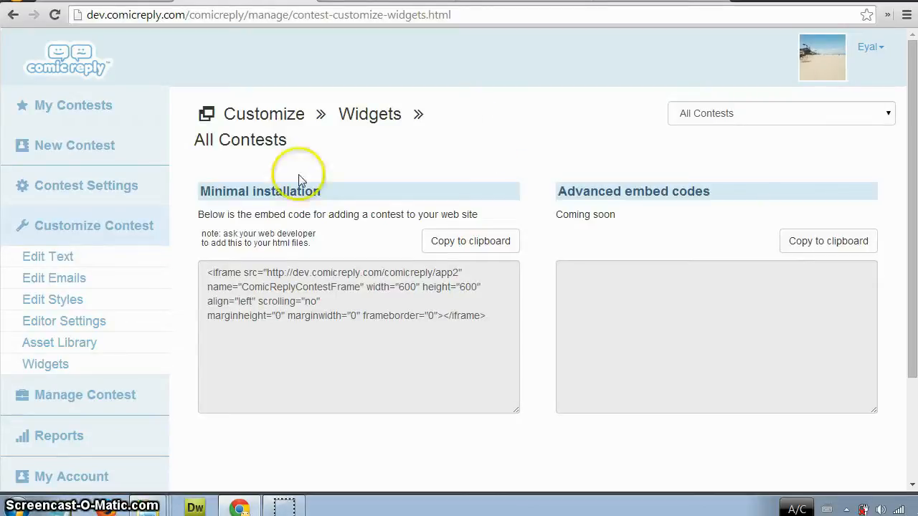
{"action": "left_click", "coordinate": [112, 231]}
Open the contest Moderation page, approve the entry "Thinking too loud" and close the entry view.
{"action": "left_click", "coordinate": [133, 263]}
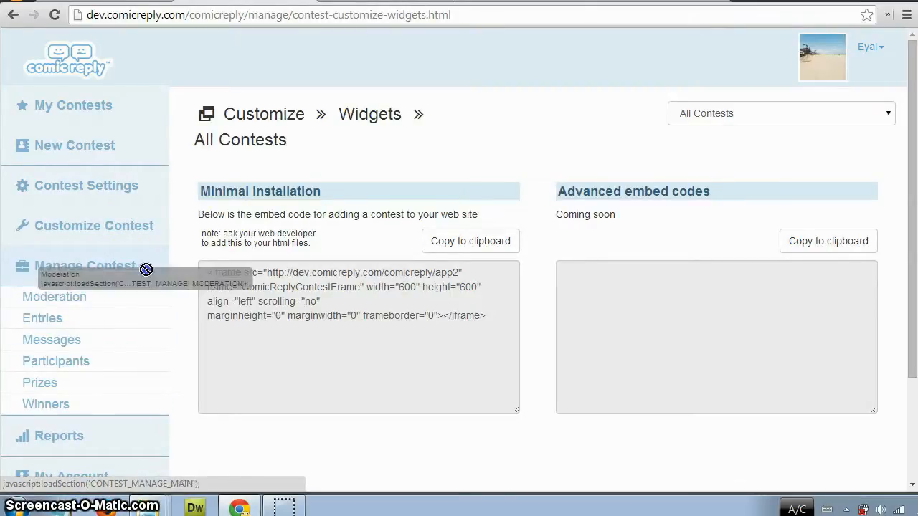
{"action": "left_click", "coordinate": [107, 297]}
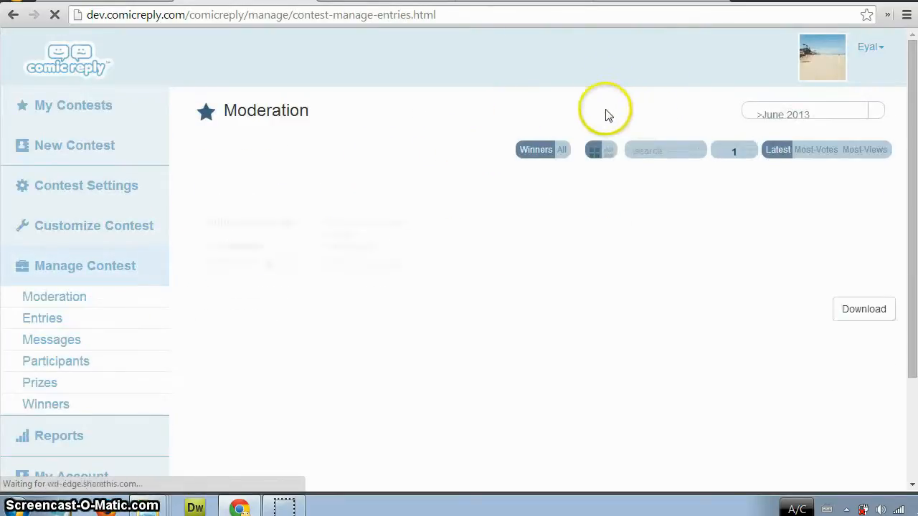
{"action": "left_click", "coordinate": [624, 243]}
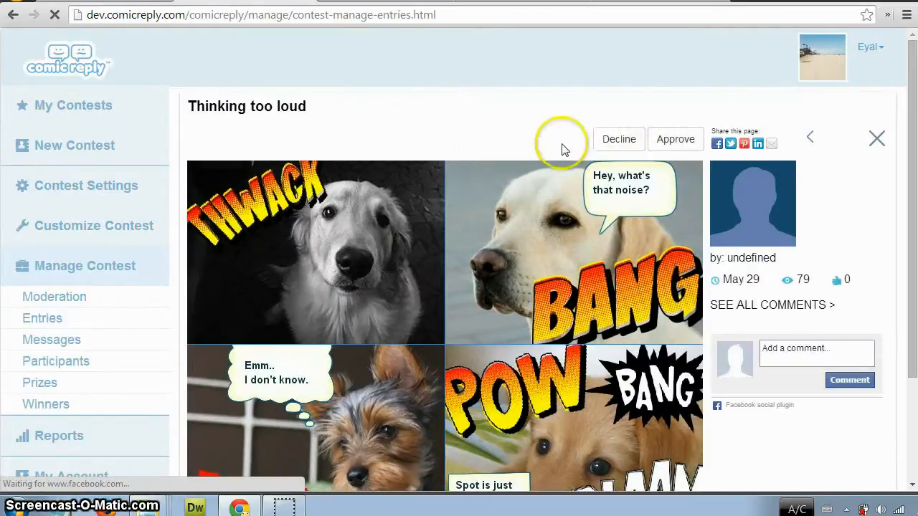
{"action": "left_click", "coordinate": [674, 139]}
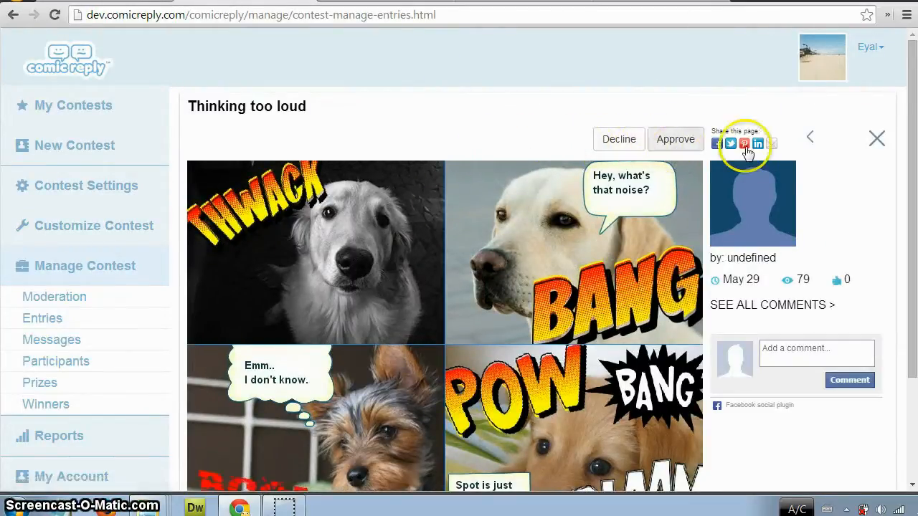
{"action": "left_click", "coordinate": [811, 139]}
{"action": "left_click", "coordinate": [885, 118]}
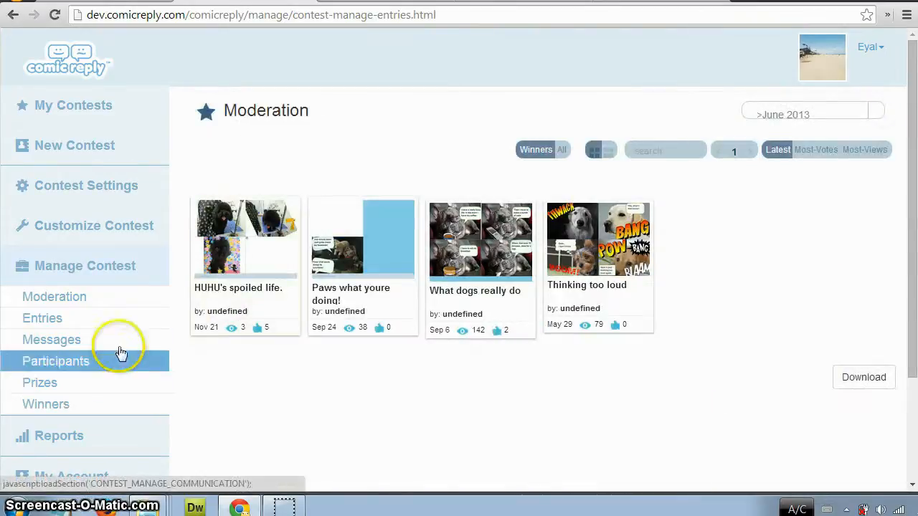
Open the contest Entries page and display the entries as a list instead of thumbnails.
{"action": "left_click", "coordinate": [107, 319]}
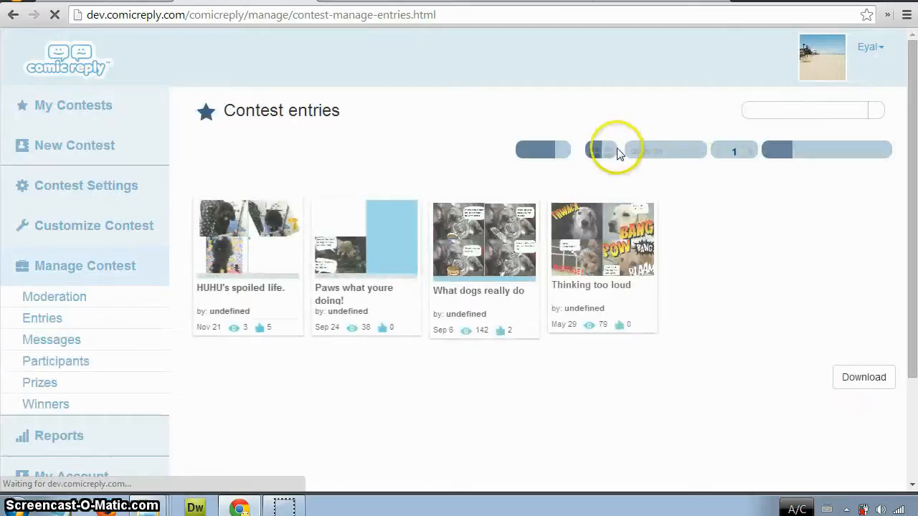
{"action": "left_click", "coordinate": [613, 151]}
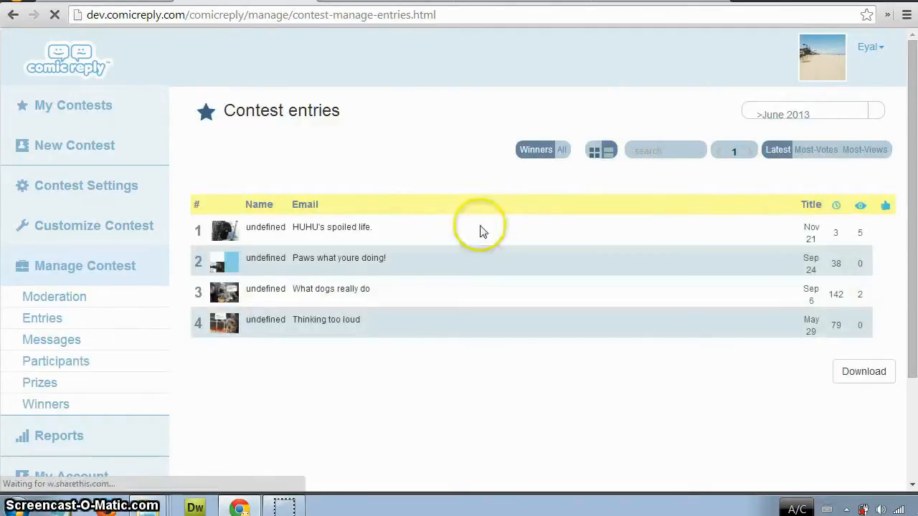
View the contest's Messages page and its Participants page.
{"action": "left_click", "coordinate": [70, 340]}
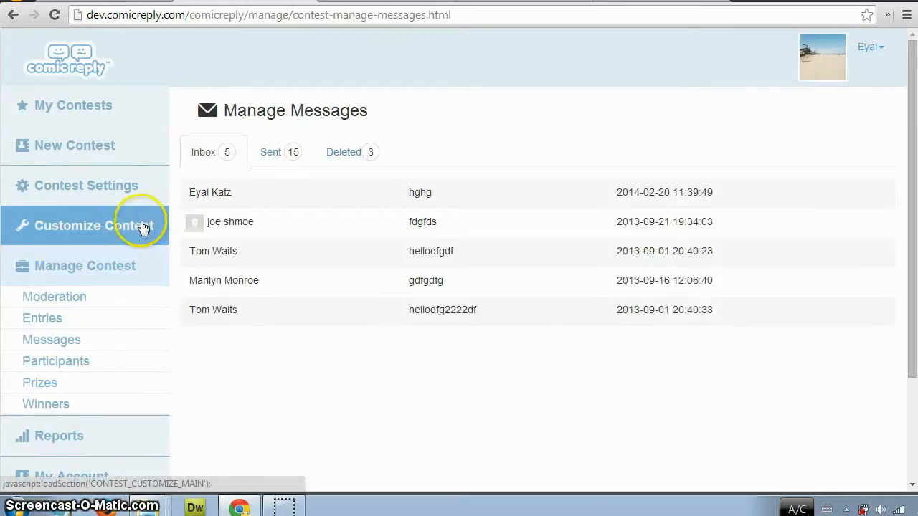
{"action": "left_click", "coordinate": [105, 367]}
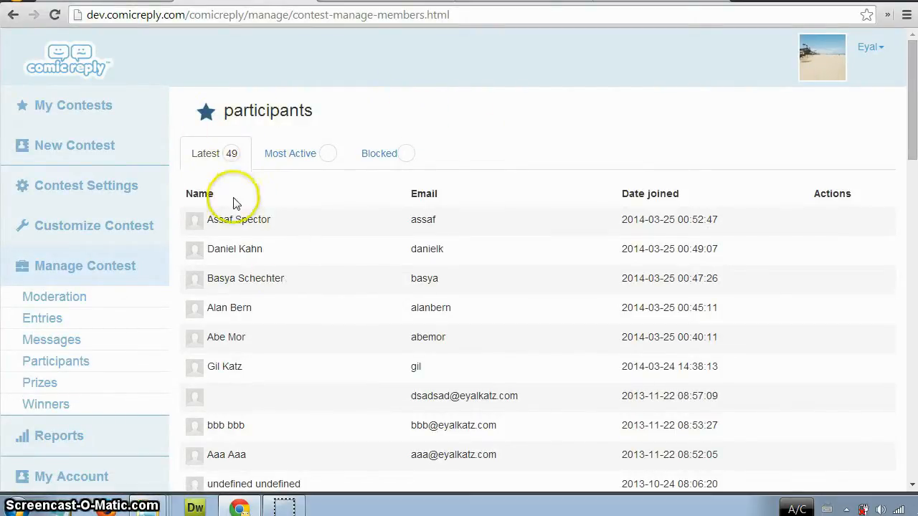
Open the contest Prizes page and view the details of the Scoopy Bags prize.
{"action": "left_click", "coordinate": [104, 362]}
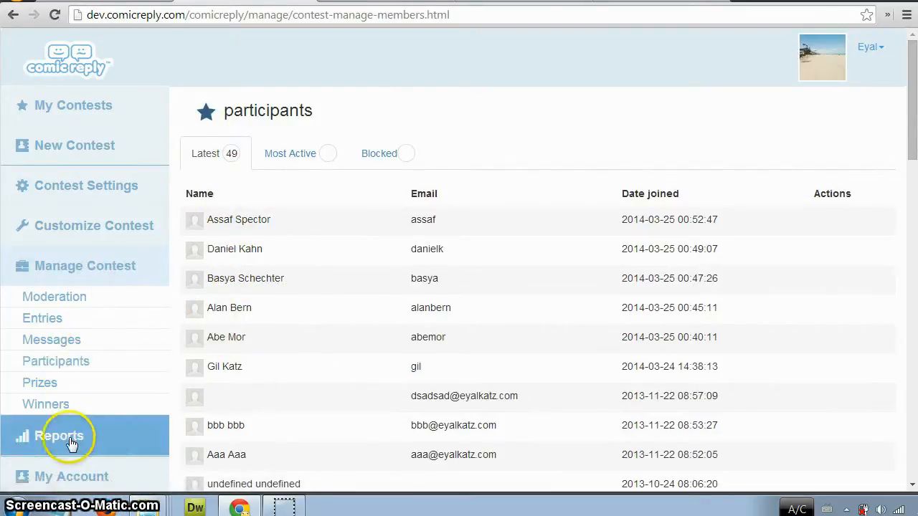
{"action": "left_click", "coordinate": [66, 405]}
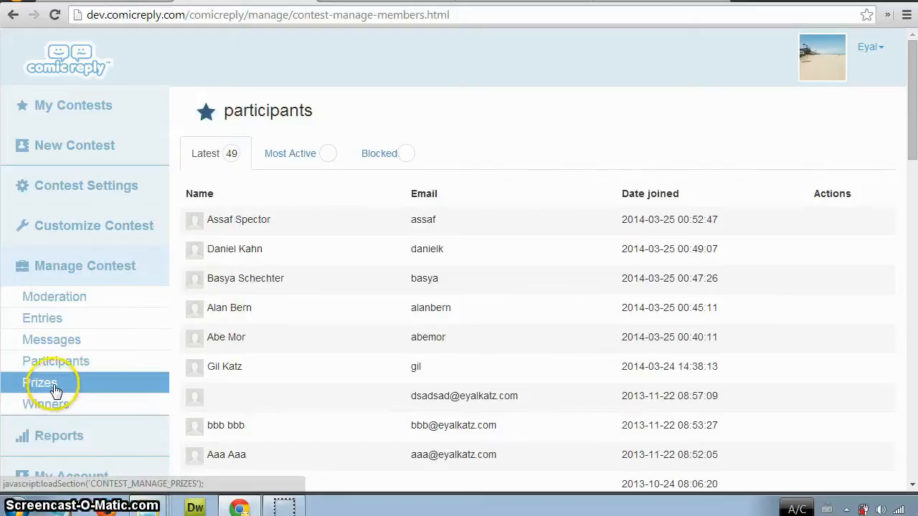
{"action": "left_click", "coordinate": [55, 387]}
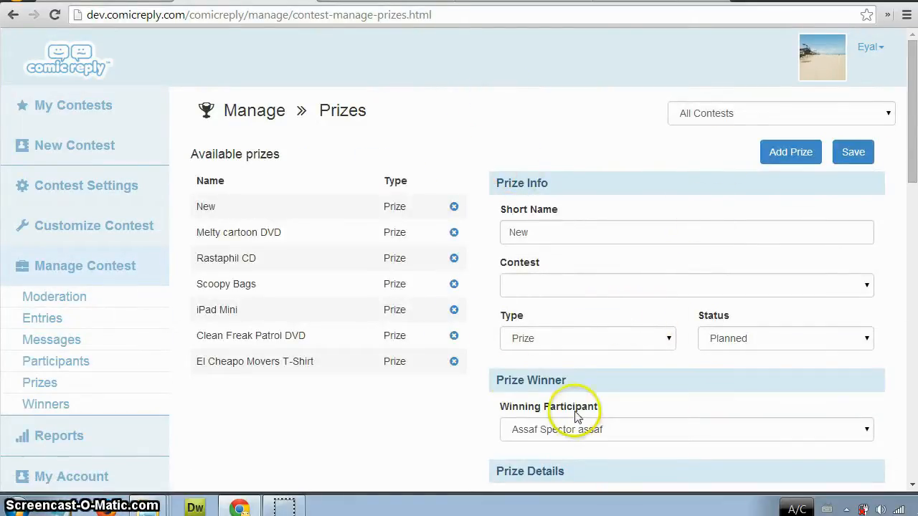
{"action": "left_click", "coordinate": [237, 291]}
{"action": "scroll", "coordinate": [442, 335], "scroll_direction": "down", "scroll_amount": 10}
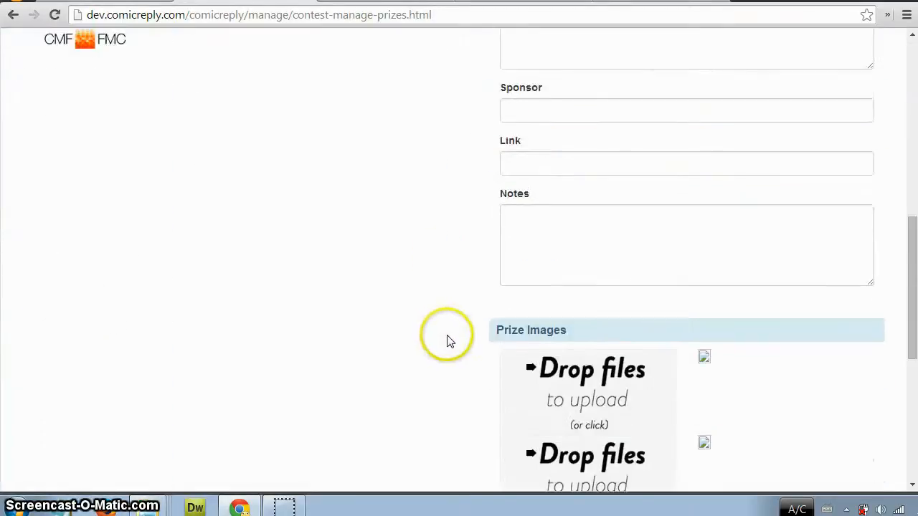
{"action": "scroll", "coordinate": [379, 318], "scroll_direction": "up", "scroll_amount": 10}
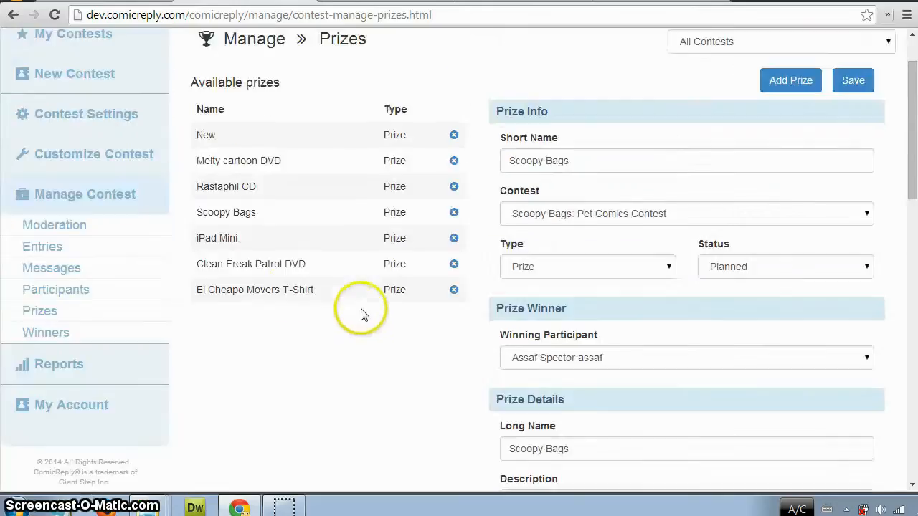
View the El Cheapo Movers T-Shirt prize, including its image and the participants available as its winner.
{"action": "left_click", "coordinate": [256, 294]}
{"action": "scroll", "coordinate": [462, 332], "scroll_direction": "down", "scroll_amount": 10}
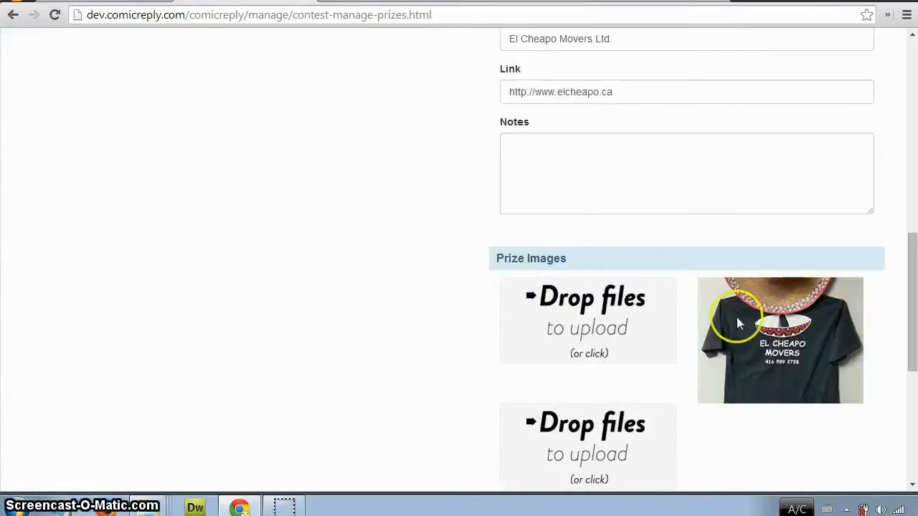
{"action": "scroll", "coordinate": [416, 345], "scroll_direction": "up", "scroll_amount": 6}
{"action": "left_click", "coordinate": [741, 216]}
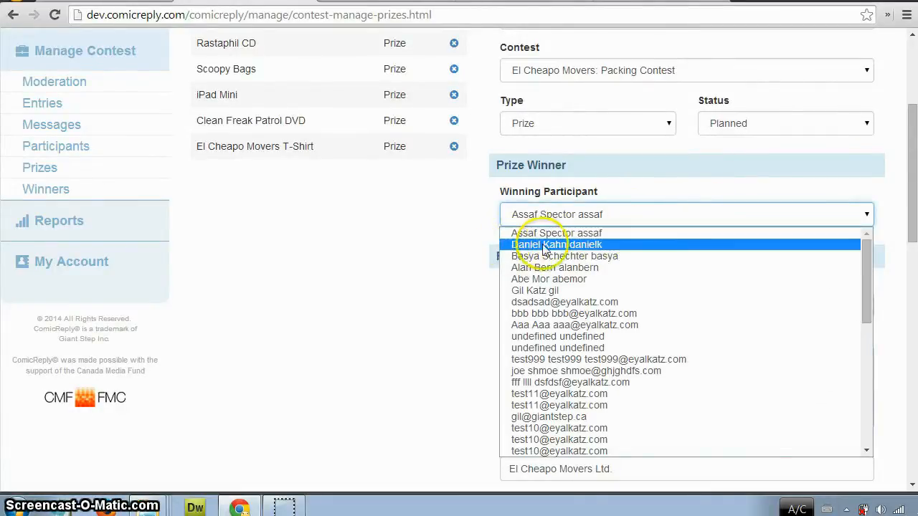
{"action": "left_click", "coordinate": [444, 246]}
{"action": "scroll", "coordinate": [445, 280], "scroll_direction": "up", "scroll_amount": 3}
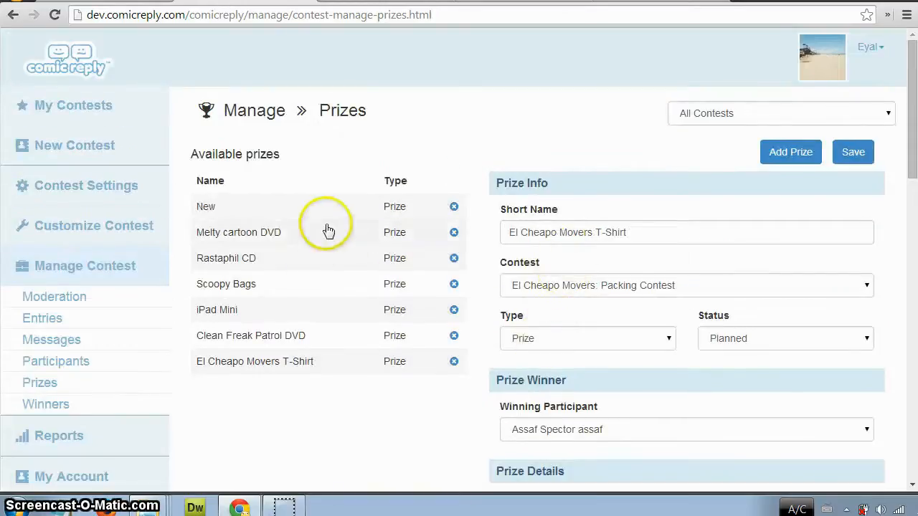
Open the contest Winners page and look through the Selected, Delivered and Have Issue lists.
{"action": "left_click", "coordinate": [117, 403]}
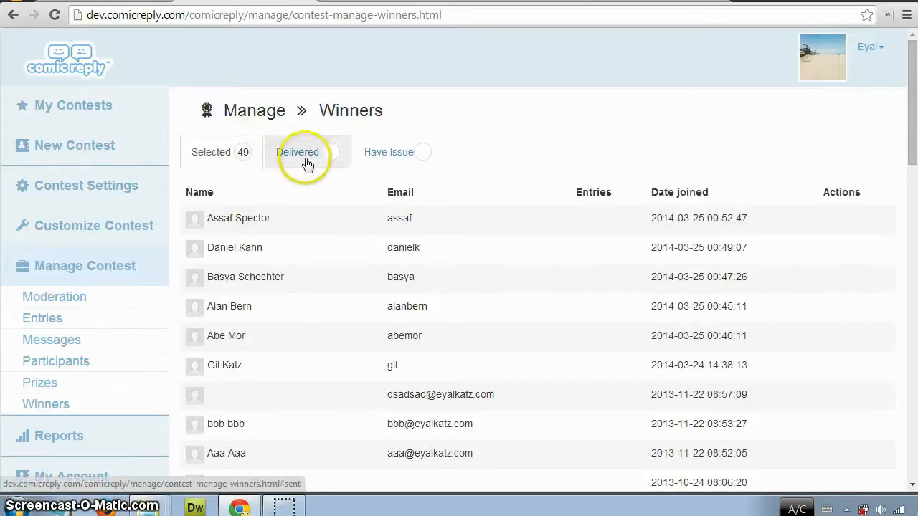
{"action": "left_click", "coordinate": [269, 157]}
{"action": "left_click", "coordinate": [364, 158]}
{"action": "left_click", "coordinate": [207, 156]}
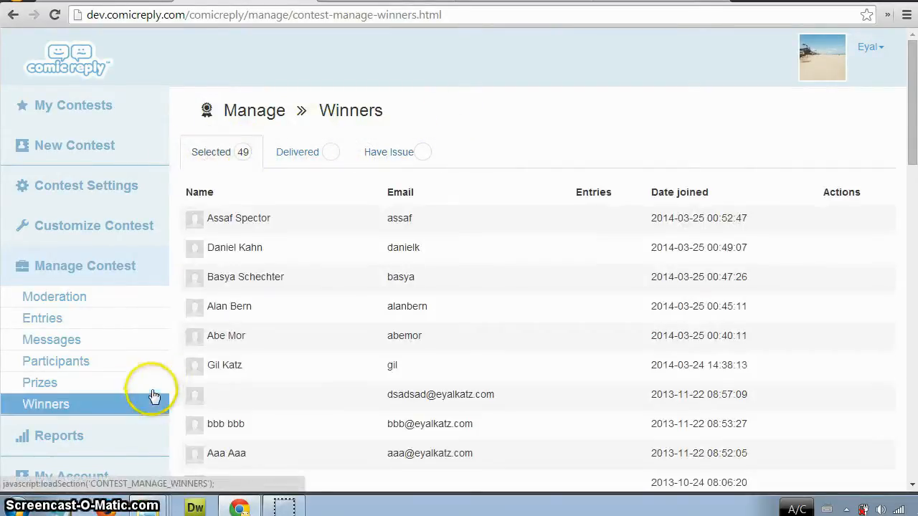
Open the Comic Reply report on contest participants, entries and votes.
{"action": "left_click", "coordinate": [153, 275]}
{"action": "left_click", "coordinate": [137, 309]}
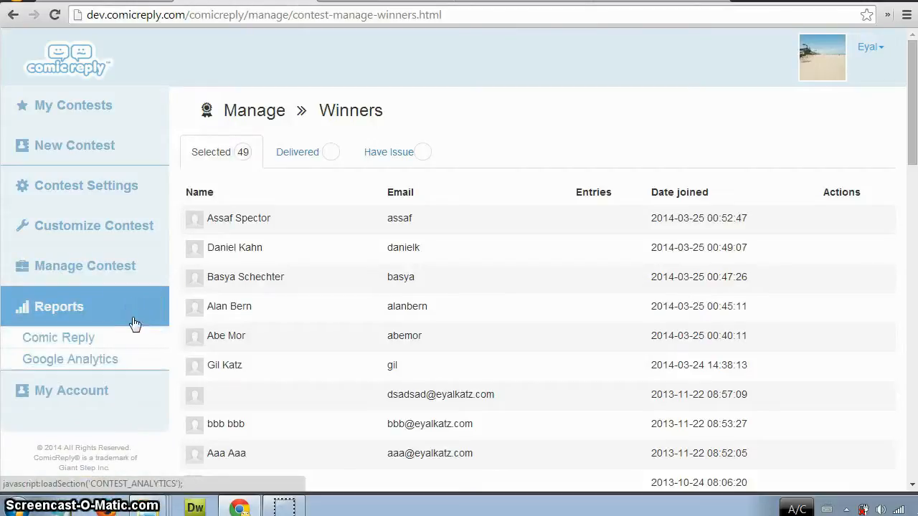
{"action": "left_click", "coordinate": [114, 345]}
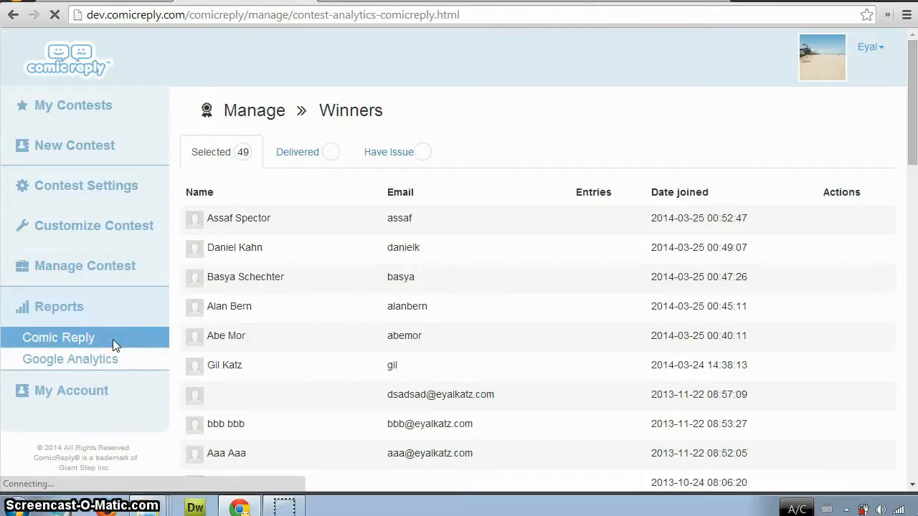
{"action": "left_click", "coordinate": [74, 342]}
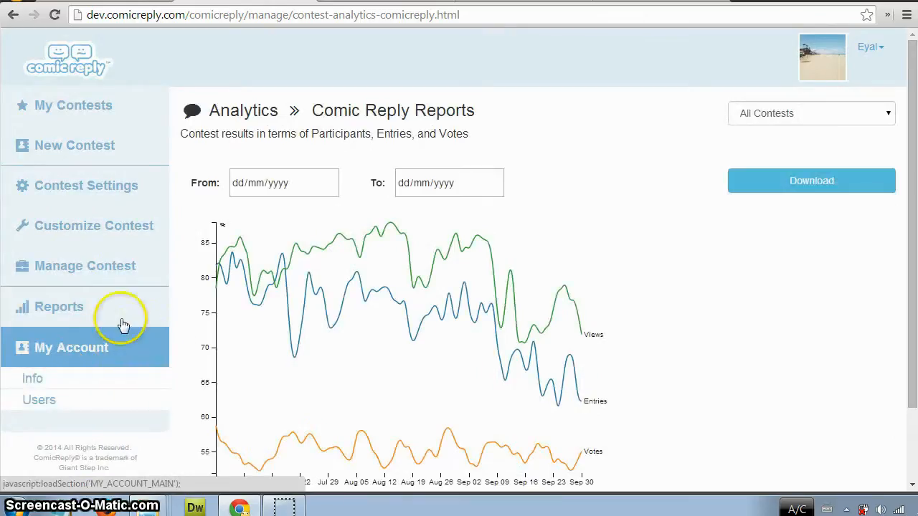
{"action": "left_click", "coordinate": [128, 310]}
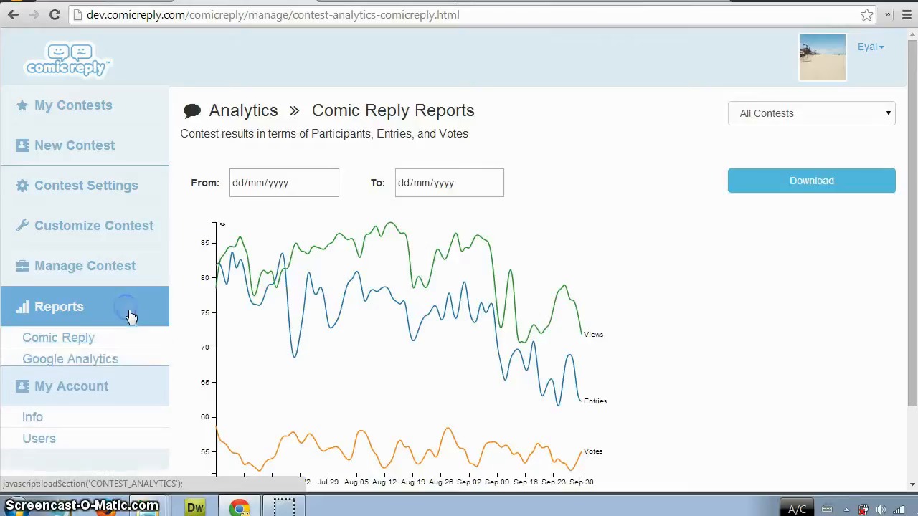
Set the Comic Reply report's date range from 03/04/2014 to 02/04/2014.
{"action": "left_click", "coordinate": [332, 185]}
{"action": "left_click", "coordinate": [347, 256]}
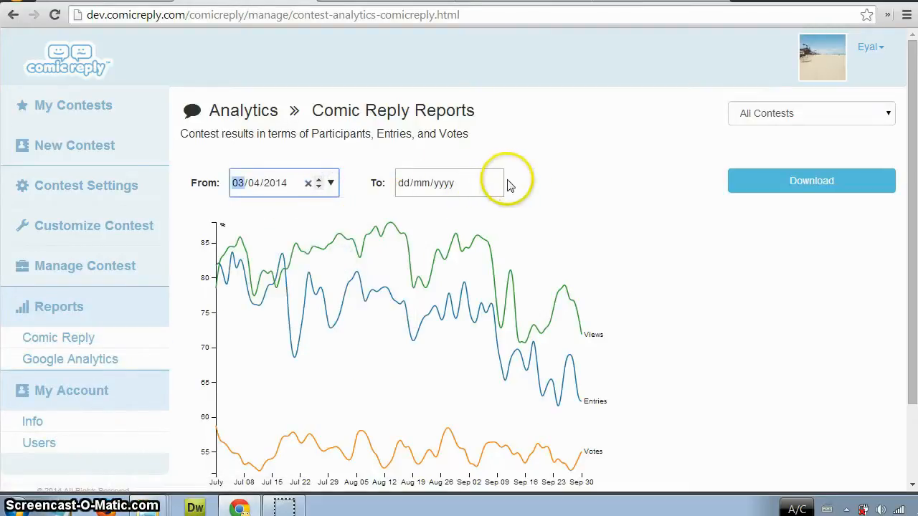
{"action": "left_click", "coordinate": [496, 183]}
{"action": "left_click", "coordinate": [490, 256]}
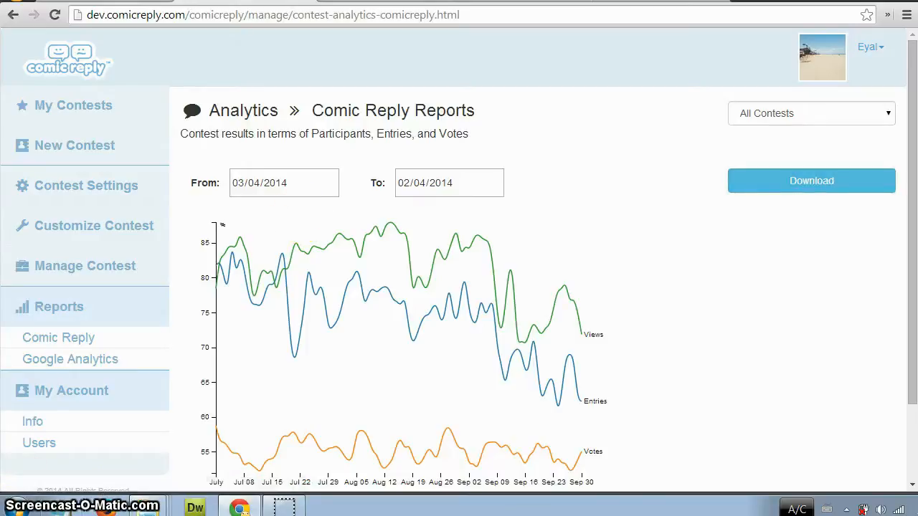
Open the Google Analytics report page and look over the linked reports.
{"action": "left_click", "coordinate": [70, 360]}
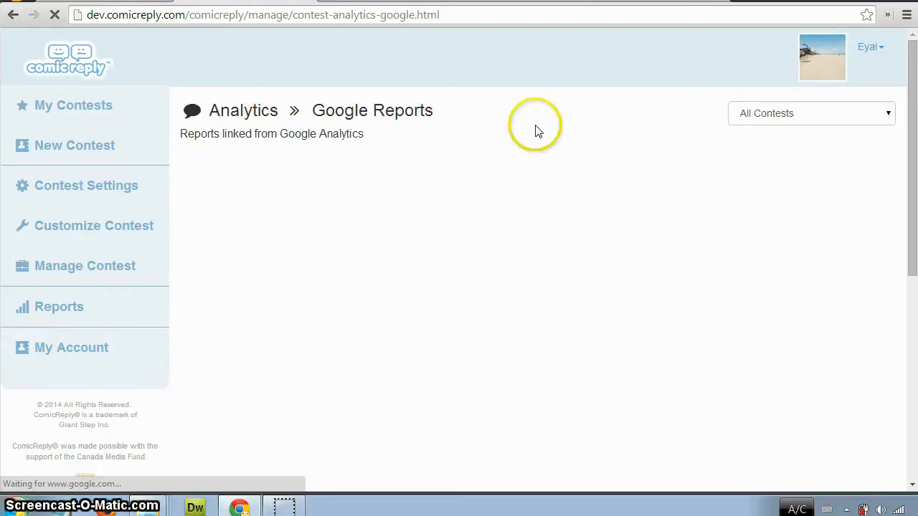
{"action": "left_click", "coordinate": [86, 310]}
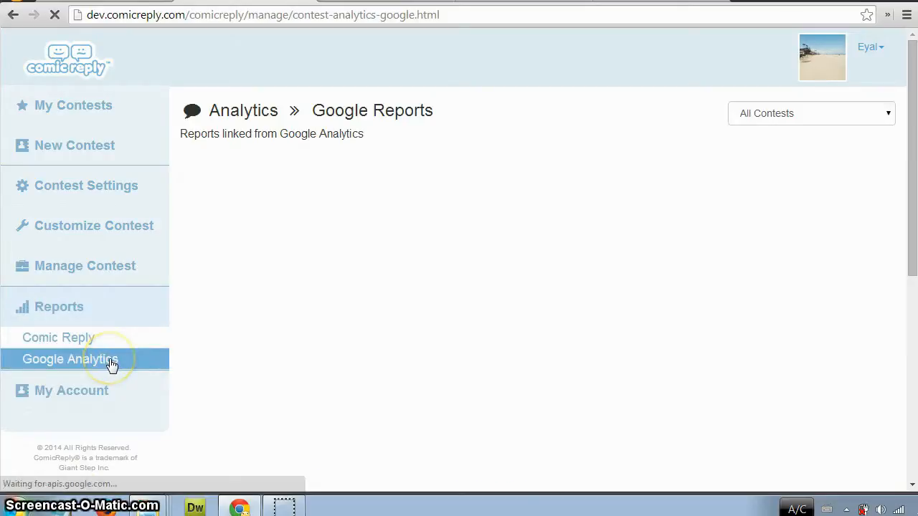
{"action": "scroll", "coordinate": [553, 140], "scroll_direction": "down", "scroll_amount": 1}
{"action": "scroll", "coordinate": [552, 140], "scroll_direction": "up", "scroll_amount": 1}
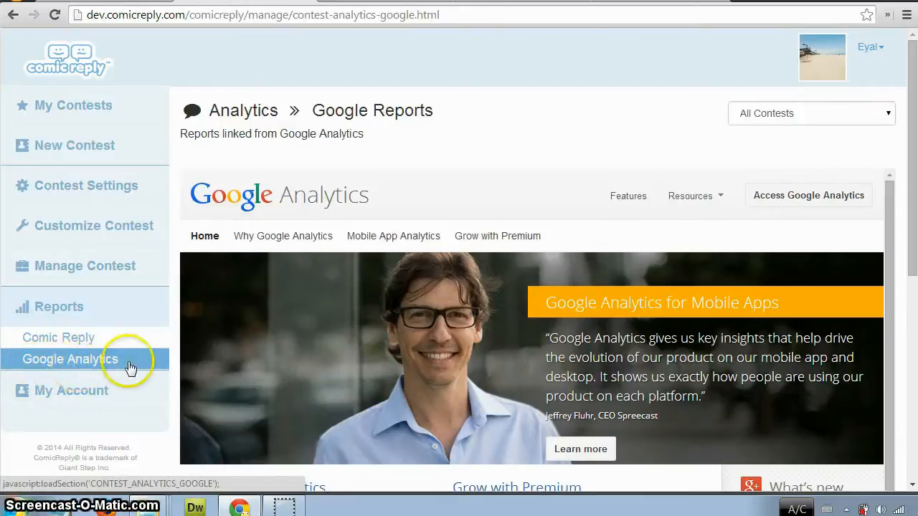
Open the account Info page and view the profile's Settings and Logout options.
{"action": "left_click", "coordinate": [124, 392]}
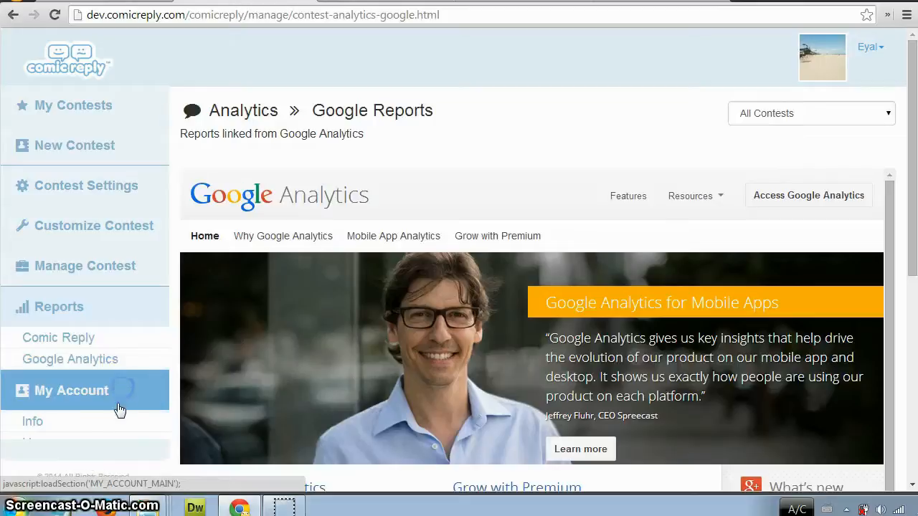
{"action": "left_click", "coordinate": [91, 431]}
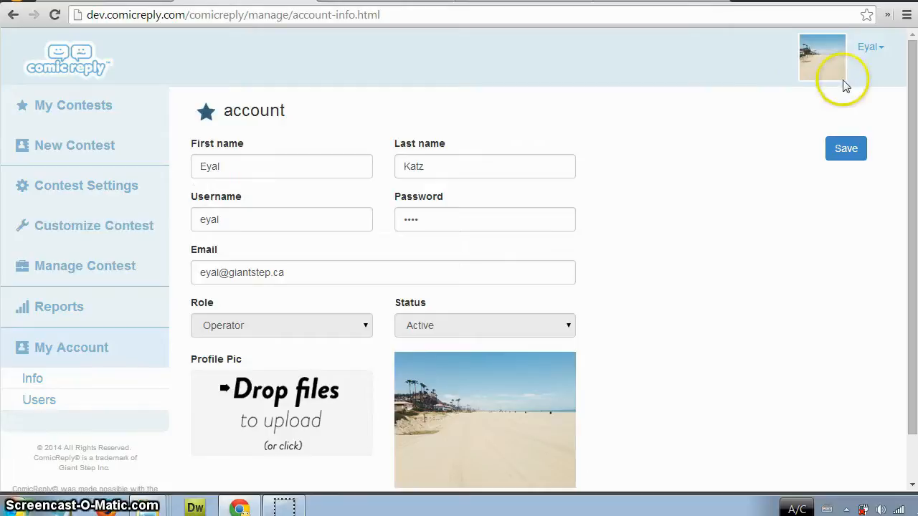
{"action": "left_click", "coordinate": [870, 63]}
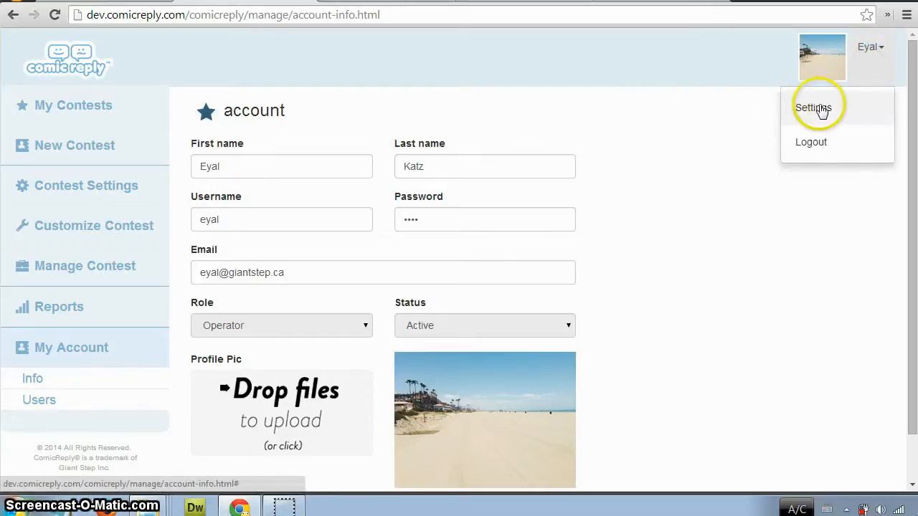
{"action": "left_click", "coordinate": [698, 108]}
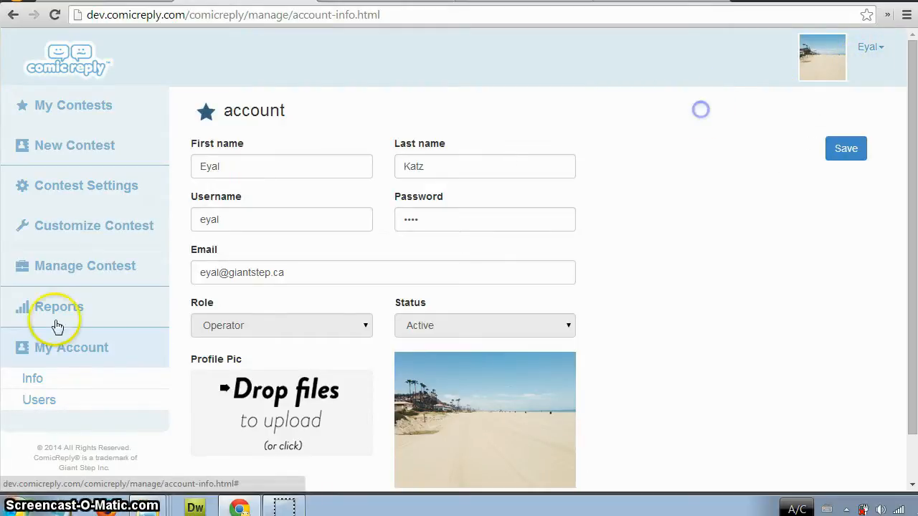
Open the account Users page, show the admin user's details and view the available roles.
{"action": "left_click", "coordinate": [43, 400]}
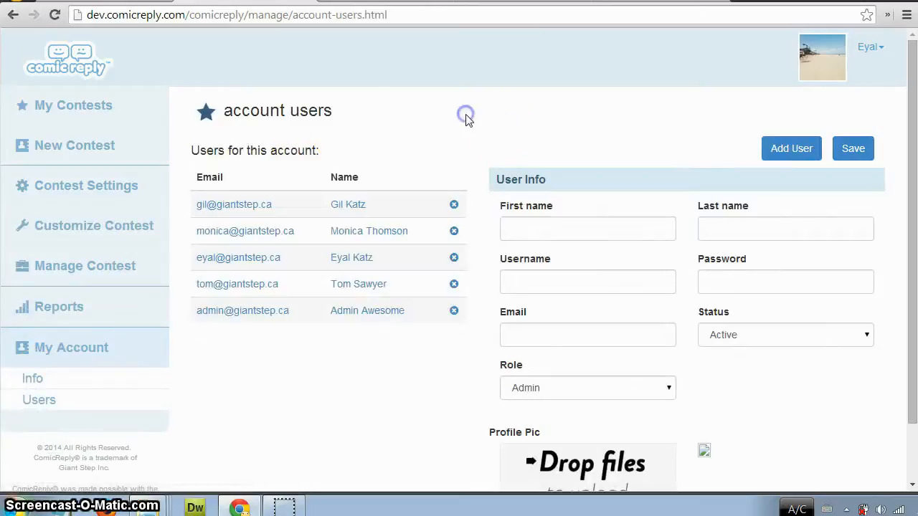
{"action": "left_click", "coordinate": [357, 310]}
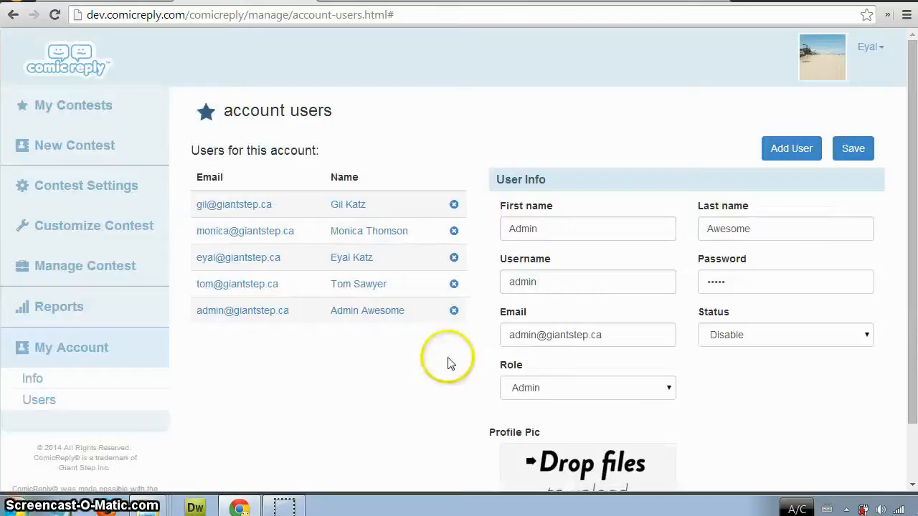
{"action": "left_click", "coordinate": [617, 380]}
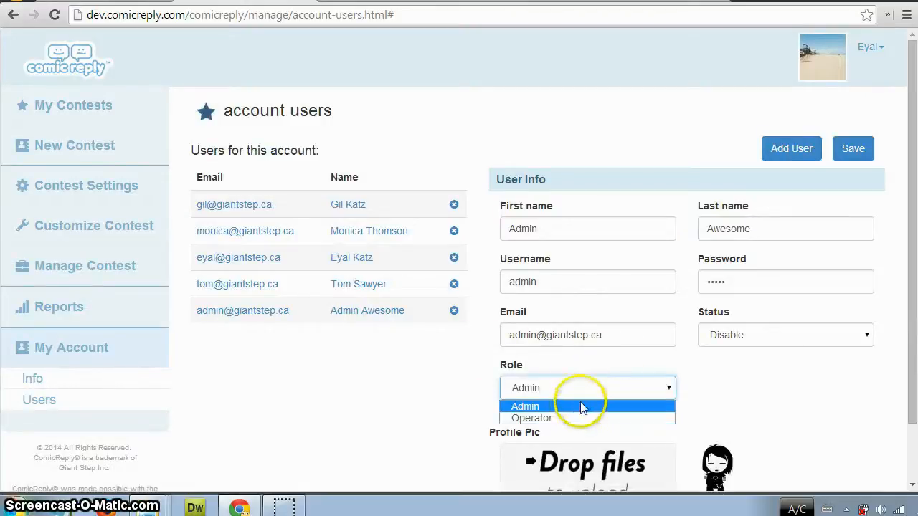
{"action": "left_click", "coordinate": [391, 414]}
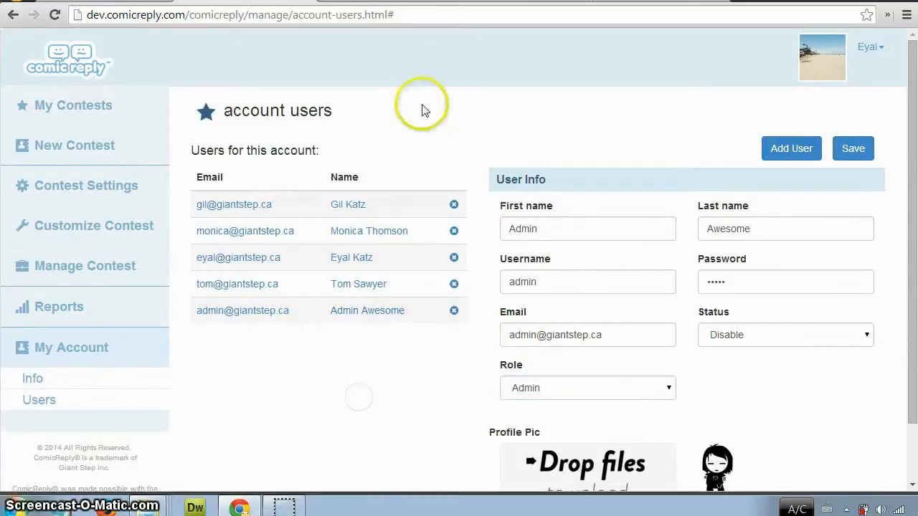
Look over the rest of the admin user's details and return to the My Contests page.
{"action": "scroll", "coordinate": [189, 377], "scroll_direction": "down", "scroll_amount": 1}
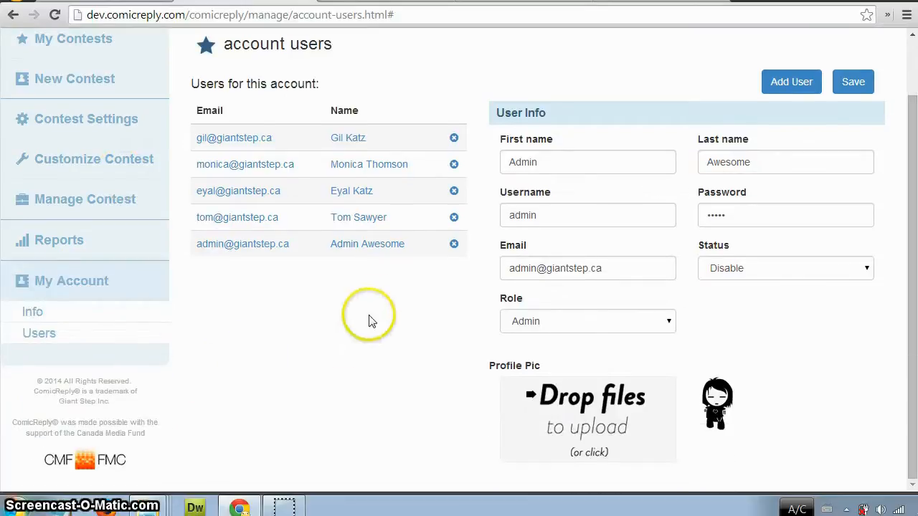
{"action": "scroll", "coordinate": [344, 287], "scroll_direction": "up", "scroll_amount": 1}
{"action": "left_click", "coordinate": [104, 112]}
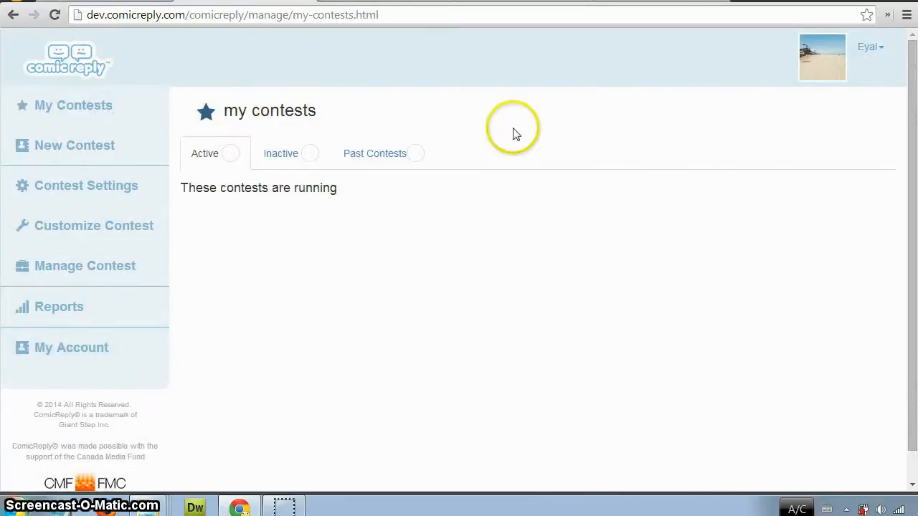